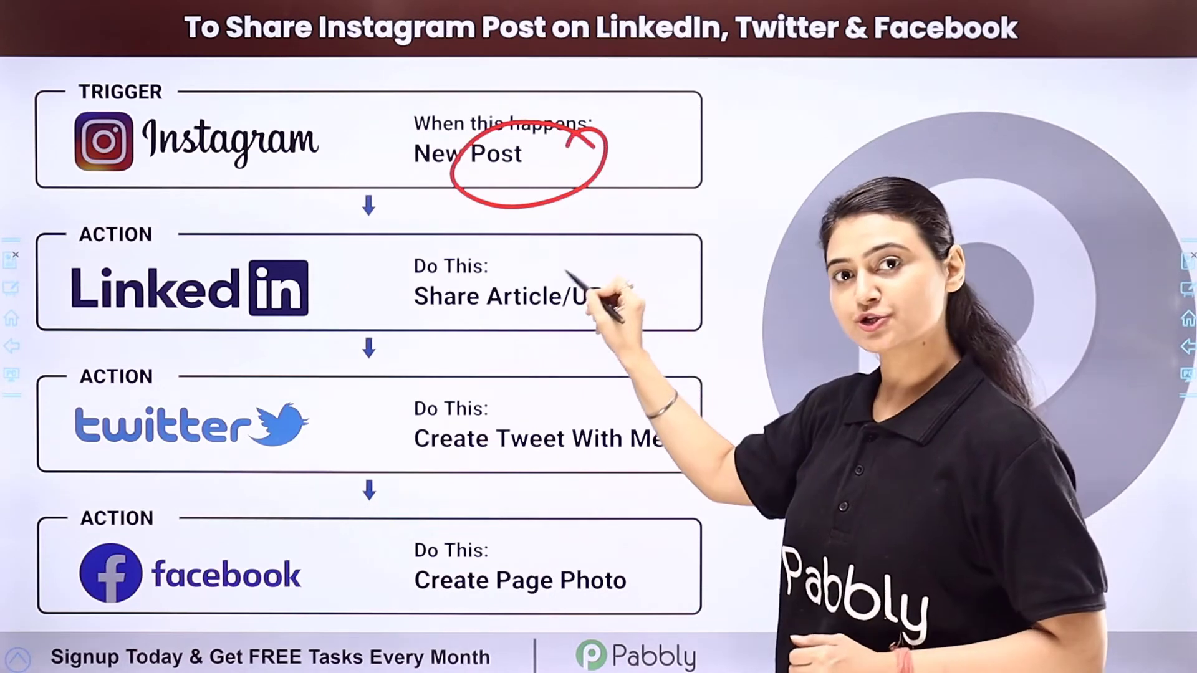
pyautogui.moveTo(473, 303); pyautogui.dragTo(588, 285)
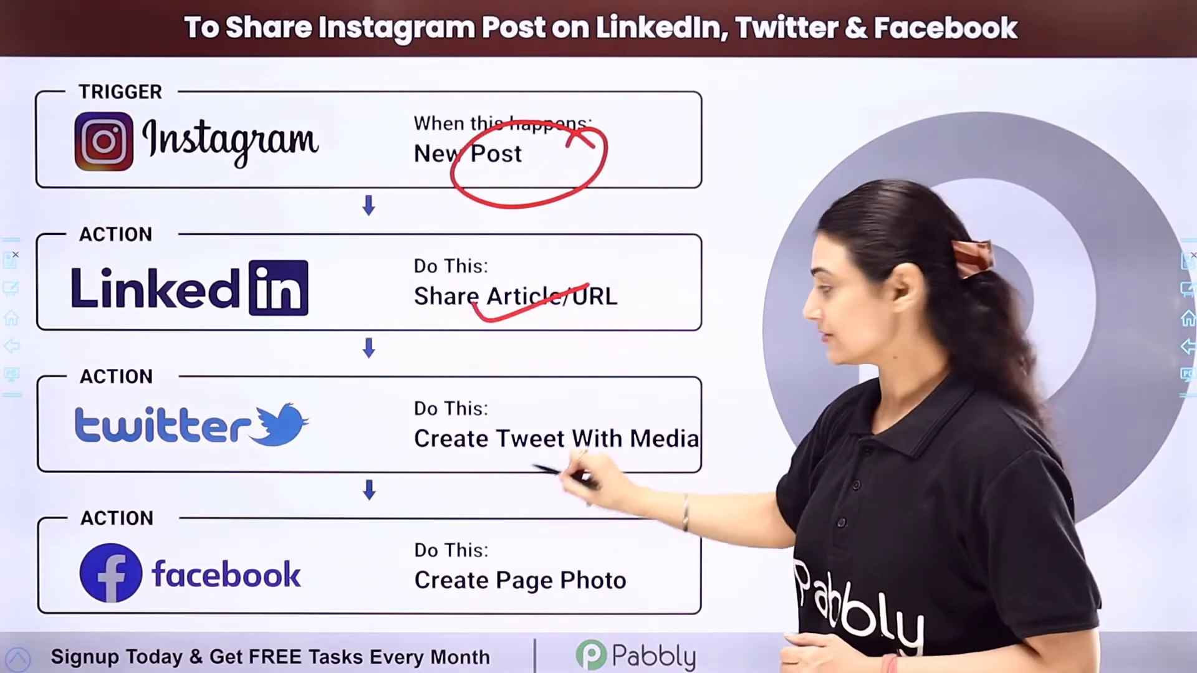
pyautogui.moveTo(528, 457)
pyautogui.mouseDown()
pyautogui.moveTo(573, 456)
pyautogui.moveTo(621, 422)
pyautogui.mouseUp()
pyautogui.moveTo(549, 600); pyautogui.dragTo(611, 531)
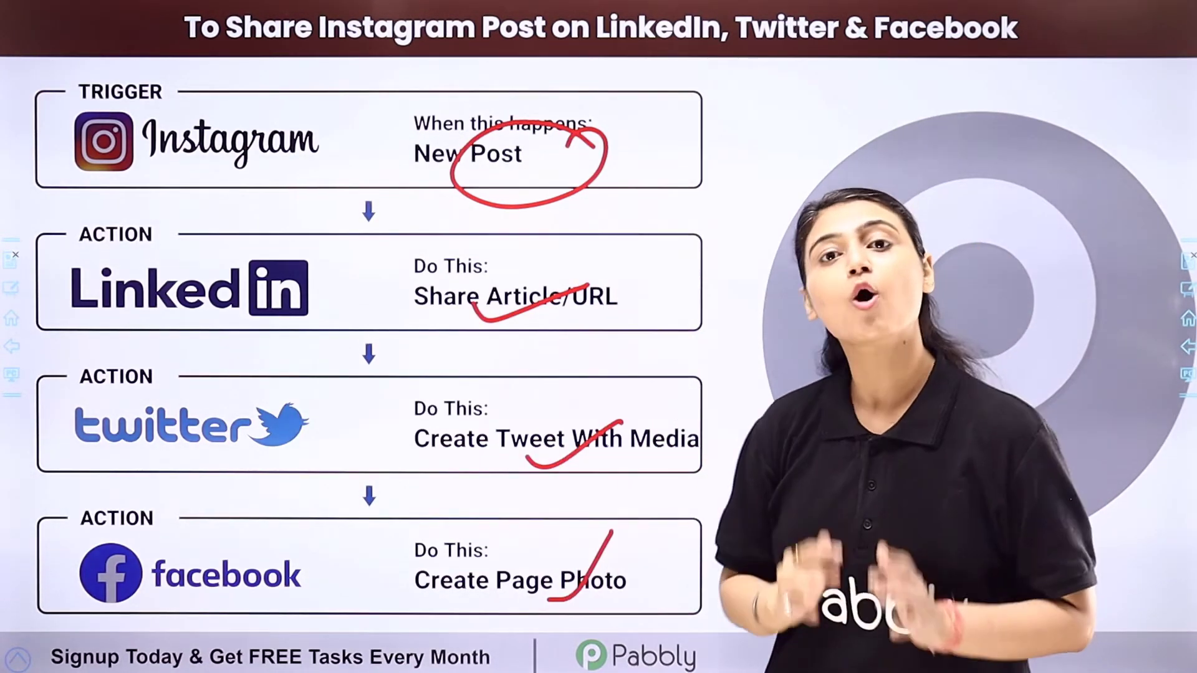
pyautogui.moveTo(620, 150)
pyautogui.mouseDown()
pyautogui.moveTo(693, 125)
pyautogui.moveTo(699, 549)
pyautogui.moveTo(648, 585)
pyautogui.mouseUp()
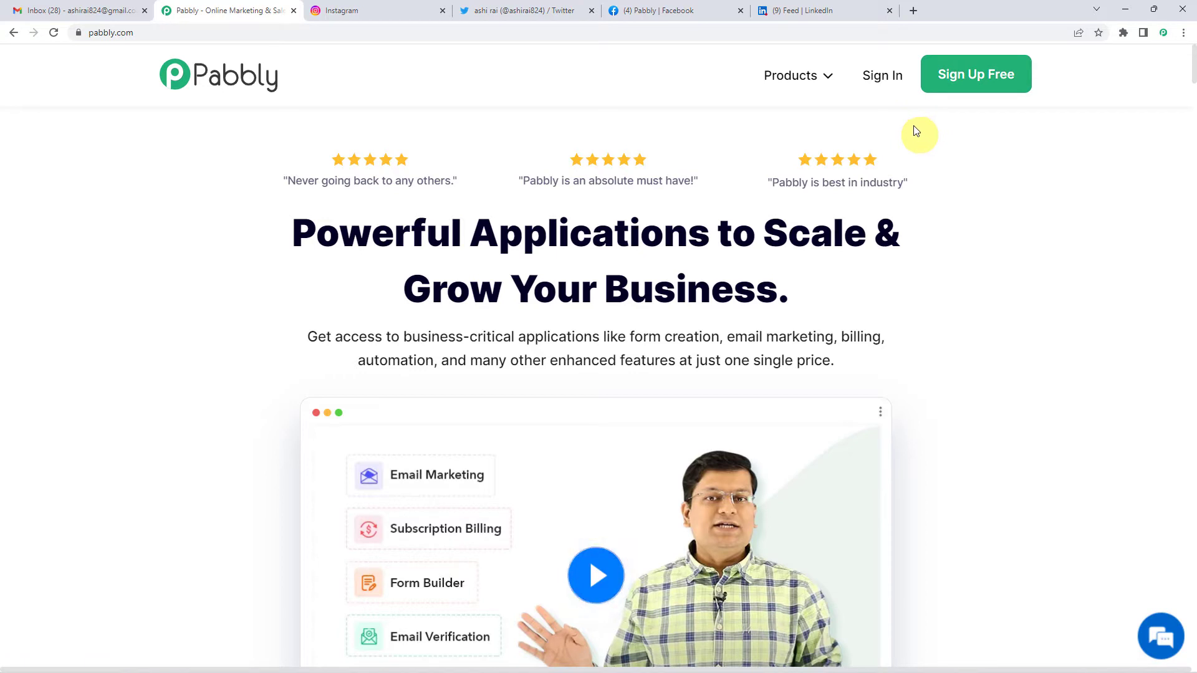
# Step: Sign in to open Pabbly Connect and create a workflow named "How to Post Instagram Media to Twitter, Facebook & LinkedIn Automatically"
pyautogui.click(877, 83)
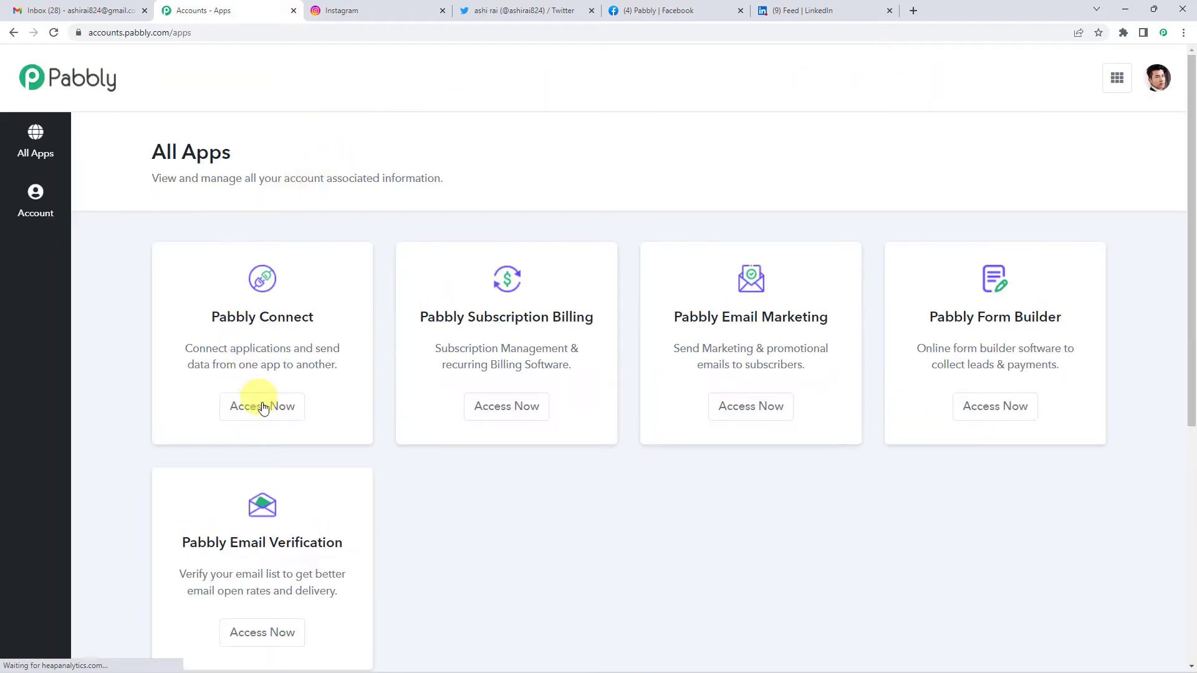
pyautogui.click(270, 414)
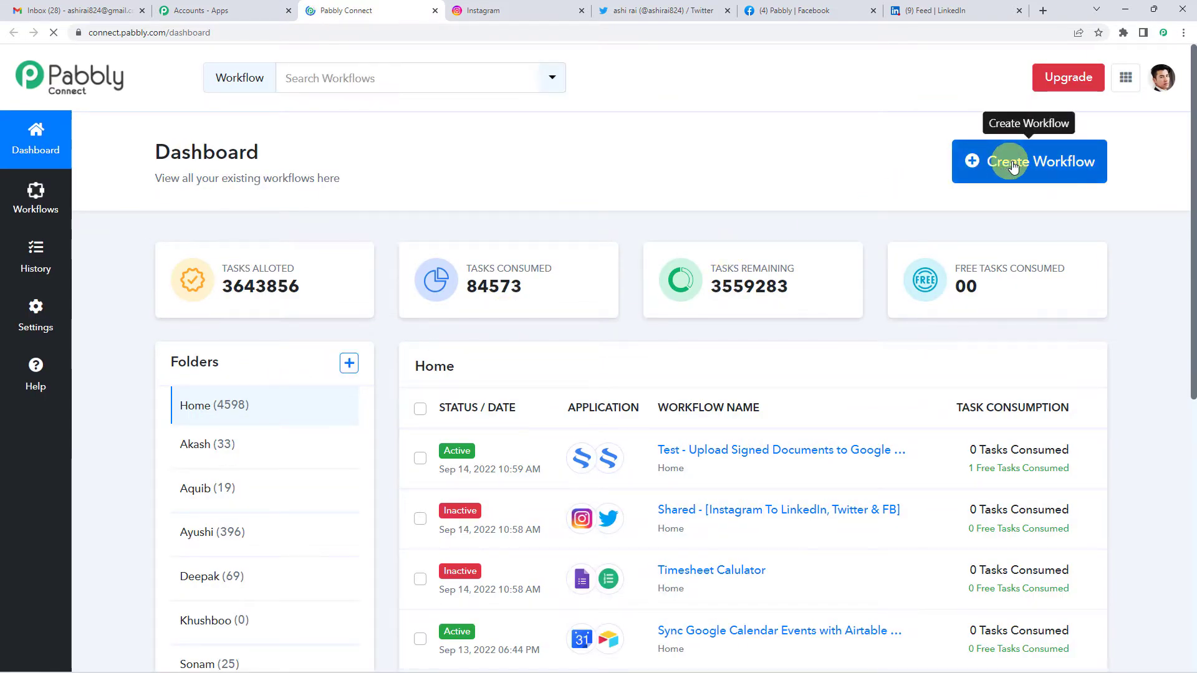
pyautogui.click(1030, 165)
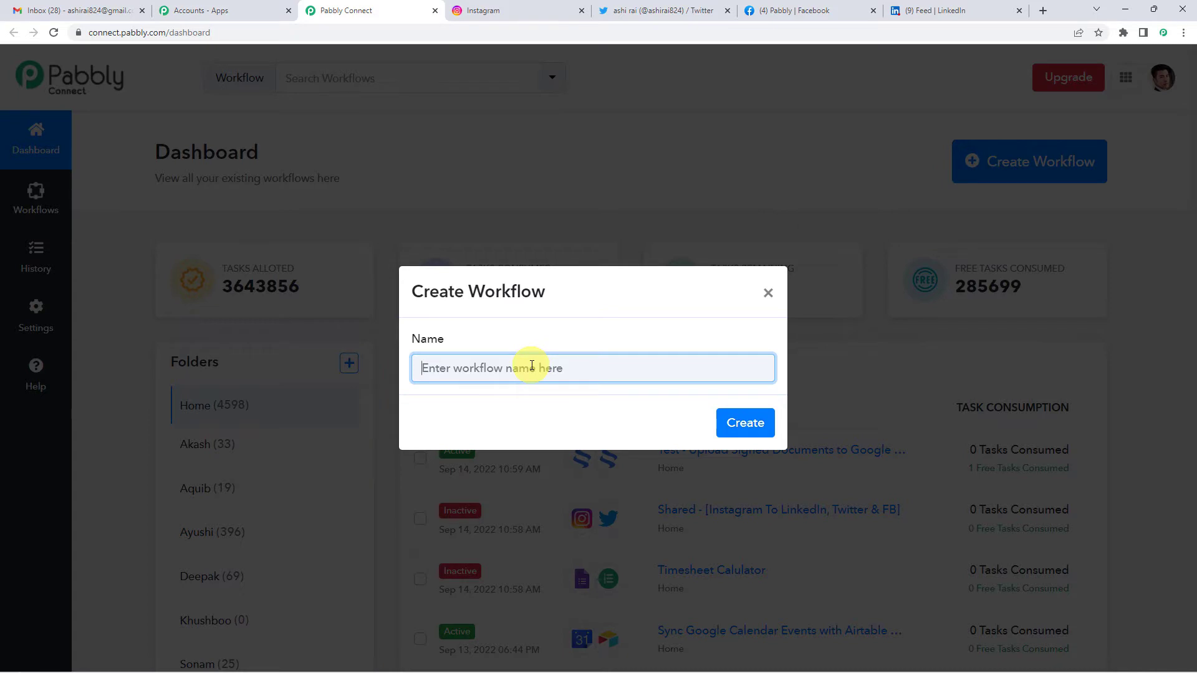
pyautogui.hotkey('ctrl', 'v')
pyautogui.moveTo(584, 363); pyautogui.dragTo(355, 371)
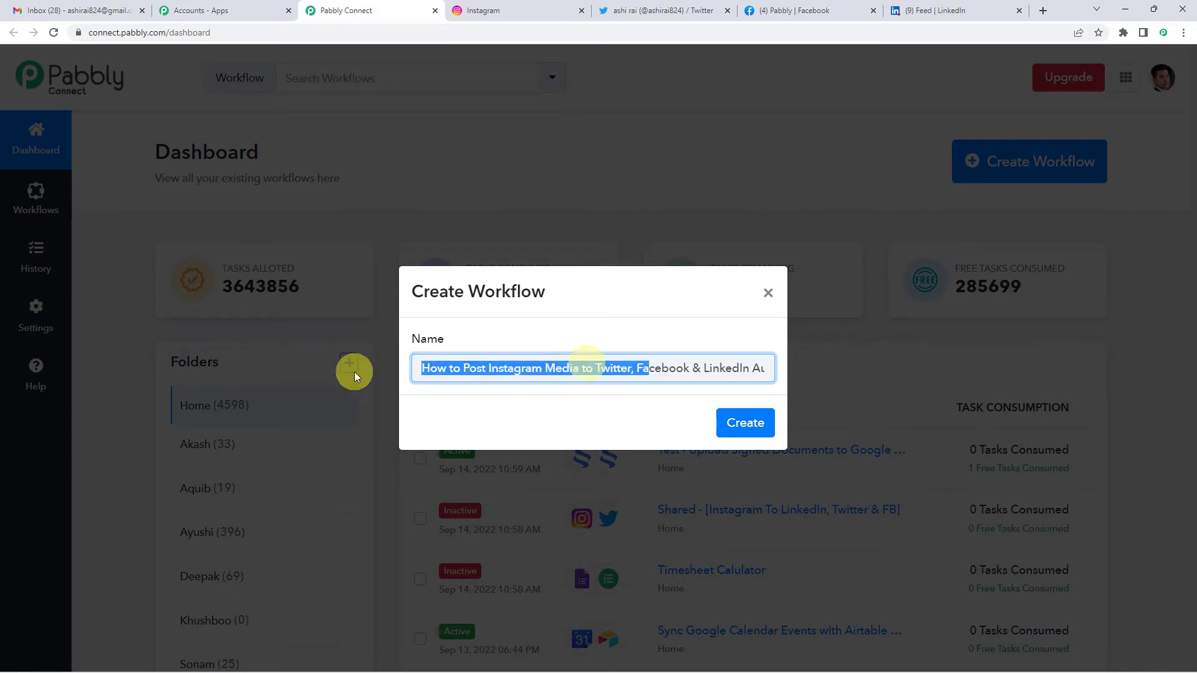
pyautogui.moveTo(498, 368); pyautogui.dragTo(760, 371)
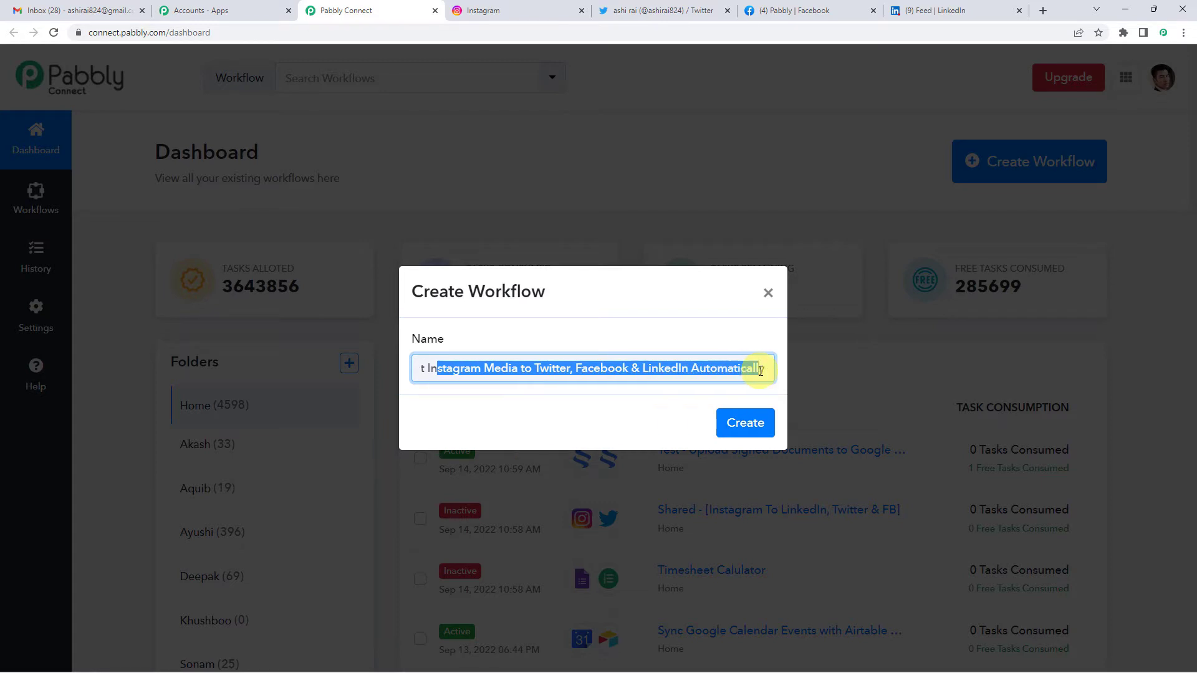
pyautogui.click(747, 424)
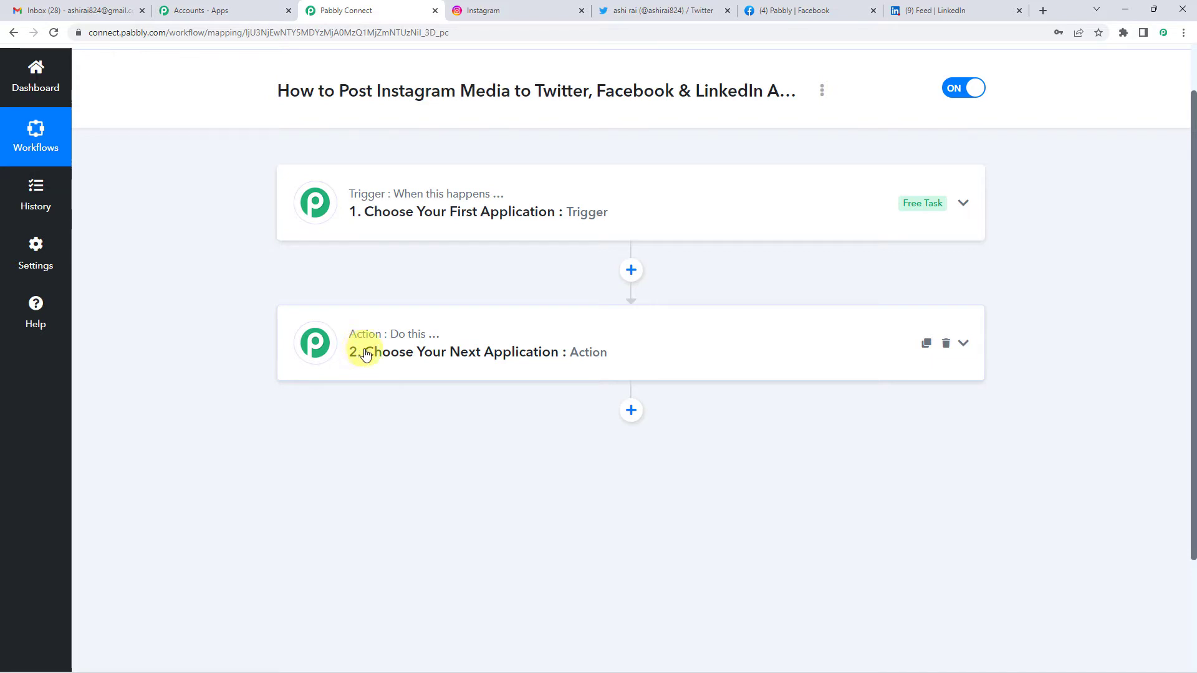
# Step: Set the workflow trigger to Instagram for Business with the event New Media Posted in My Account
pyautogui.click(418, 215)
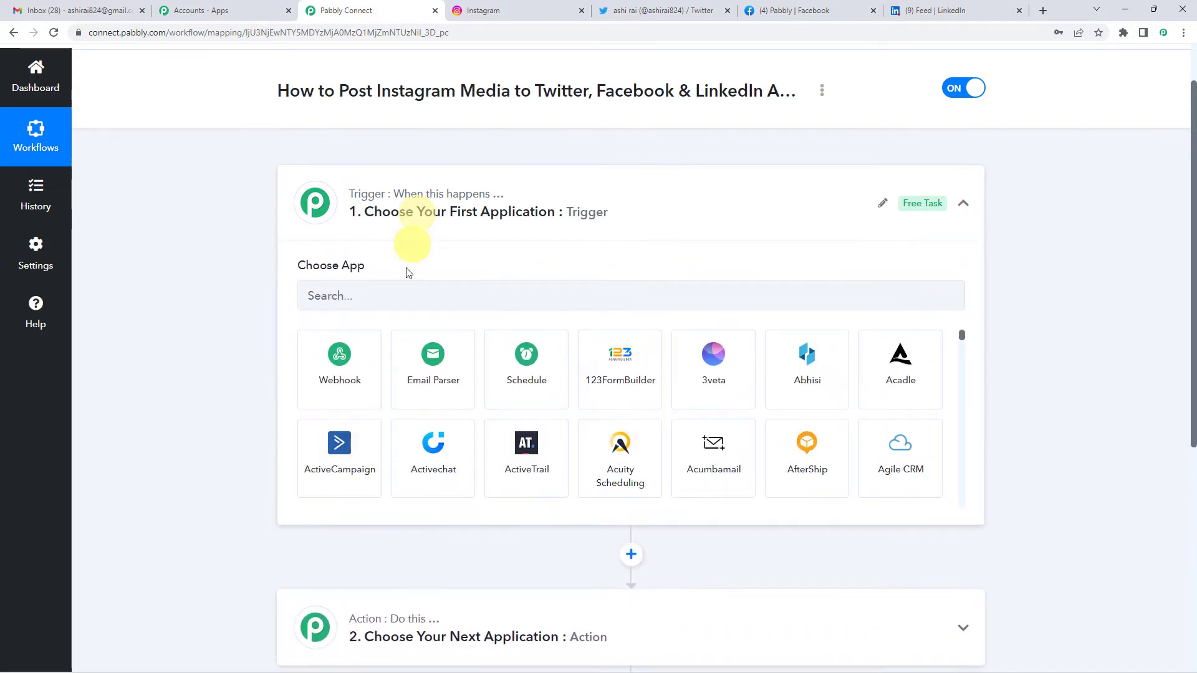
pyautogui.click(364, 298)
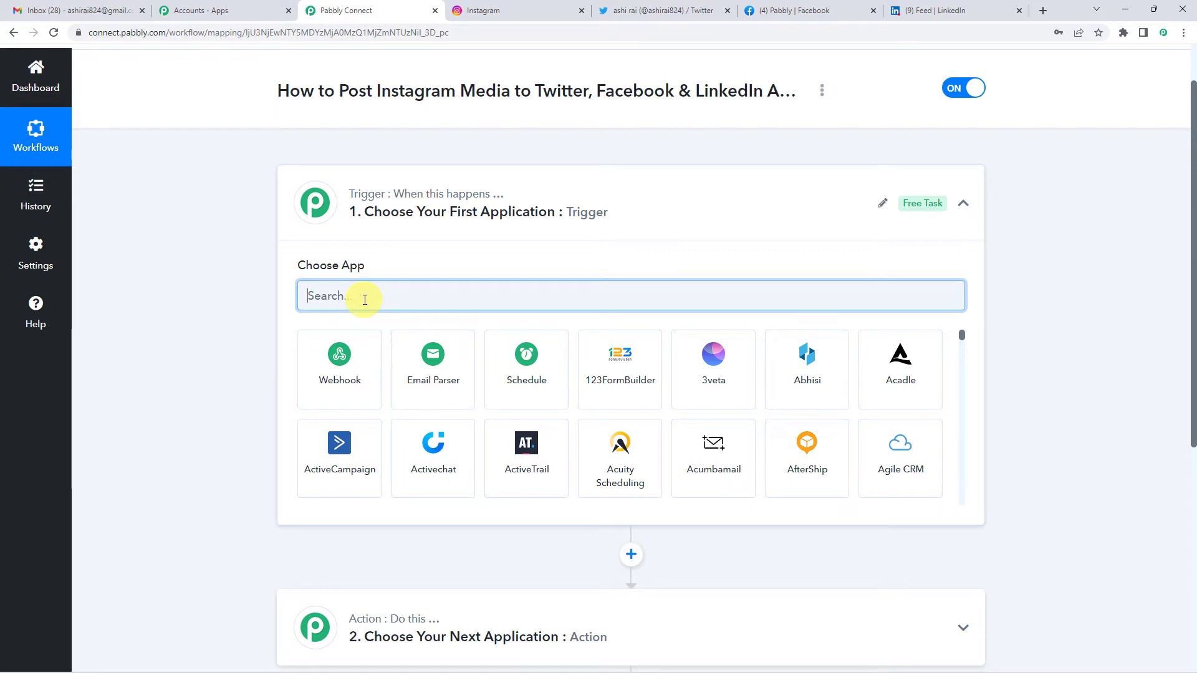
pyautogui.write('insta')
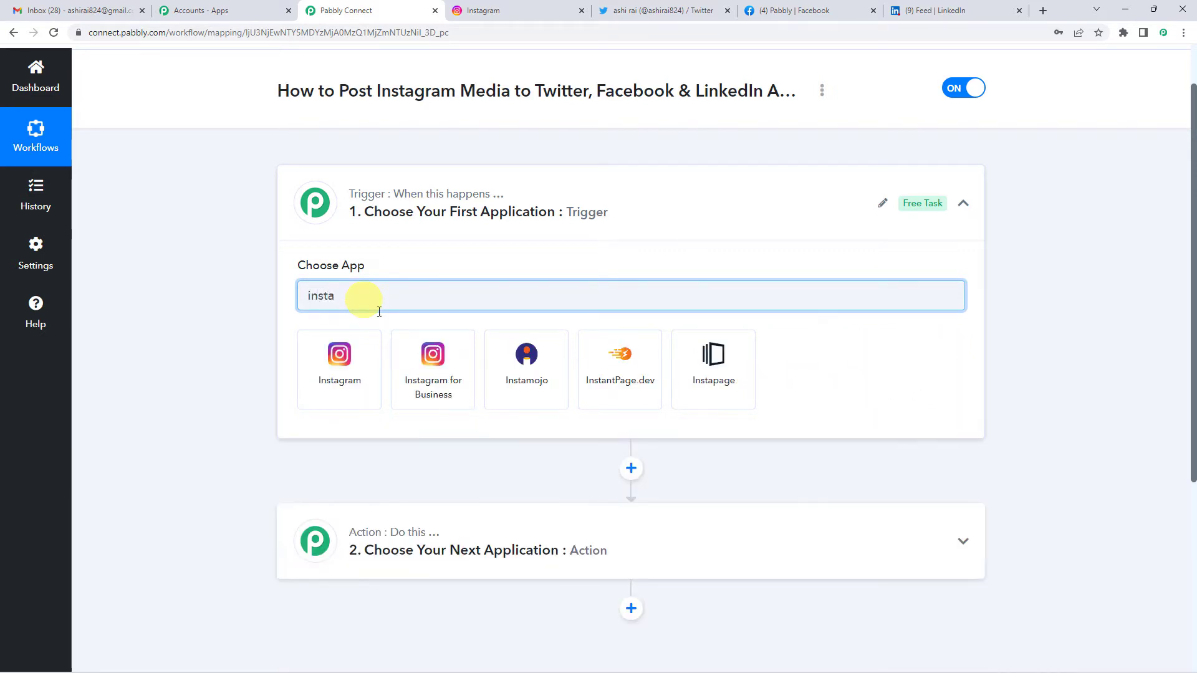
pyautogui.click(436, 357)
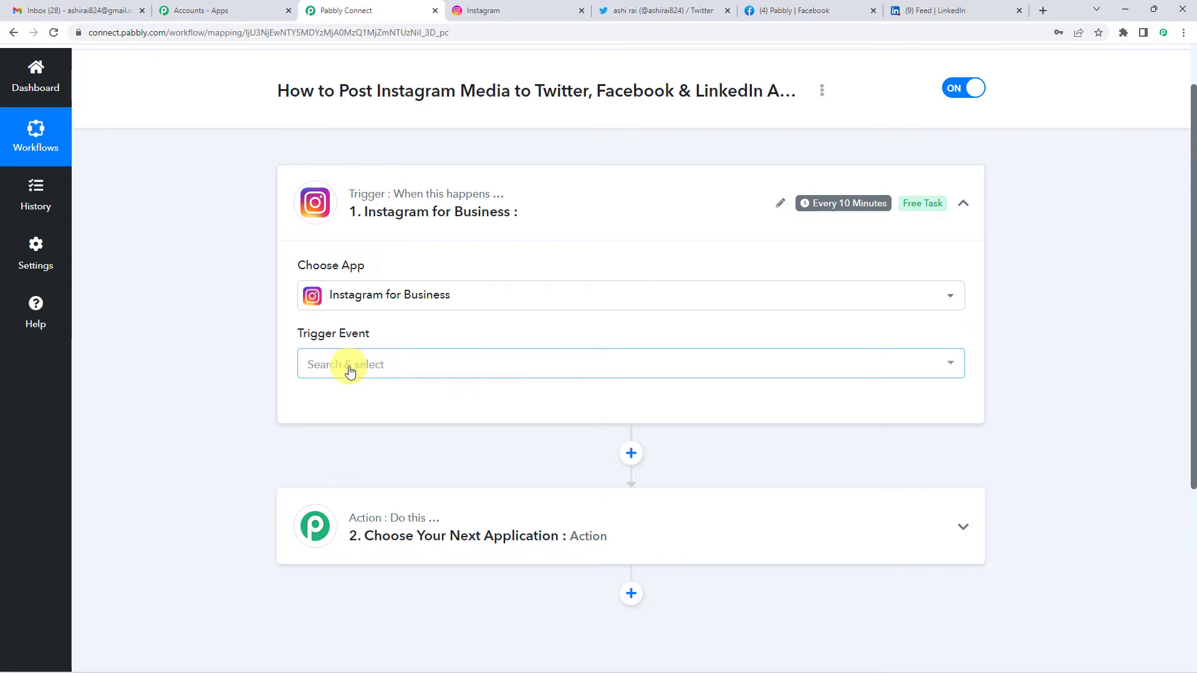
pyautogui.click(349, 369)
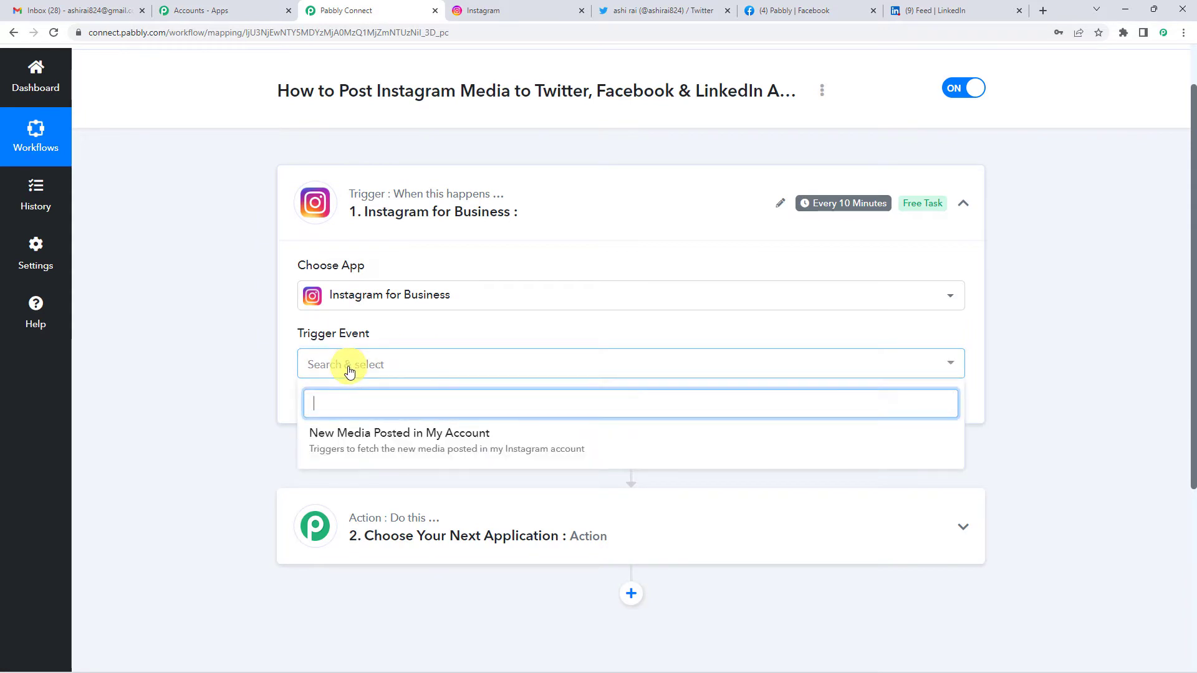
pyautogui.click(489, 433)
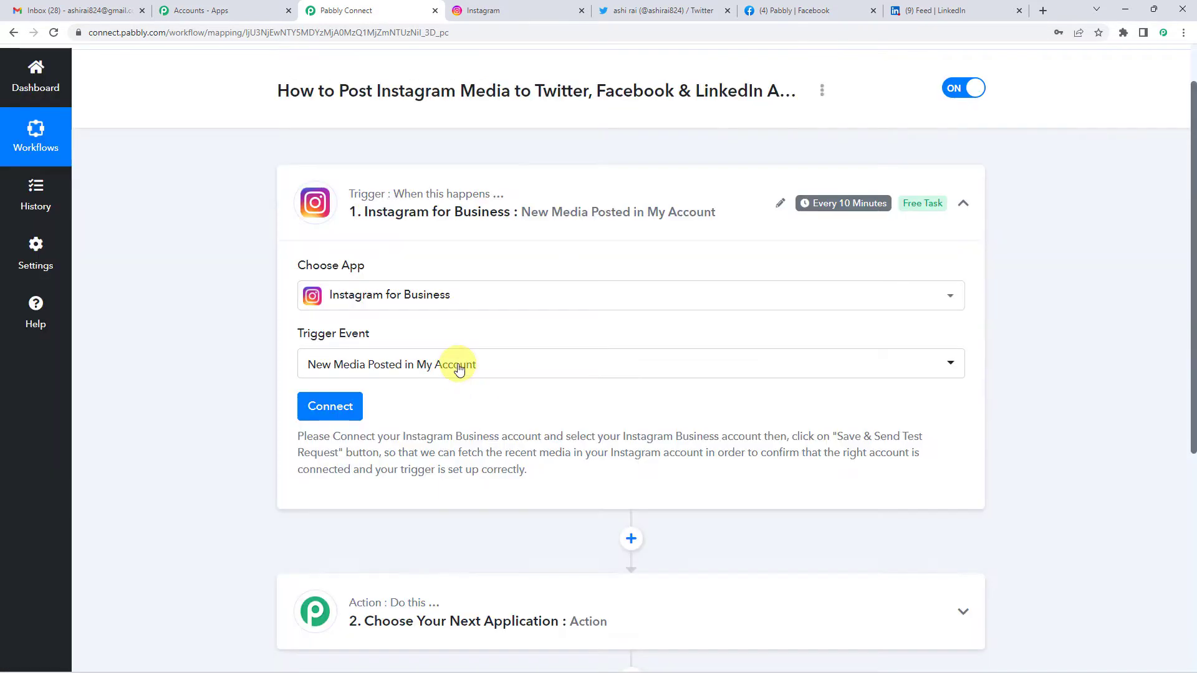
# Step: Connect the trigger to Instagram for Business by adding and authorizing a new connection
pyautogui.scroll(-2, 465, 366)
pyautogui.click(347, 283)
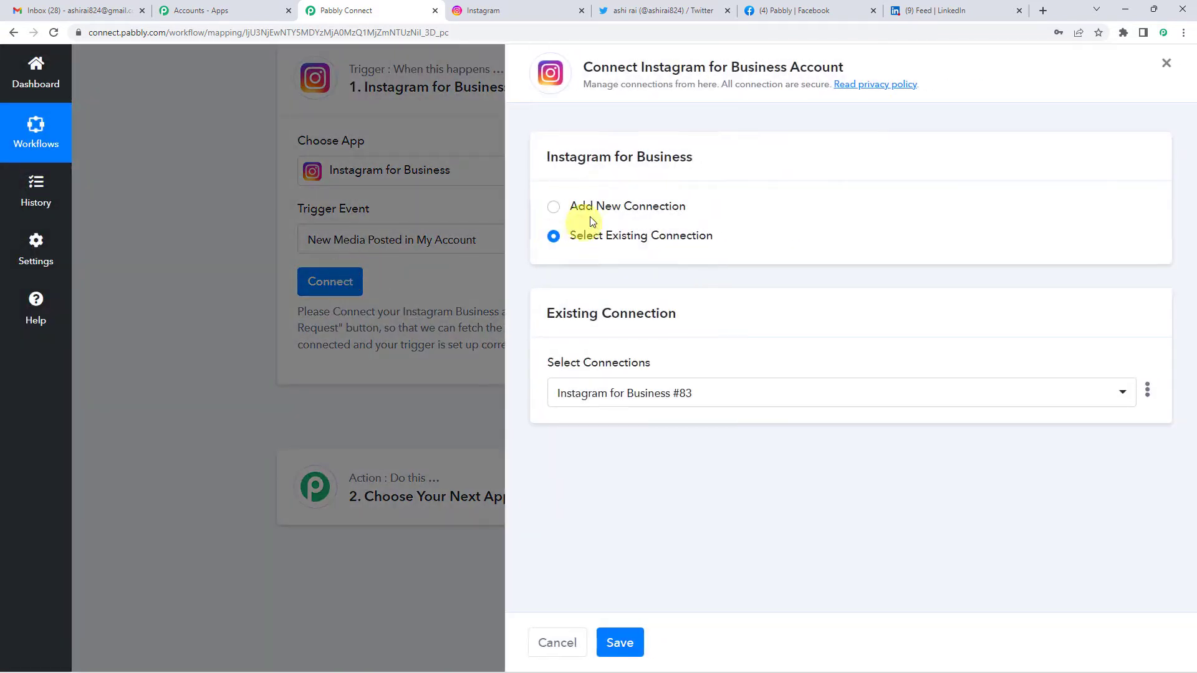
pyautogui.tripleClick(559, 204)
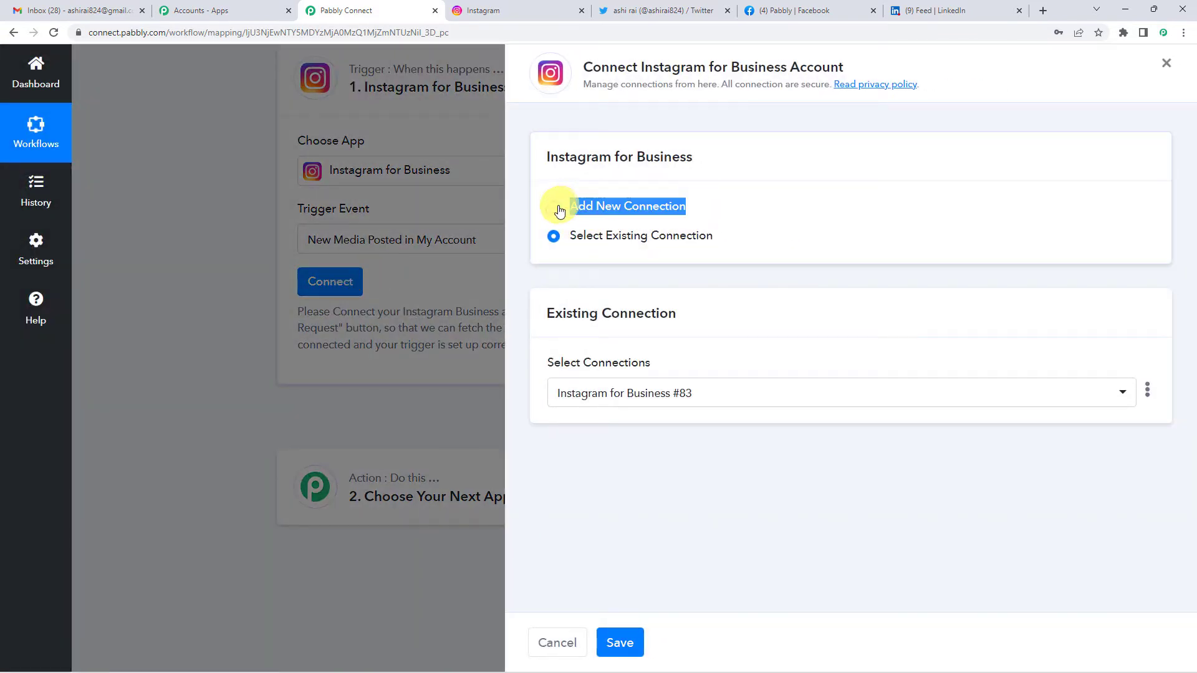
pyautogui.click(554, 206)
pyautogui.click(593, 372)
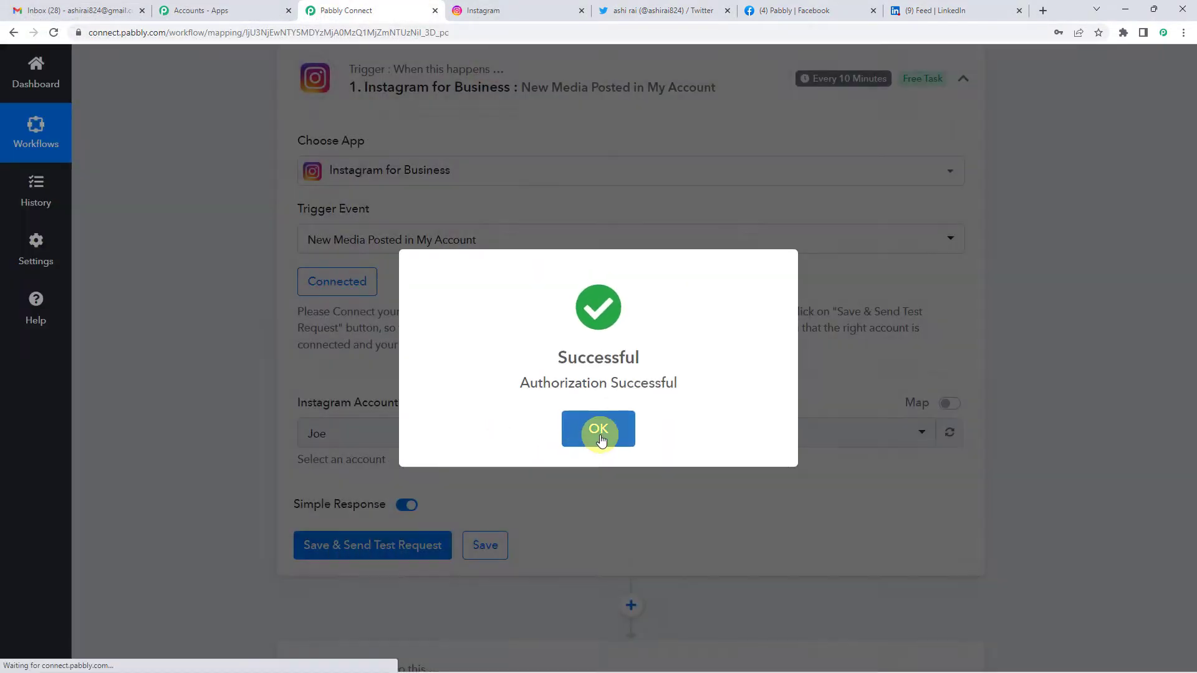
pyautogui.click(598, 431)
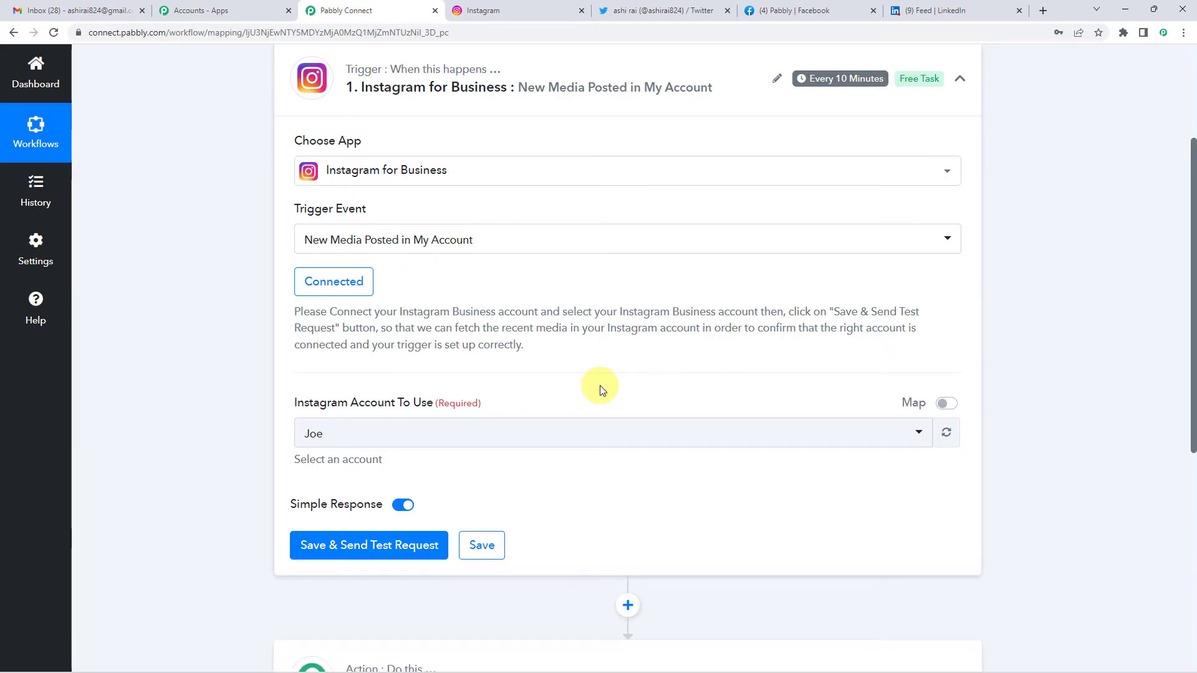
# Step: Compare the Instagram account chosen for the trigger with the profile signed in on Instagram
pyautogui.scroll(-1, 600, 389)
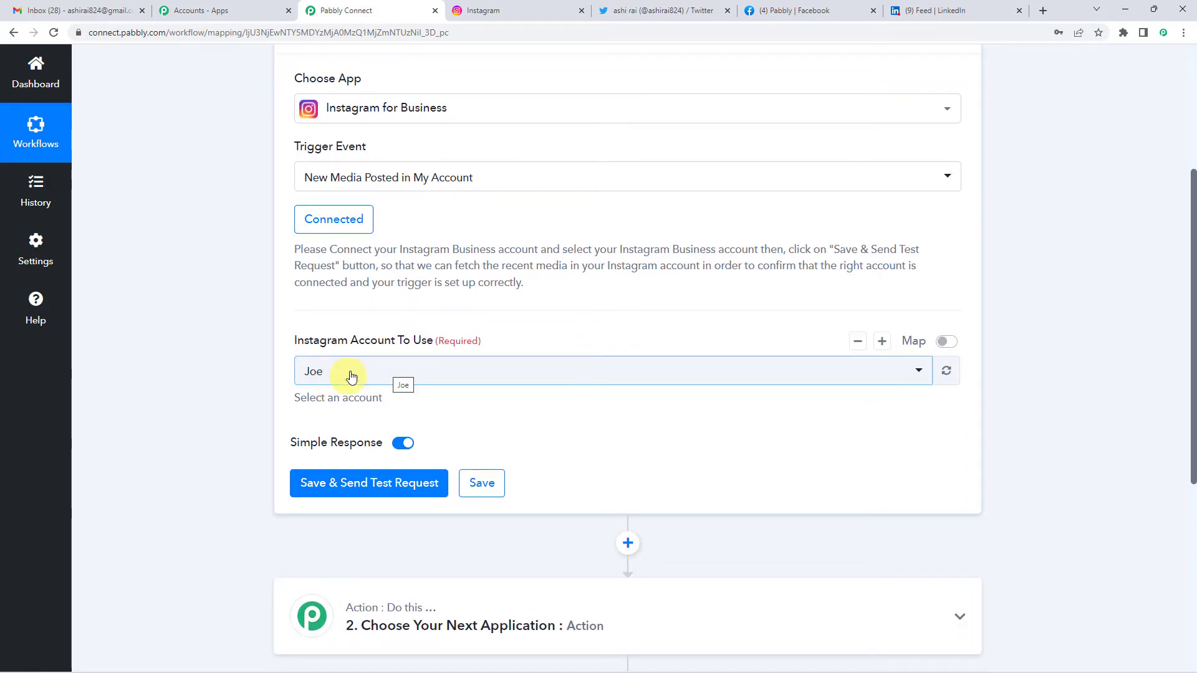
pyautogui.click(319, 378)
pyautogui.click(559, 329)
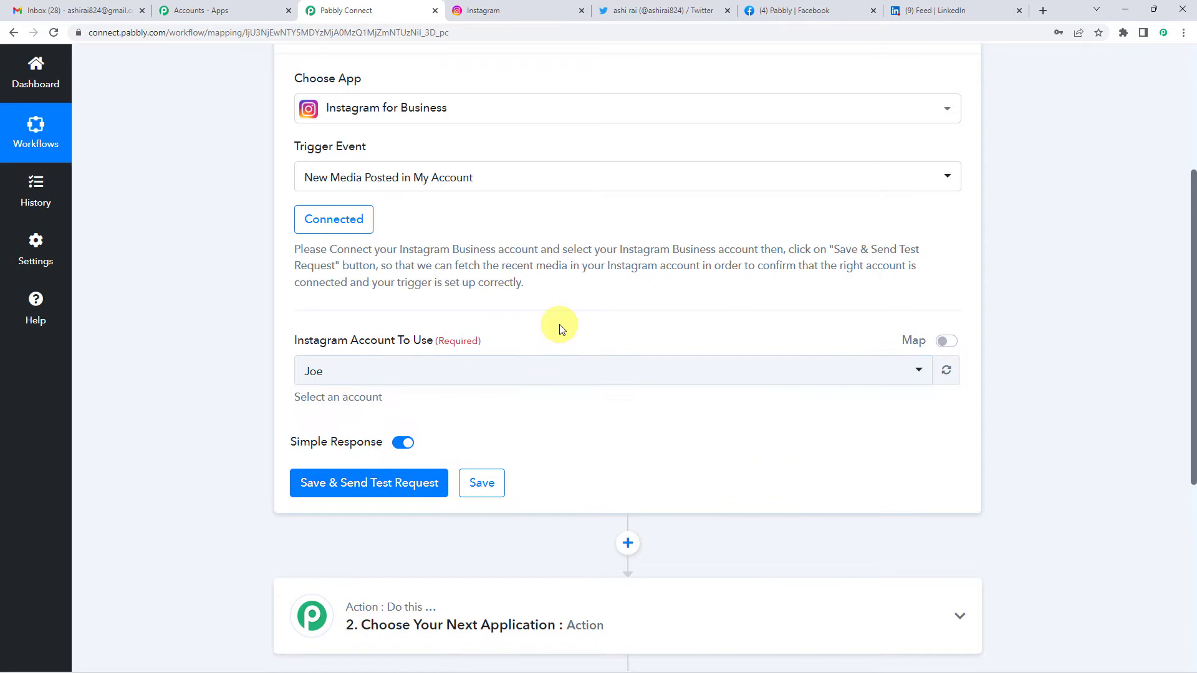
pyautogui.click(536, 11)
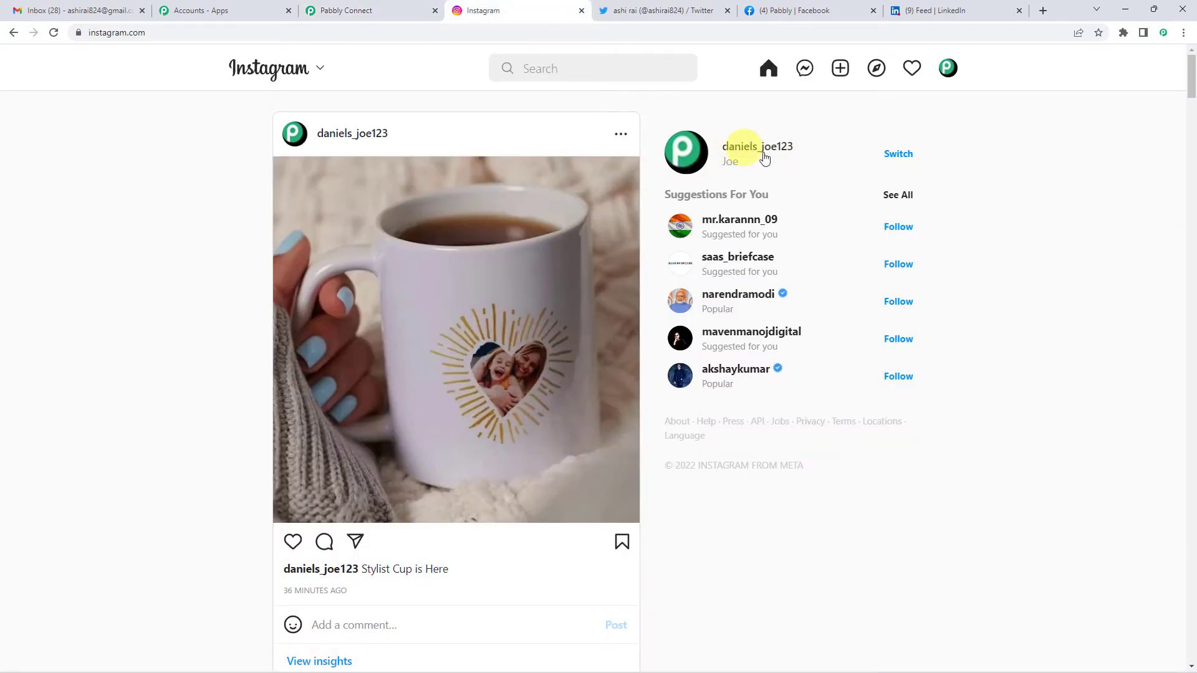
pyautogui.click(364, 9)
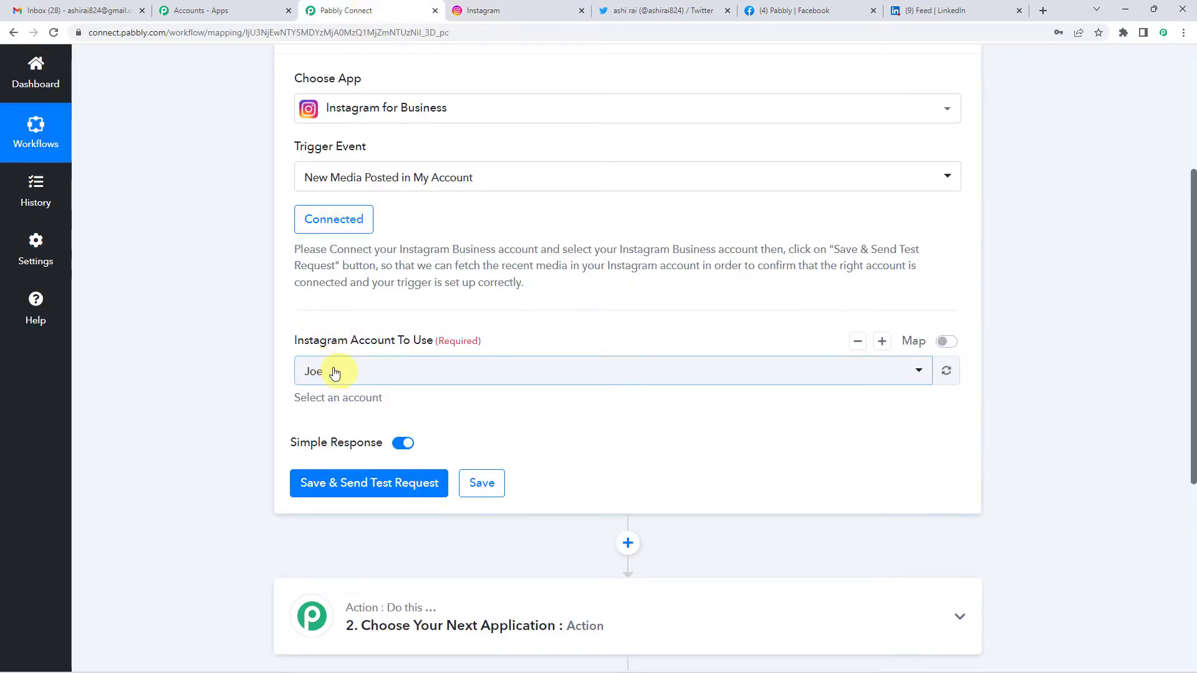
pyautogui.scroll(1, 474, 396)
pyautogui.scroll(-1, 475, 396)
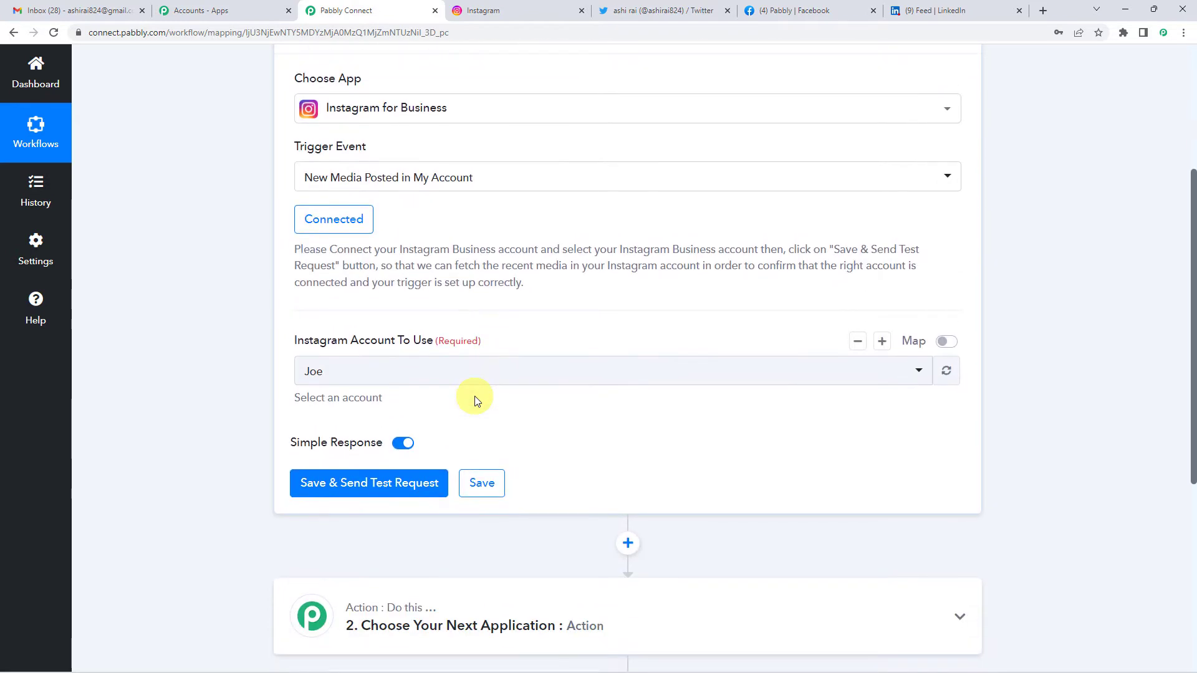
# Step: On Instagram, share a new post of the laptop photo with the original filter and the caption "New Laptop range launched!"
pyautogui.click(531, 9)
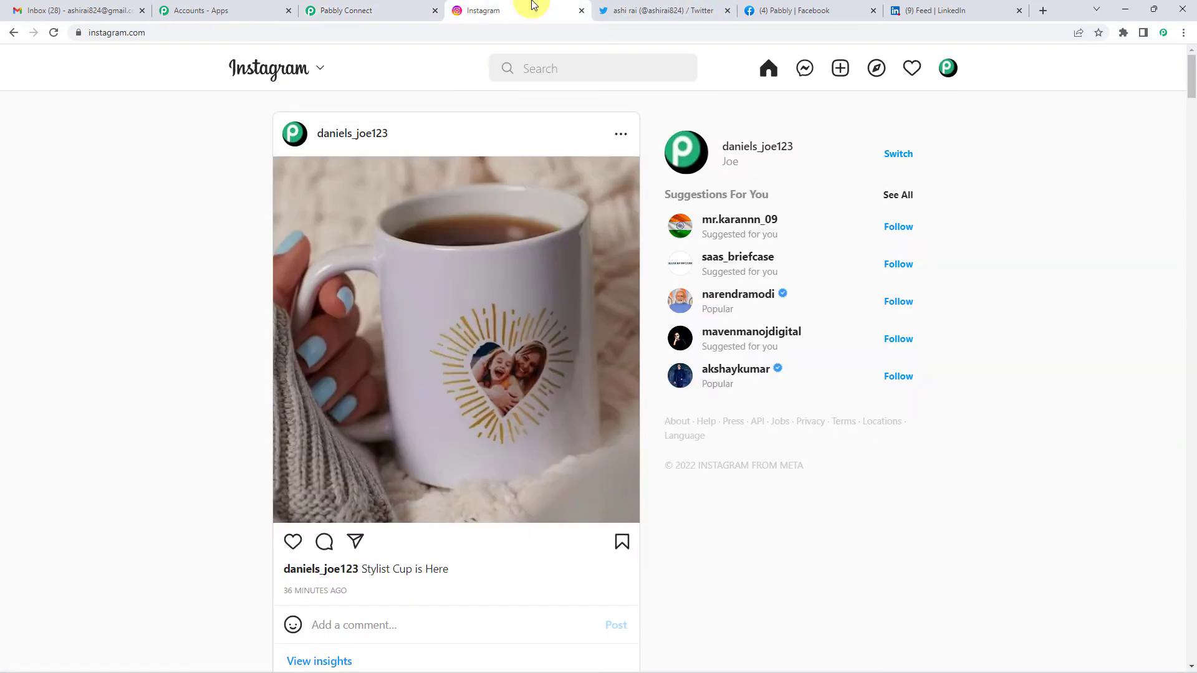
pyautogui.click(840, 67)
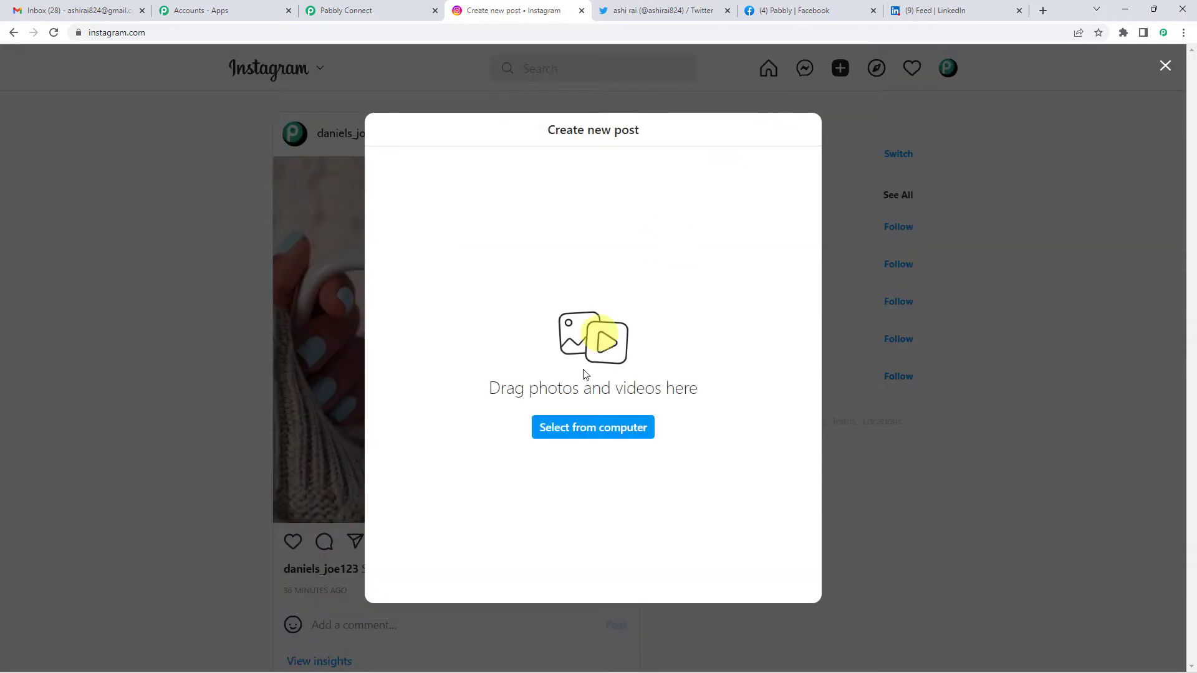
pyautogui.click(574, 428)
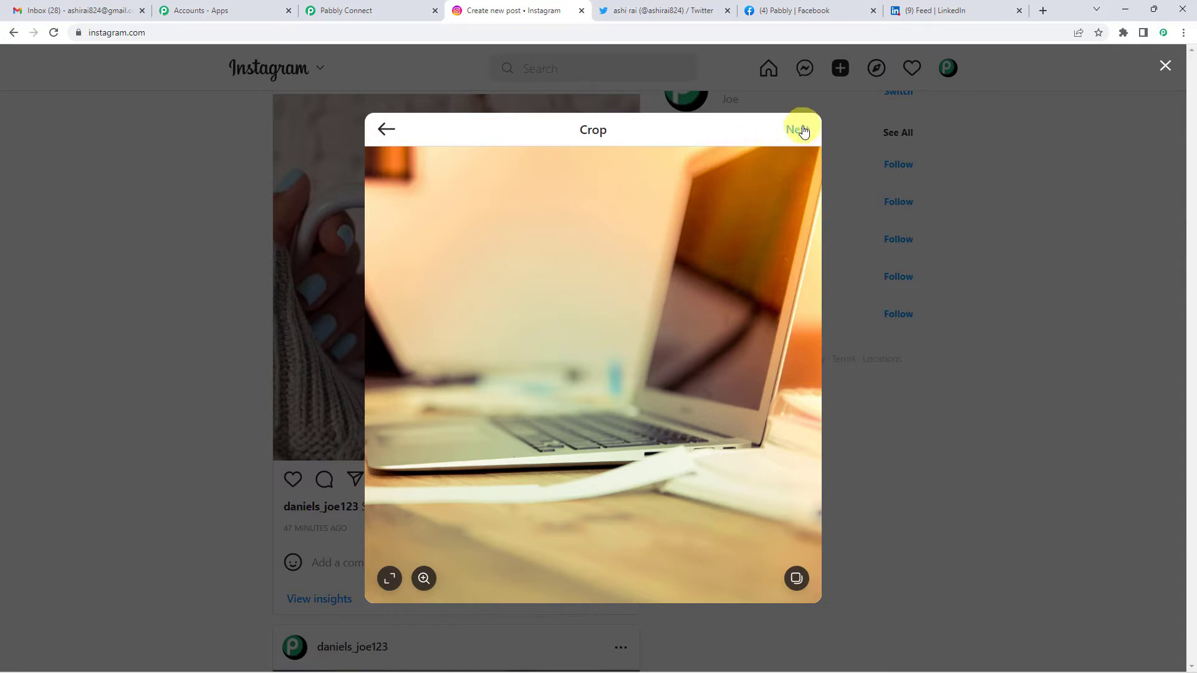
pyautogui.click(799, 130)
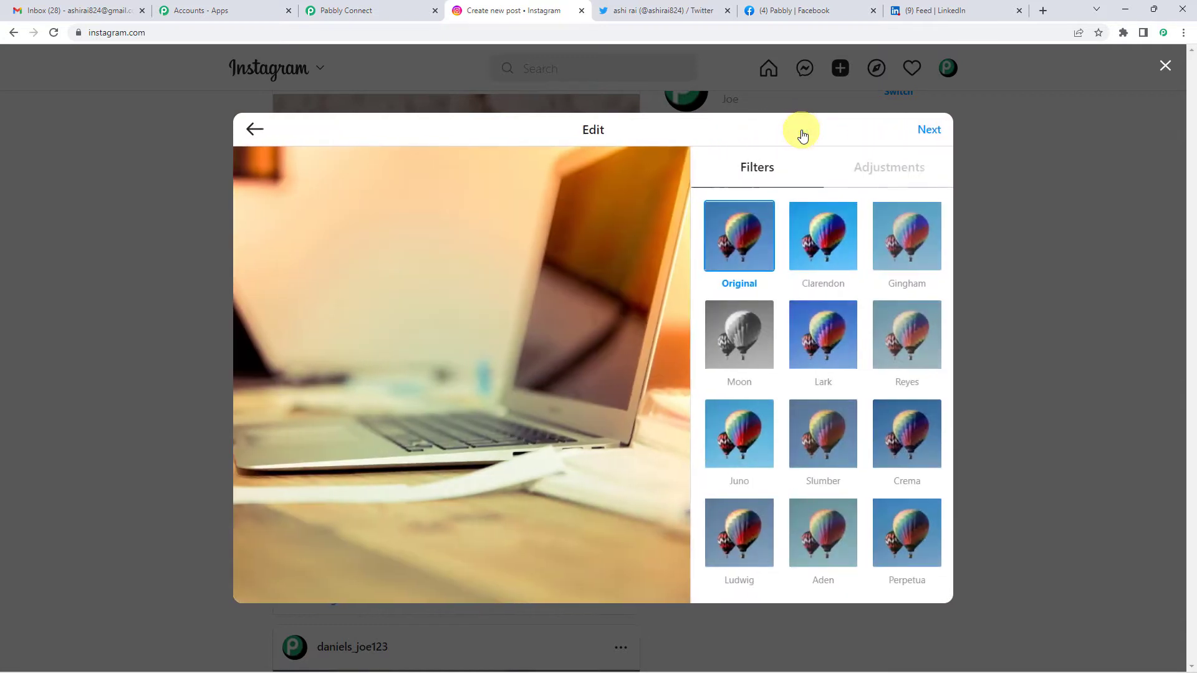
pyautogui.click(930, 130)
pyautogui.click(741, 209)
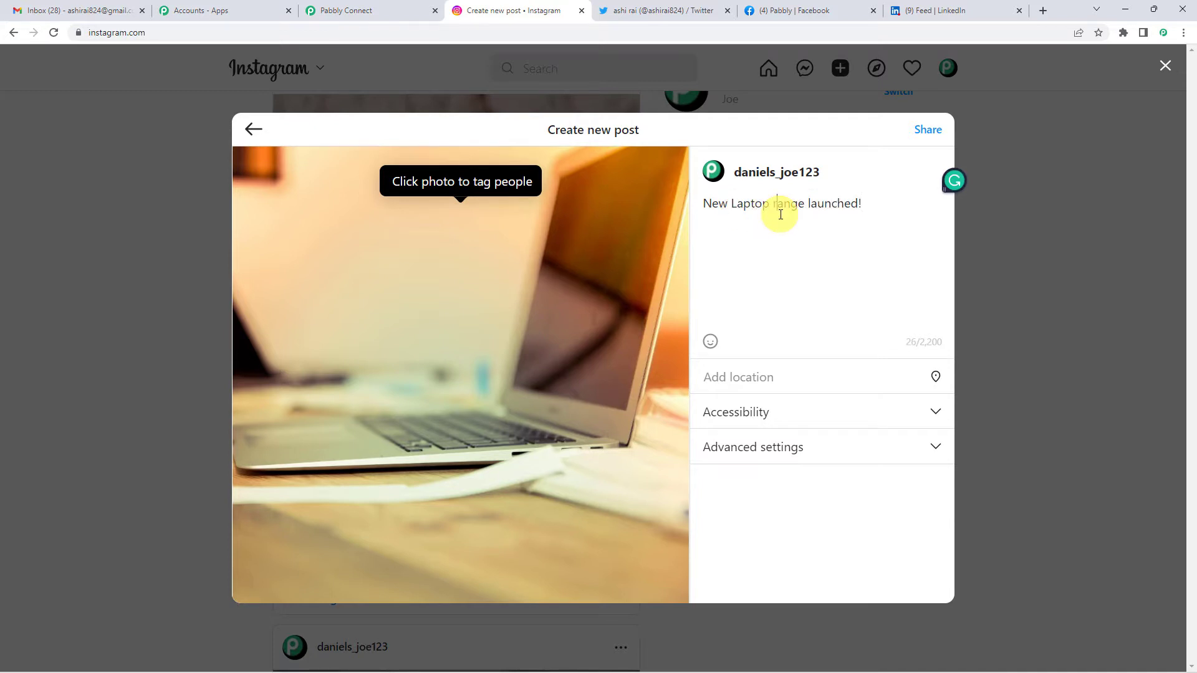
pyautogui.click(927, 130)
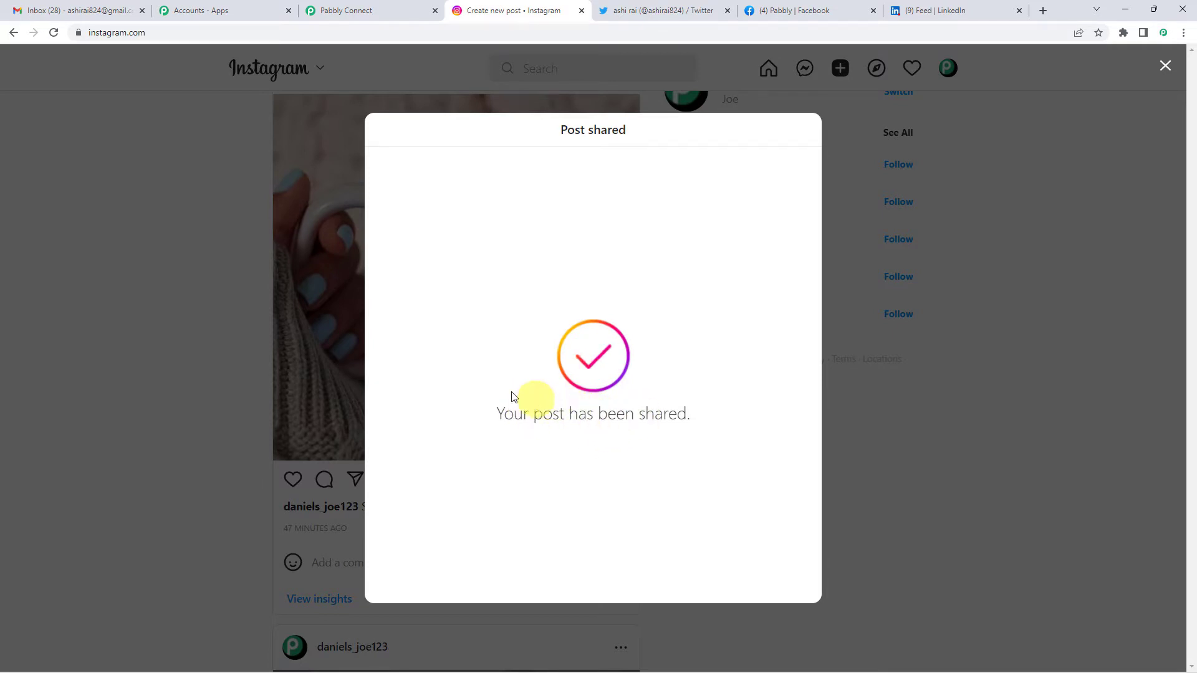
pyautogui.click(111, 278)
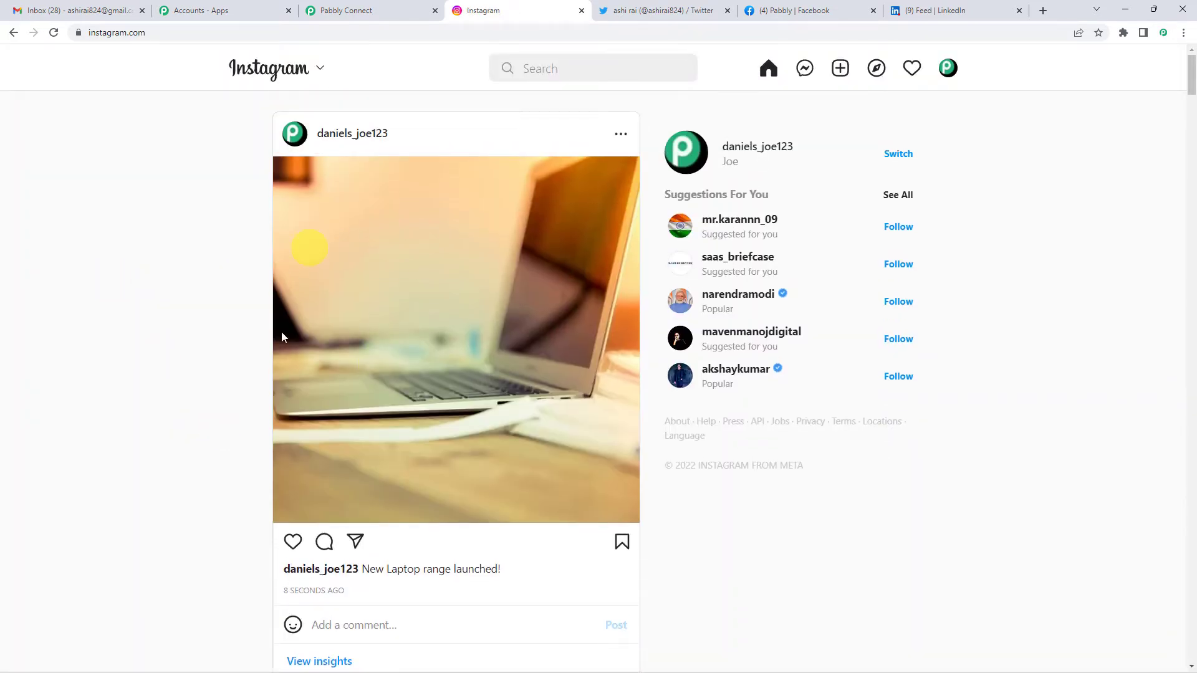
pyautogui.scroll(-3, 386, 386)
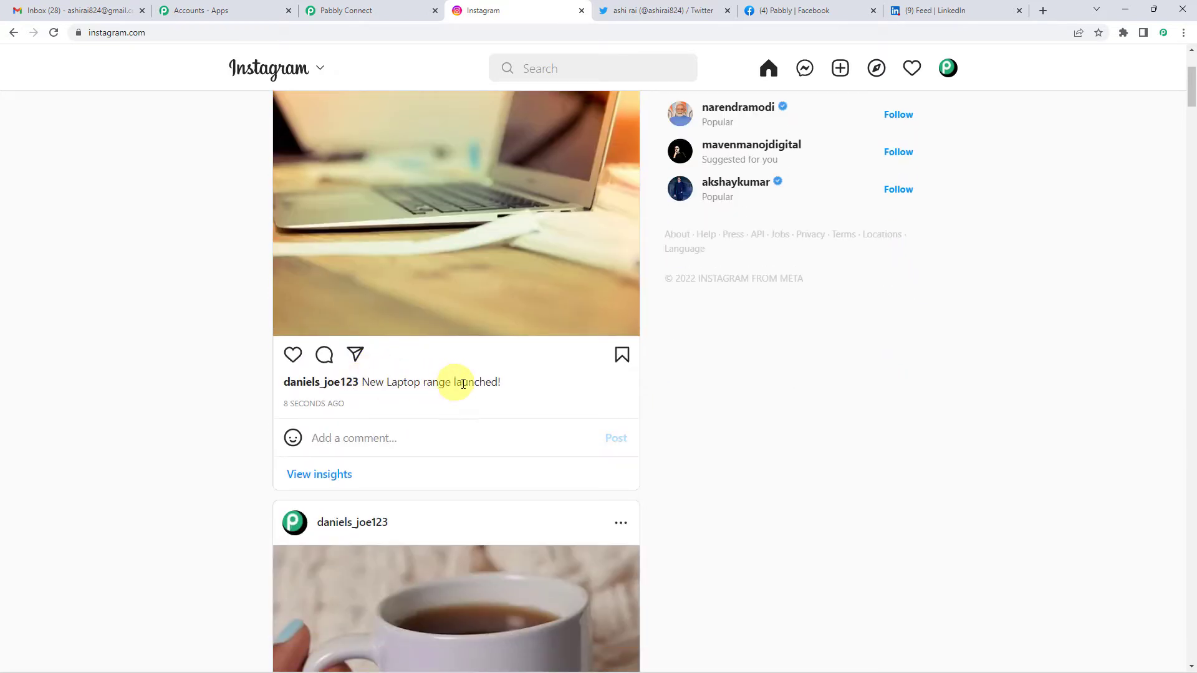
# Step: Back in Pabbly Connect, save the Instagram trigger, send a test request and review the received post data
pyautogui.click(374, 8)
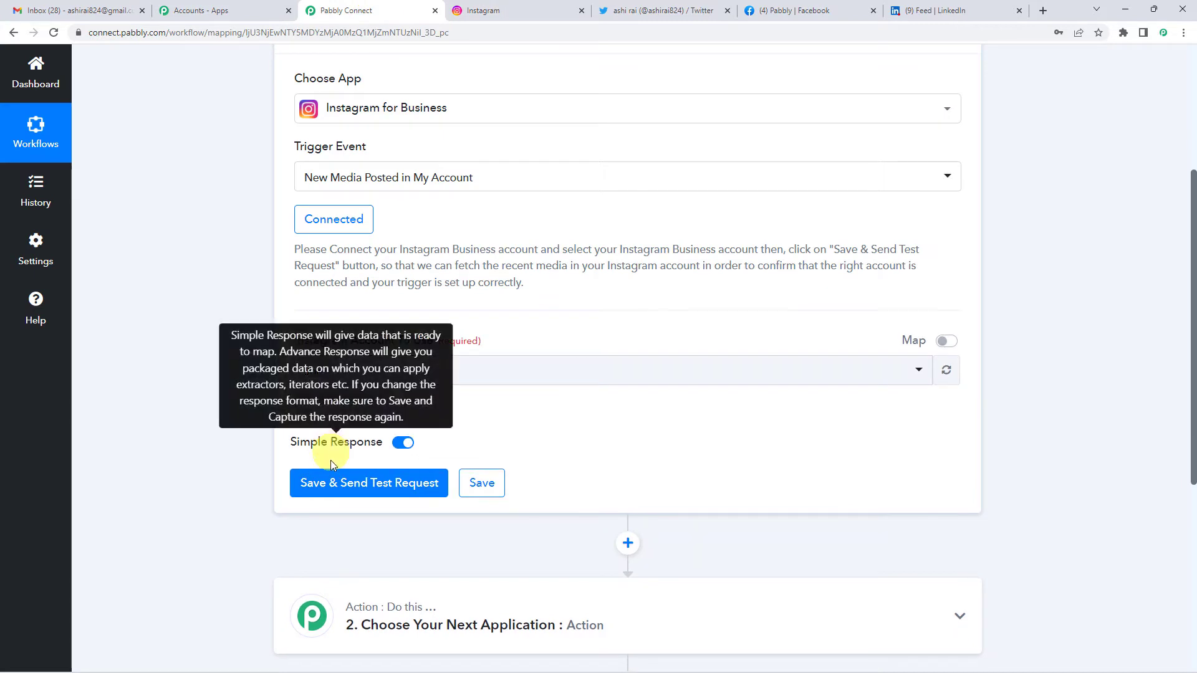
pyautogui.click(325, 489)
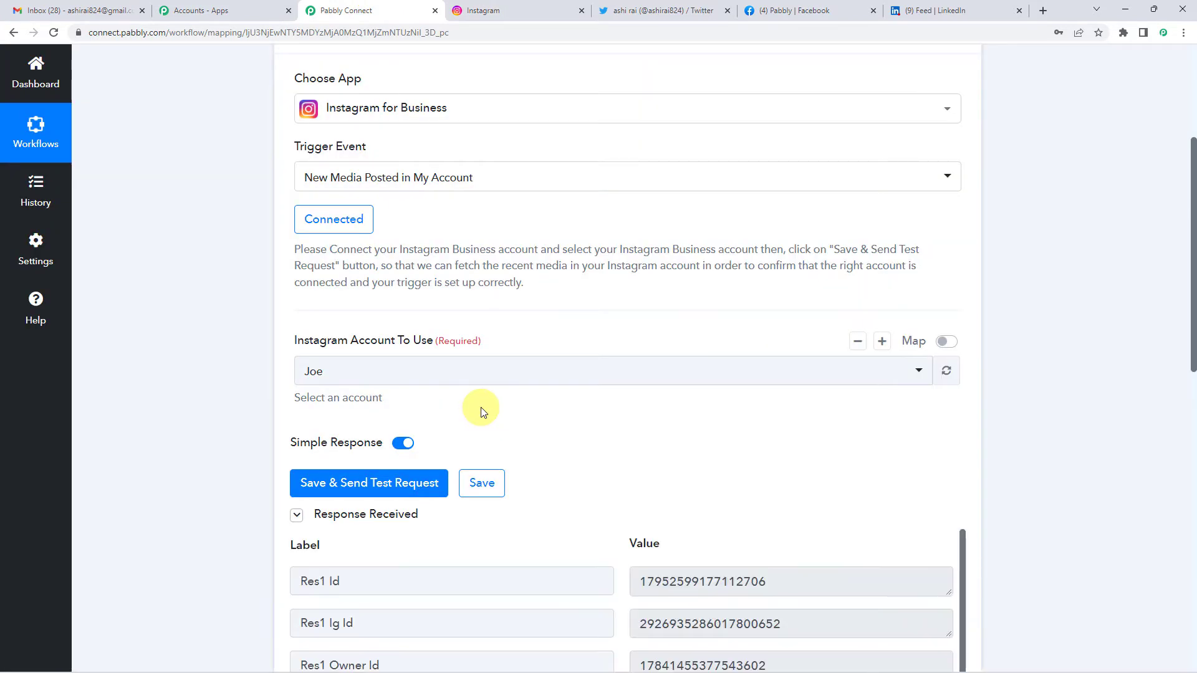
pyautogui.scroll(-4, 481, 407)
pyautogui.scroll(-2, 545, 308)
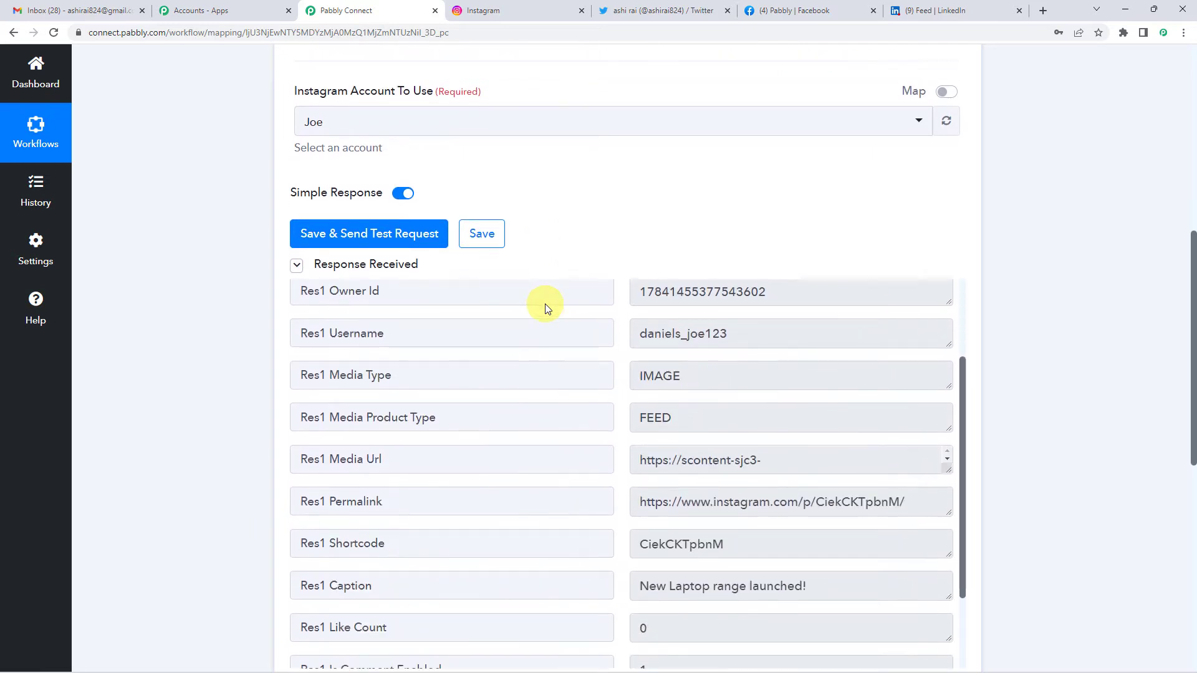
# Step: Compare the received response data with the newly shared laptop post on Instagram, returning to Pabbly Connect
pyautogui.scroll(-2, 566, 190)
pyautogui.click(497, 7)
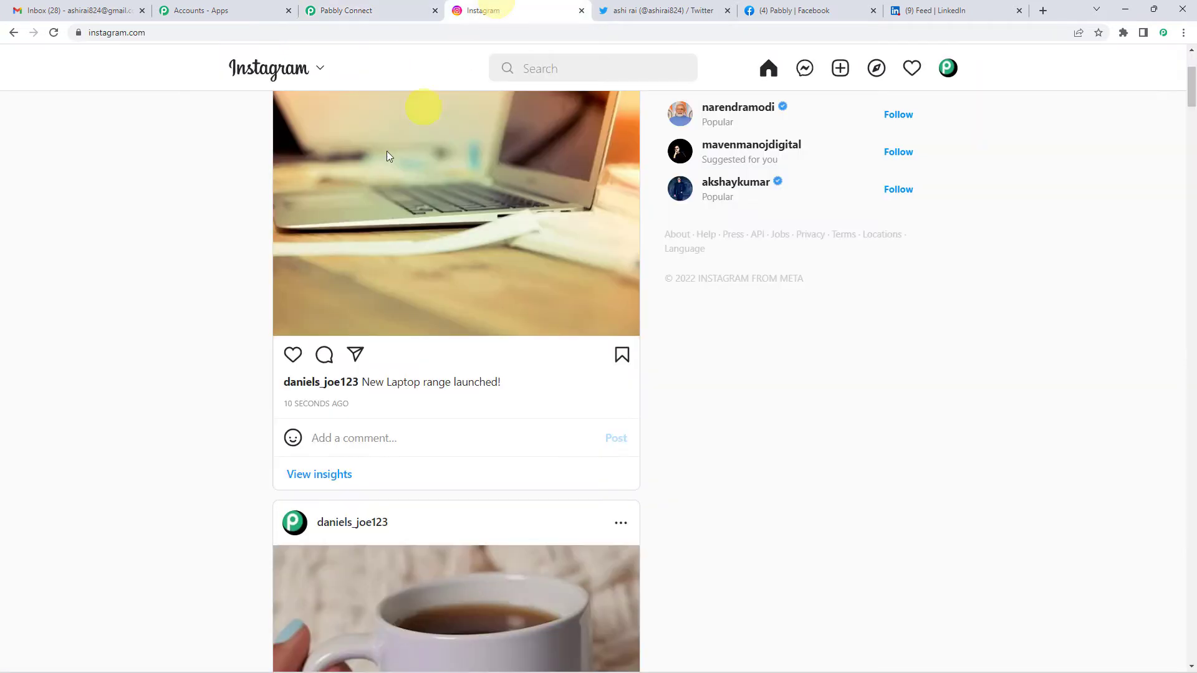
pyautogui.scroll(3, 249, 281)
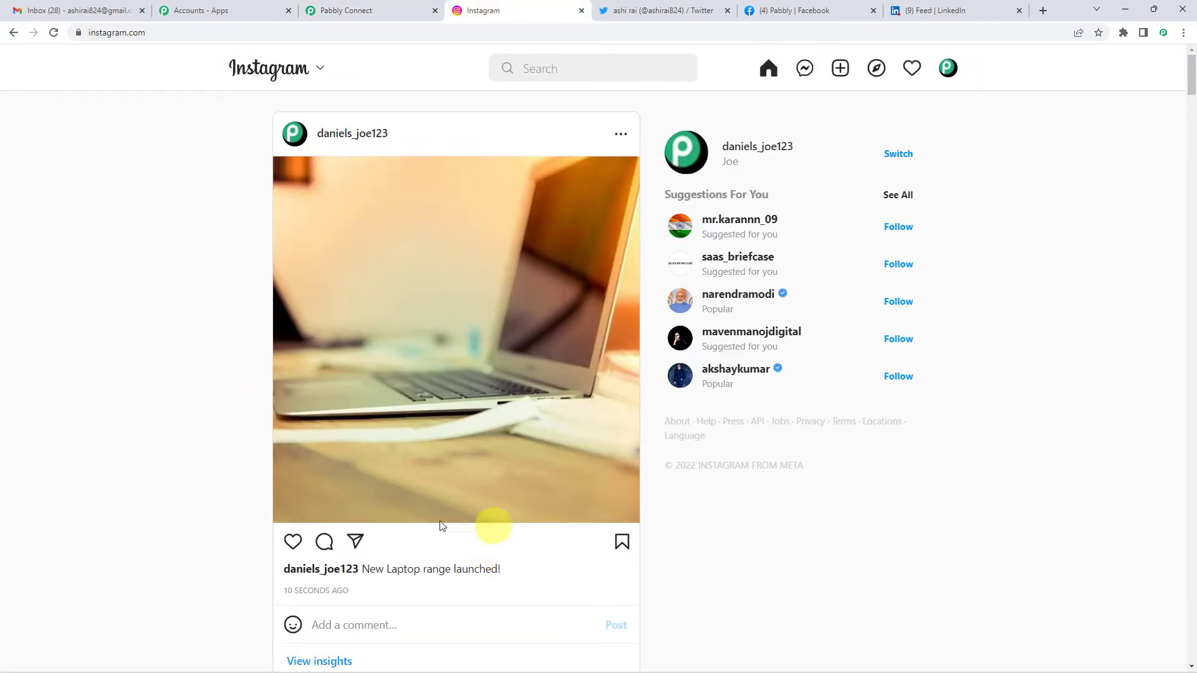
pyautogui.click(372, 9)
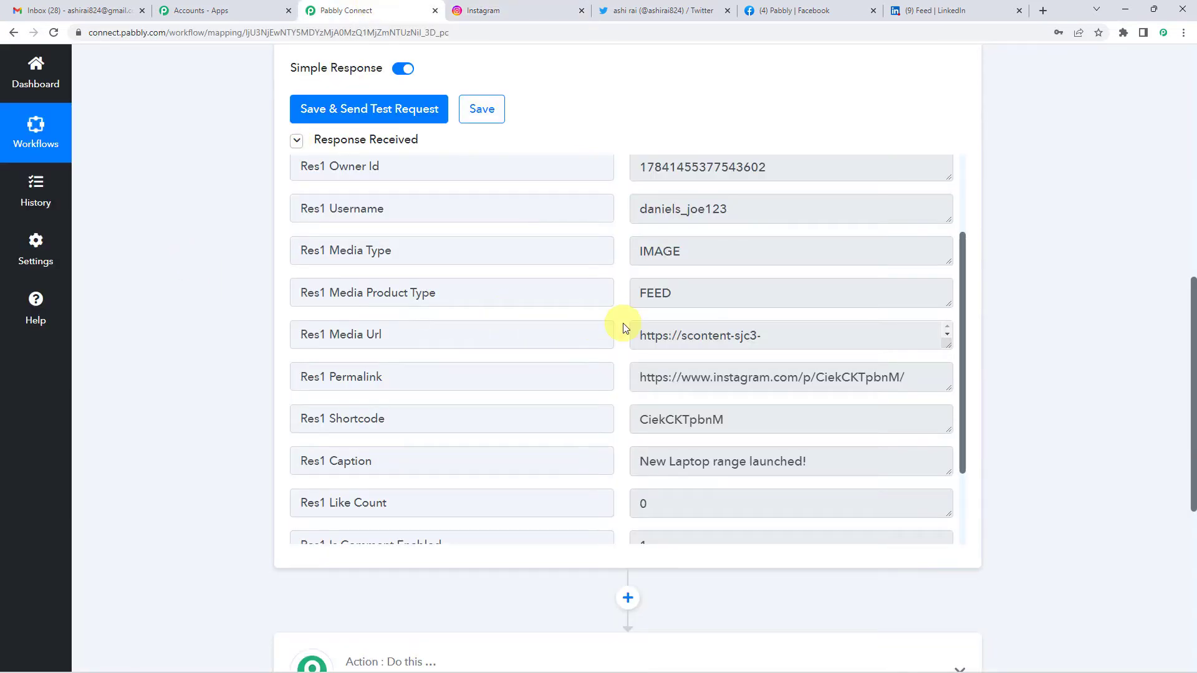
pyautogui.scroll(-2, 620, 322)
pyautogui.scroll(2, 620, 320)
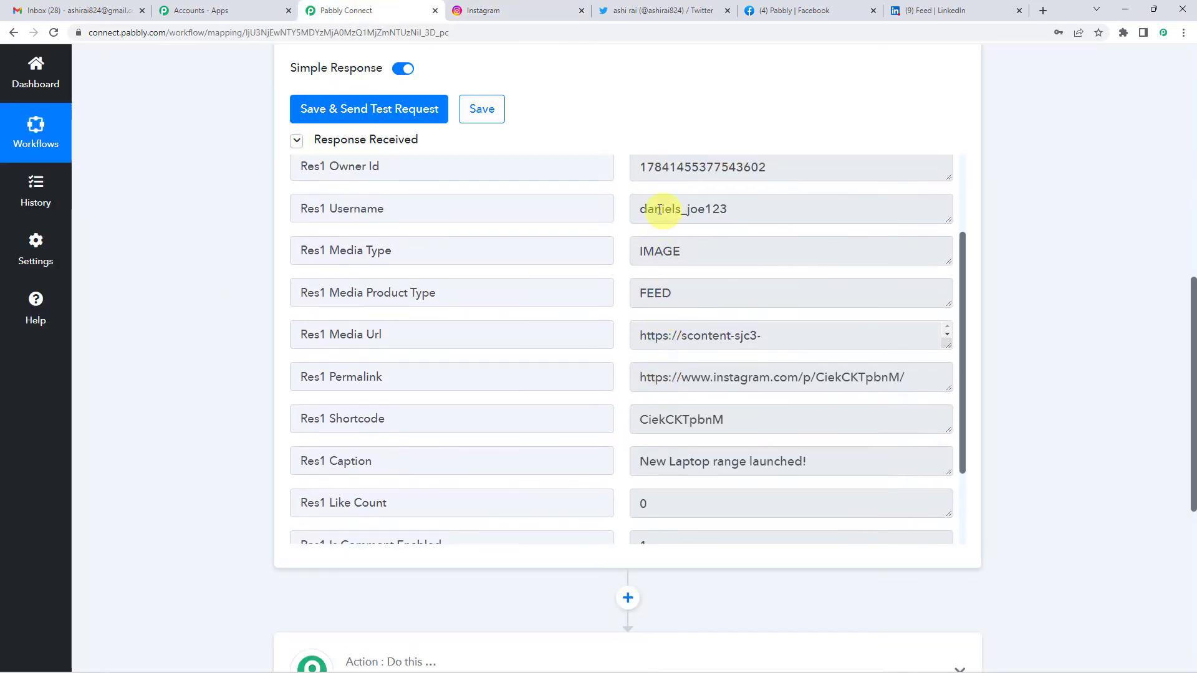
# Step: Examine the username, full media URL and caption in the Instagram trigger's response, along with the trigger settings
pyautogui.moveTo(649, 204); pyautogui.dragTo(766, 212)
pyautogui.click(798, 281)
pyautogui.scroll(-2, 797, 282)
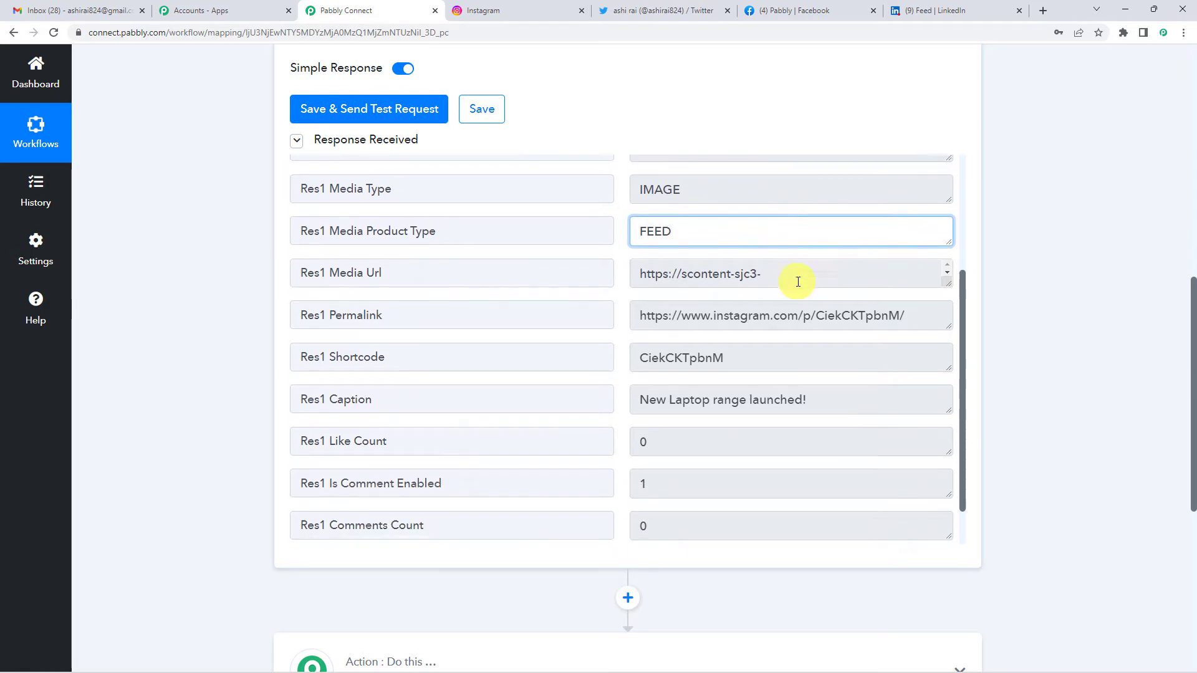
pyautogui.scroll(-1, 648, 228)
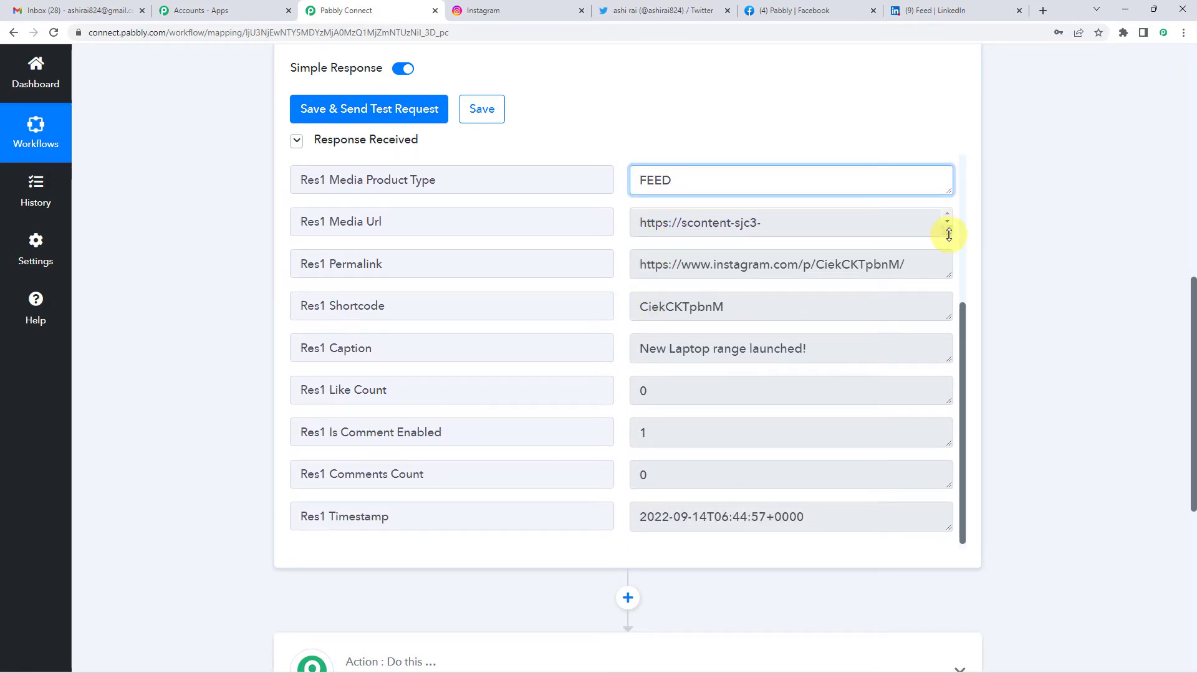
pyautogui.moveTo(949, 244); pyautogui.dragTo(944, 382)
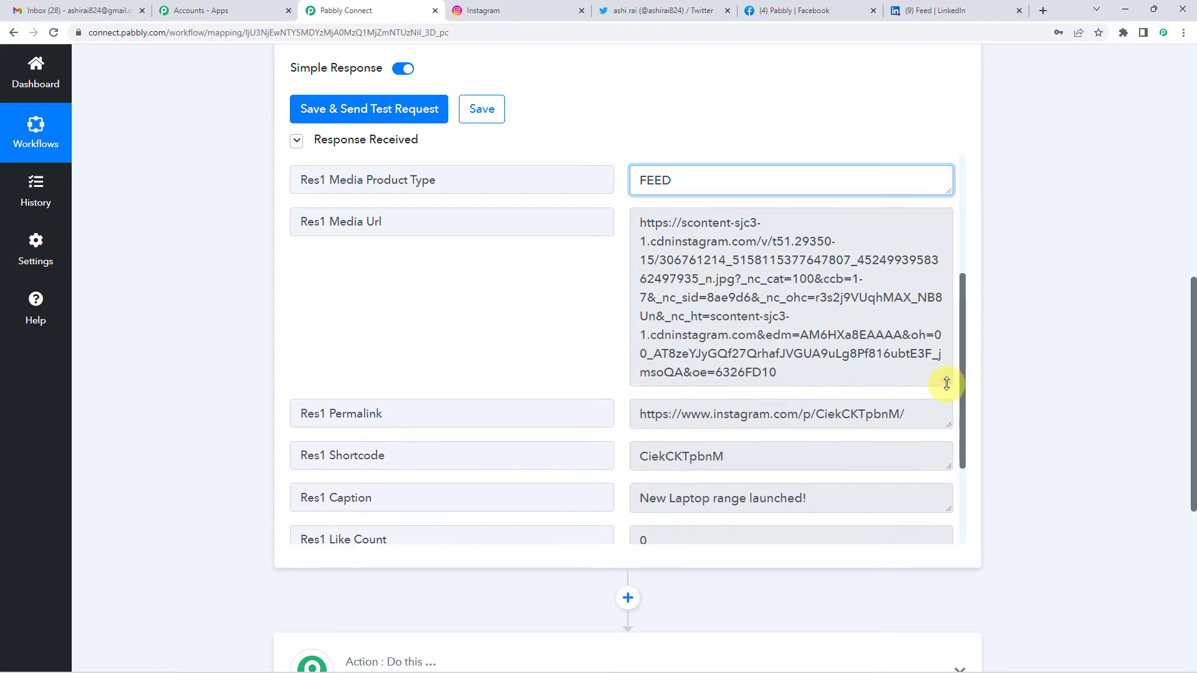
pyautogui.scroll(-3, 720, 240)
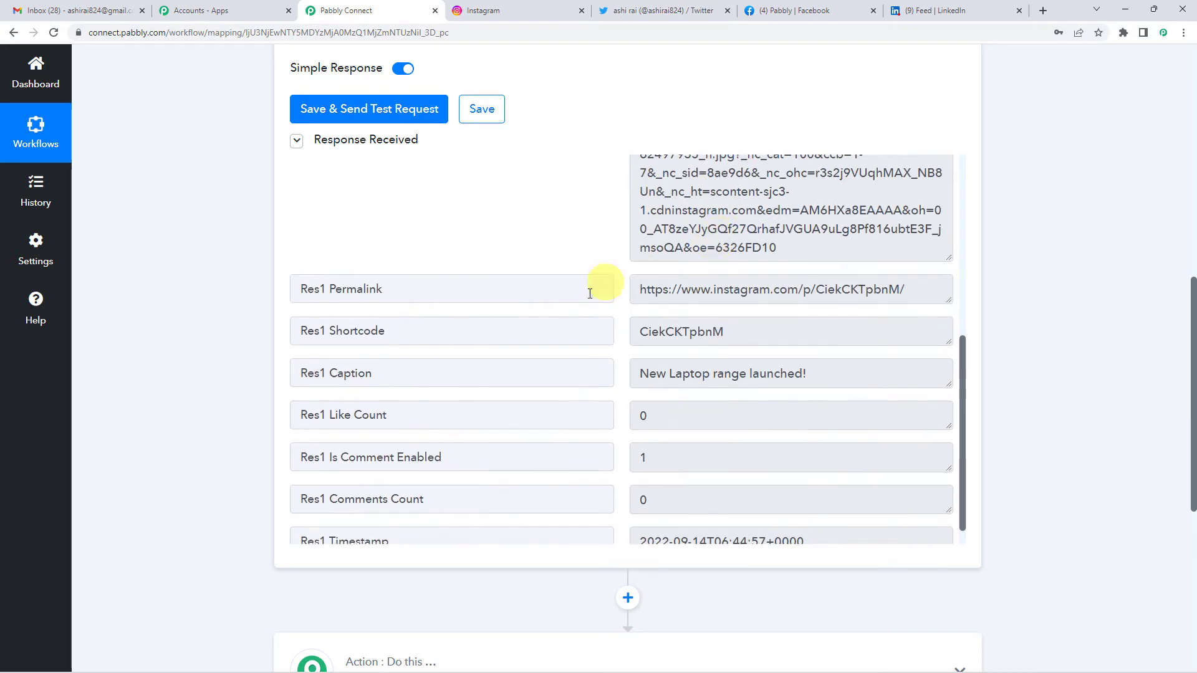
pyautogui.moveTo(645, 348); pyautogui.dragTo(837, 358)
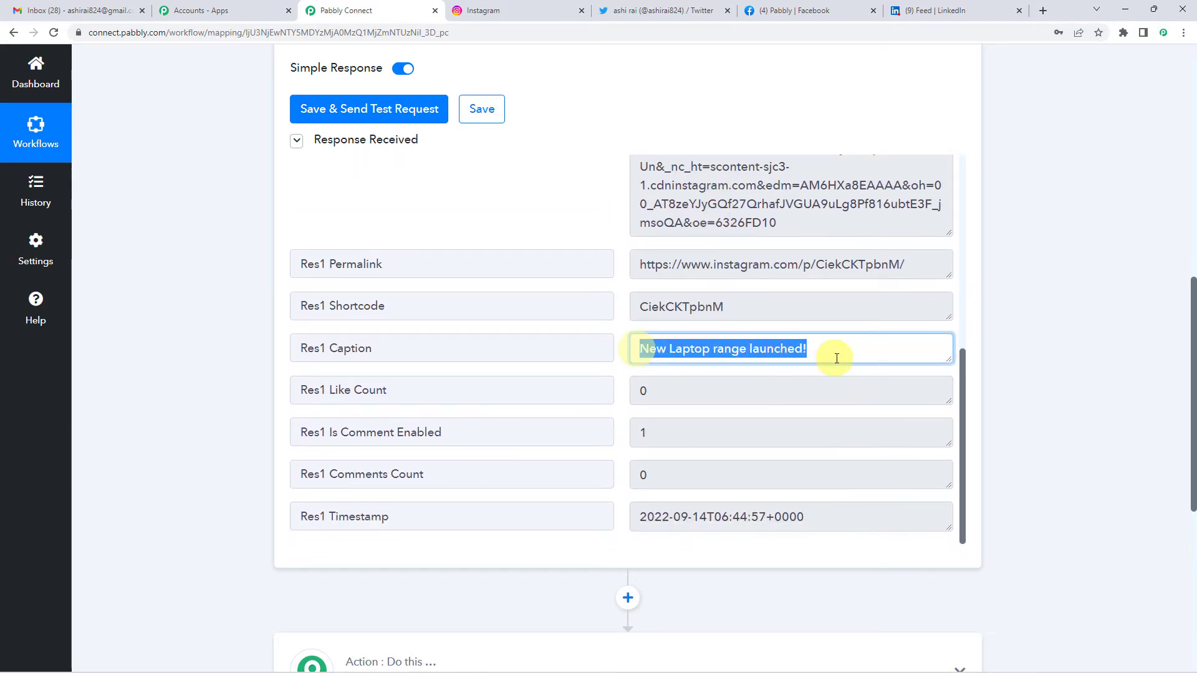
pyautogui.click(836, 359)
pyautogui.scroll(-2, 836, 355)
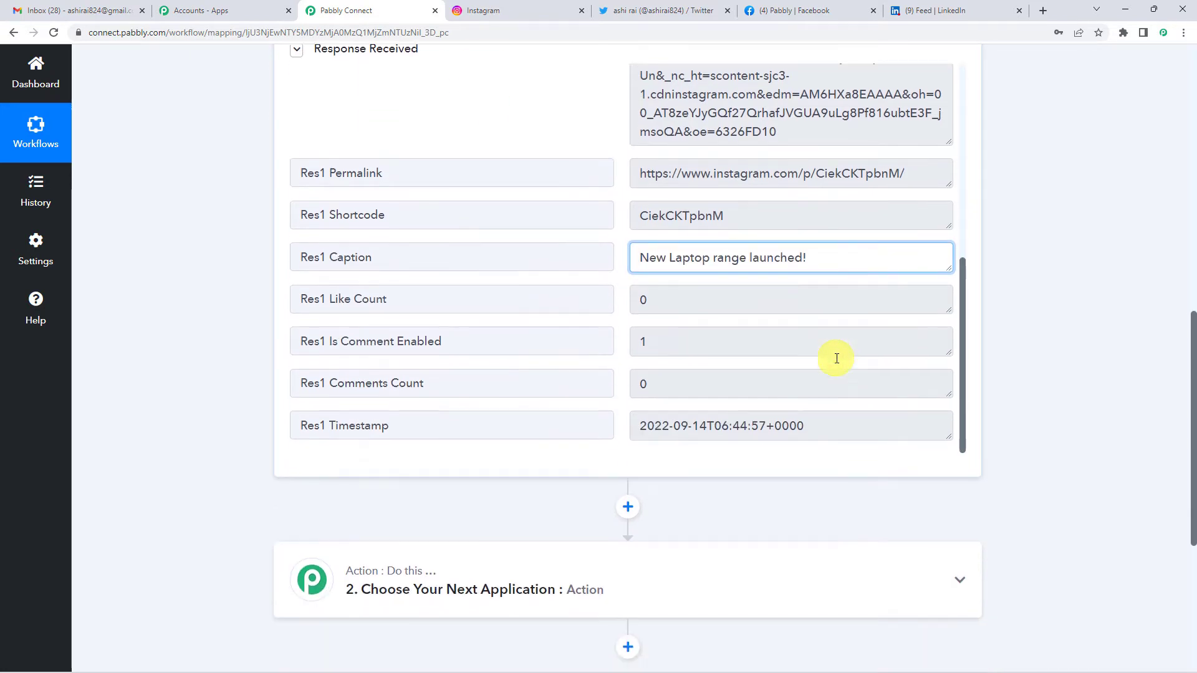
pyautogui.scroll(10, 208, 342)
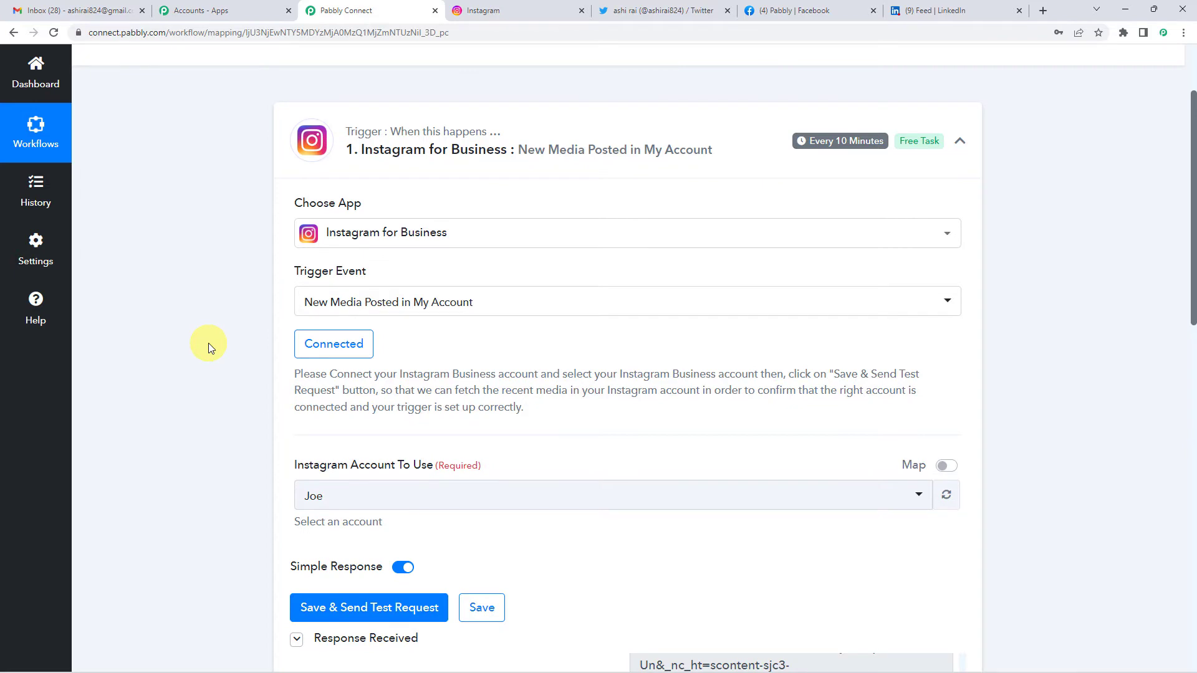
pyautogui.scroll(-10, 208, 347)
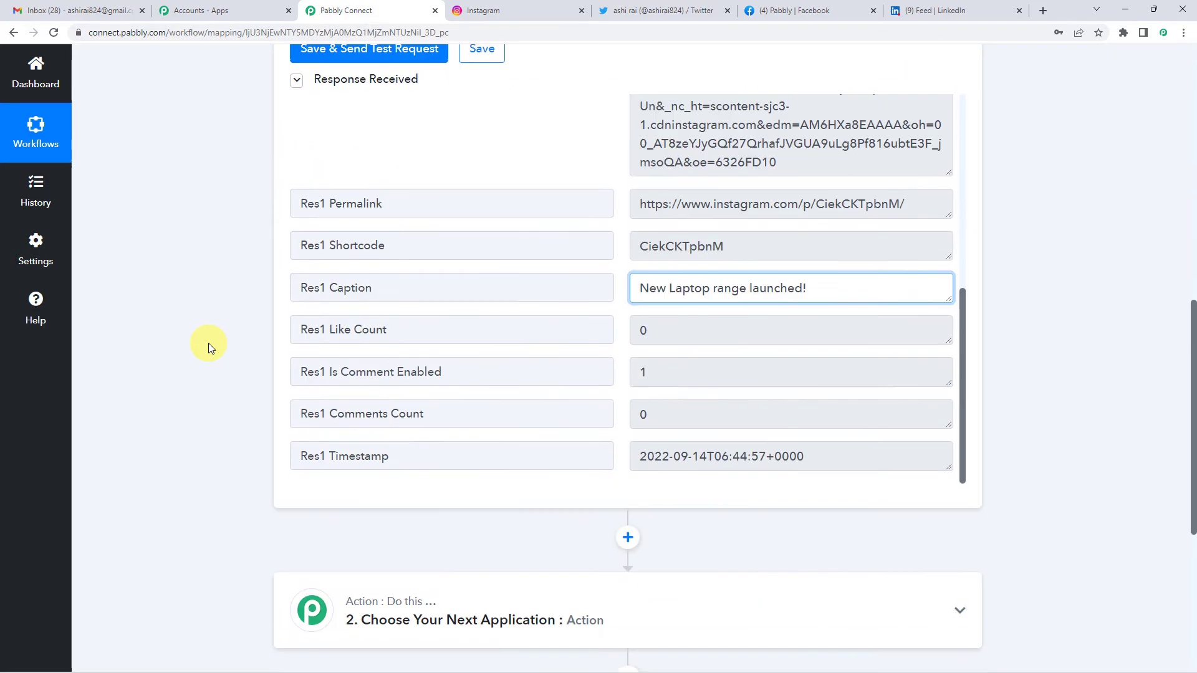
# Step: Set the workflow's second step to the Twitter app with the action event Create Tweet with Media
pyautogui.scroll(-1, 208, 348)
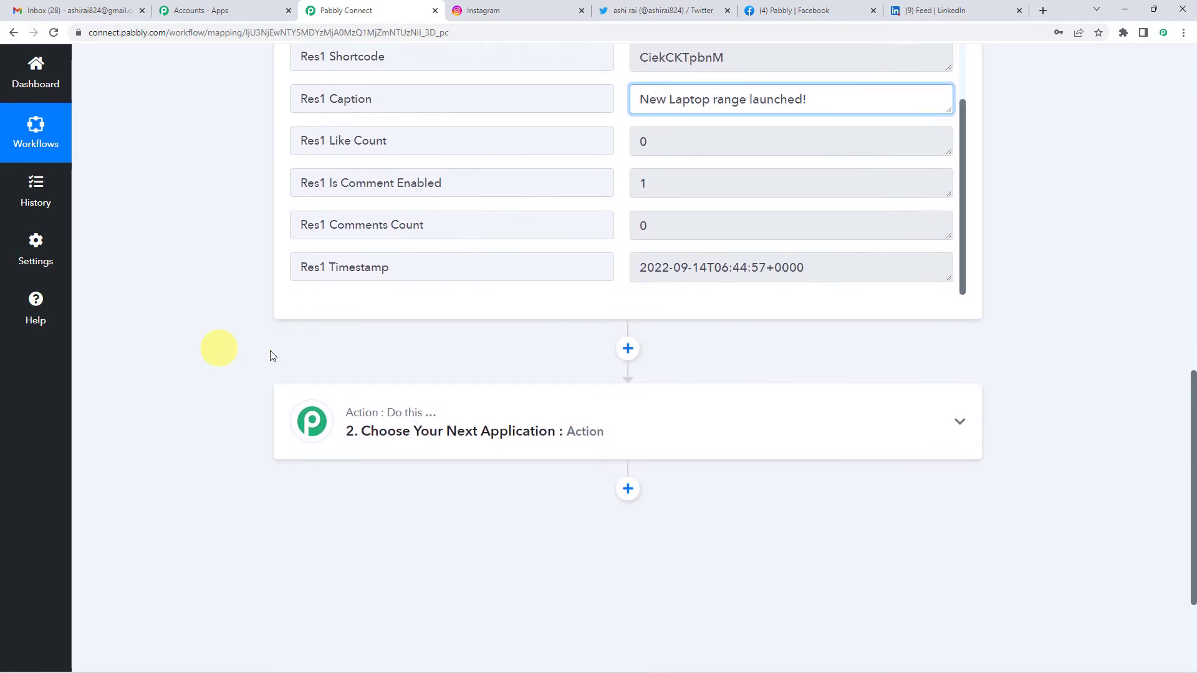
pyautogui.click(478, 398)
pyautogui.scroll(-3, 478, 399)
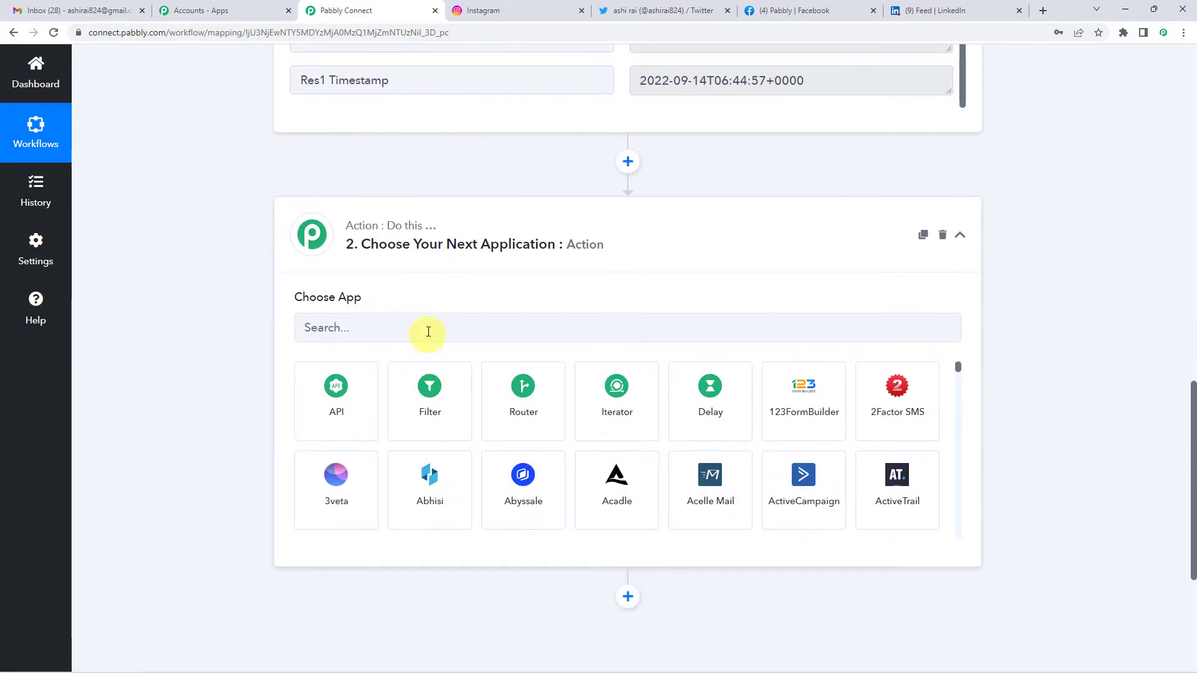
pyautogui.click(428, 331)
pyautogui.write('twit')
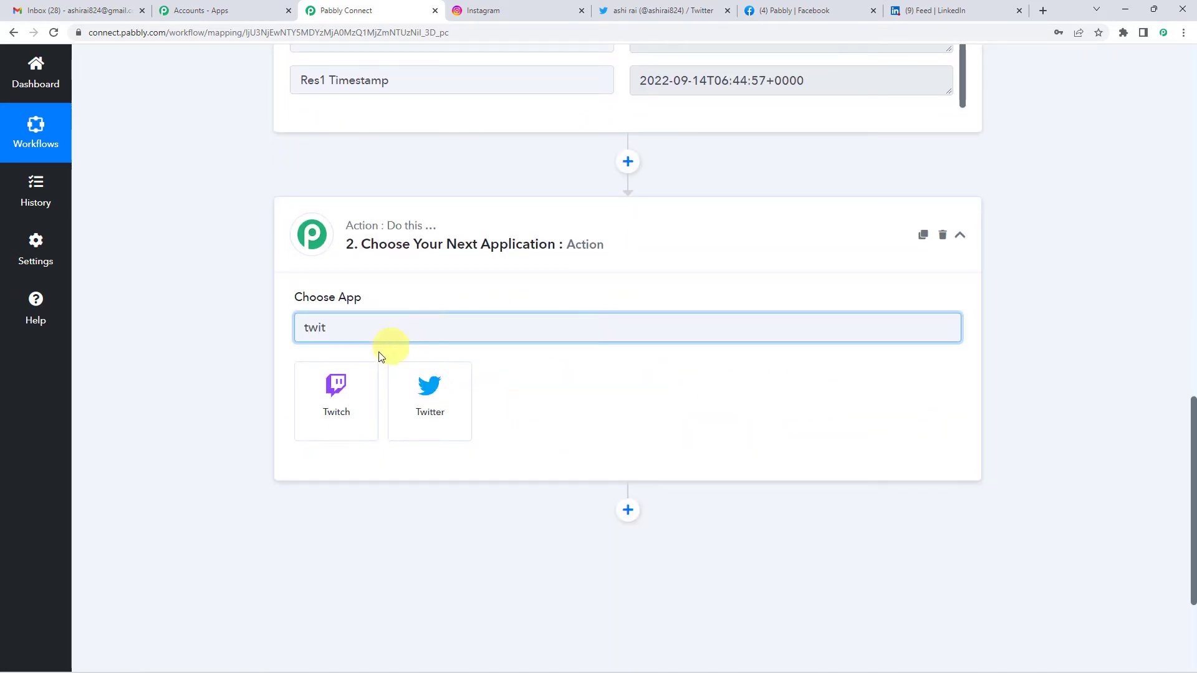
pyautogui.click(428, 421)
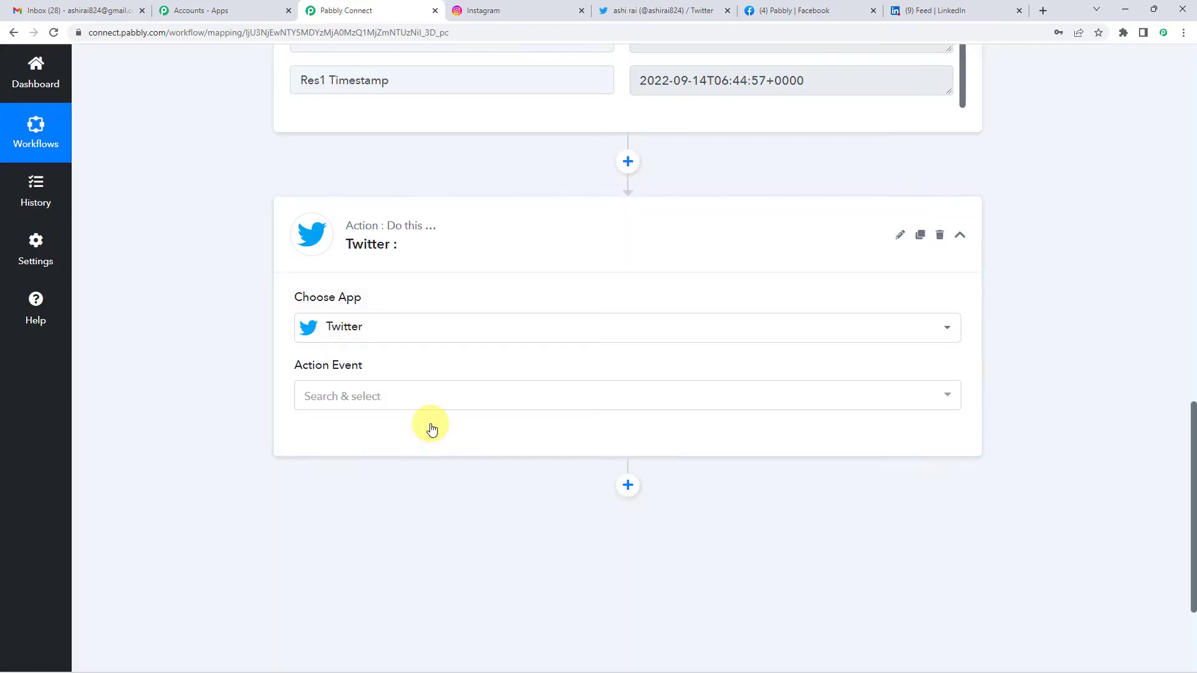
pyautogui.scroll(-2, 371, 324)
pyautogui.click(347, 277)
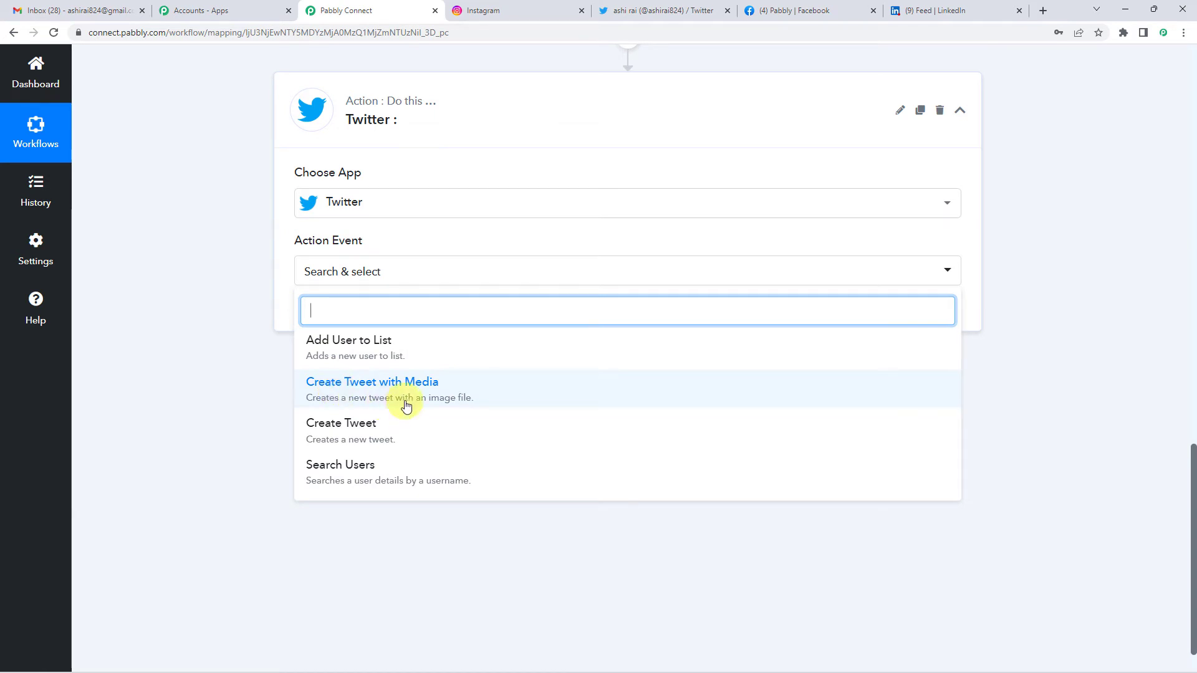
pyautogui.click(427, 399)
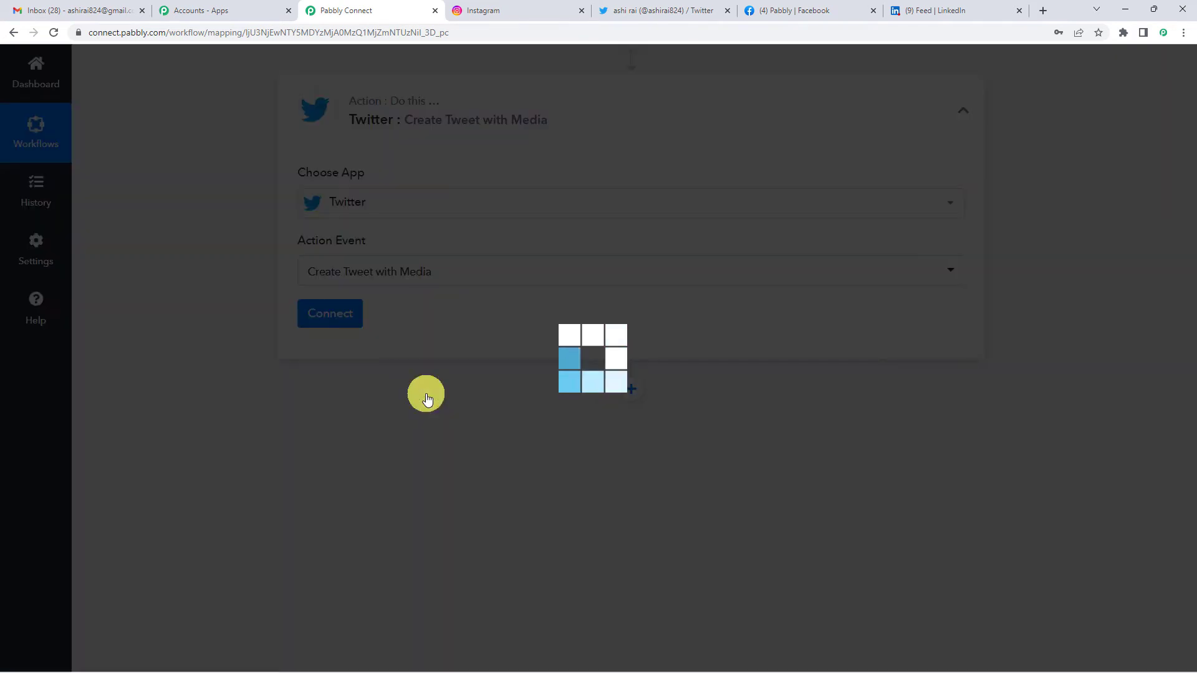
# Step: Connect the Twitter action by adding a new connection and authorizing Pabbly Connect to access the Twitter account
pyautogui.click(337, 325)
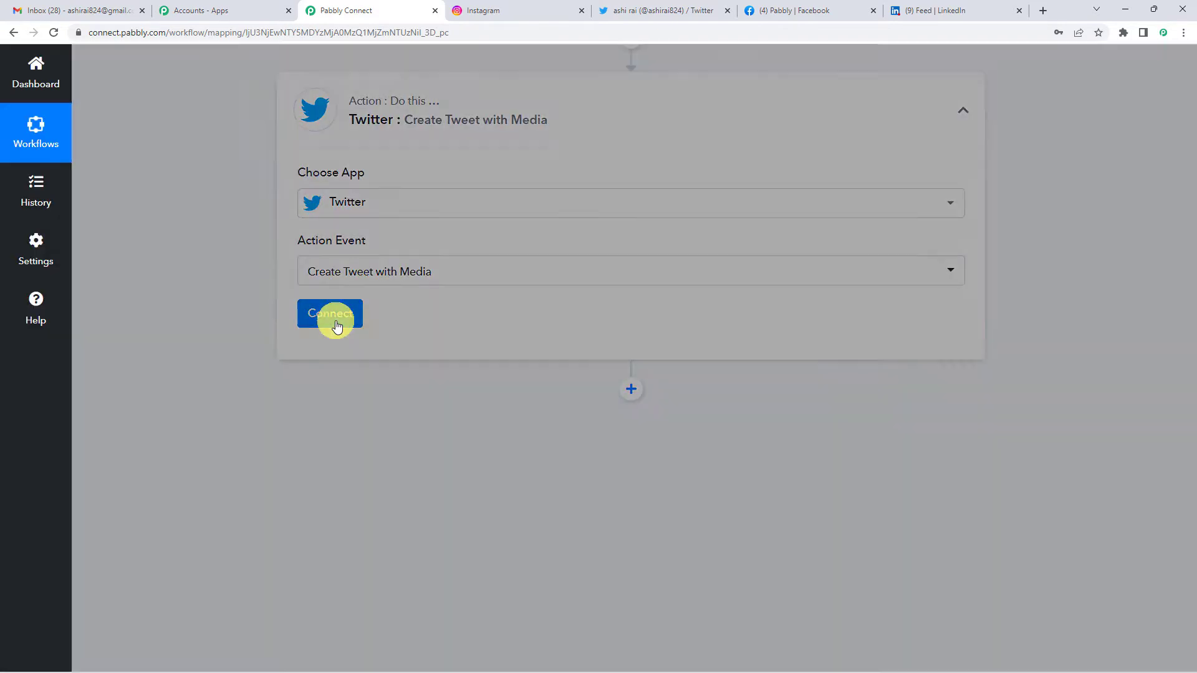
pyautogui.click(558, 215)
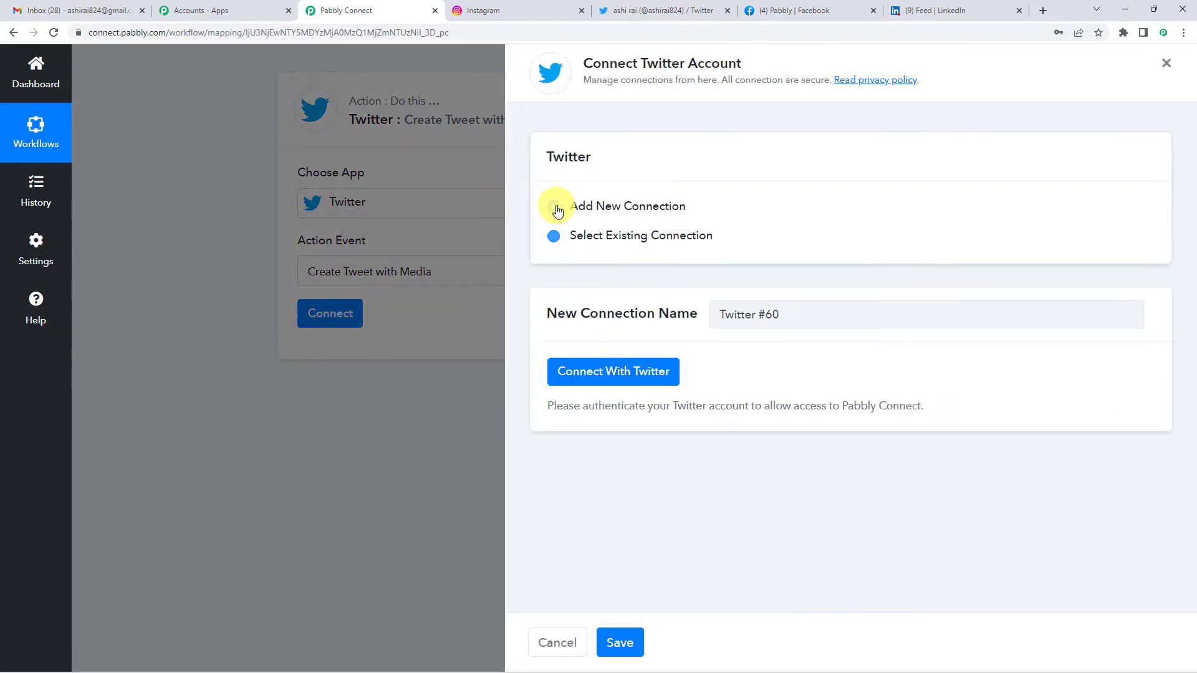
pyautogui.click(609, 377)
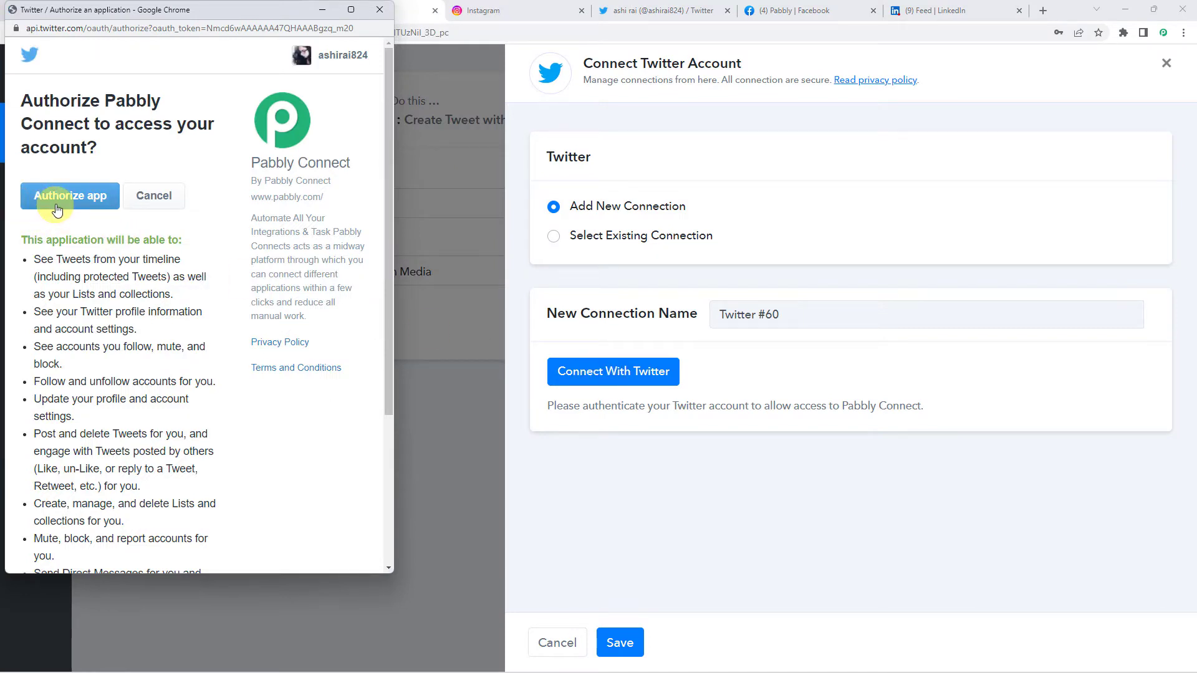
pyautogui.click(57, 208)
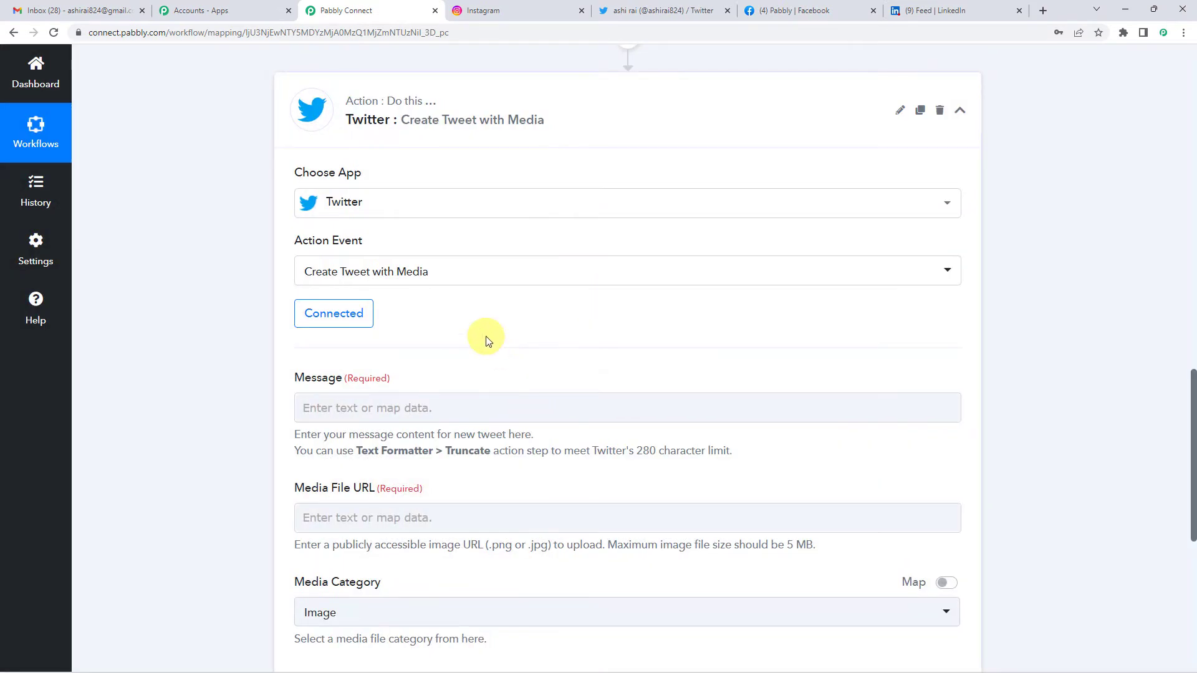
# Step: Browse the Instagram trigger data available for mapping into the tweet's Message field, including the caption
pyautogui.scroll(-2, 493, 340)
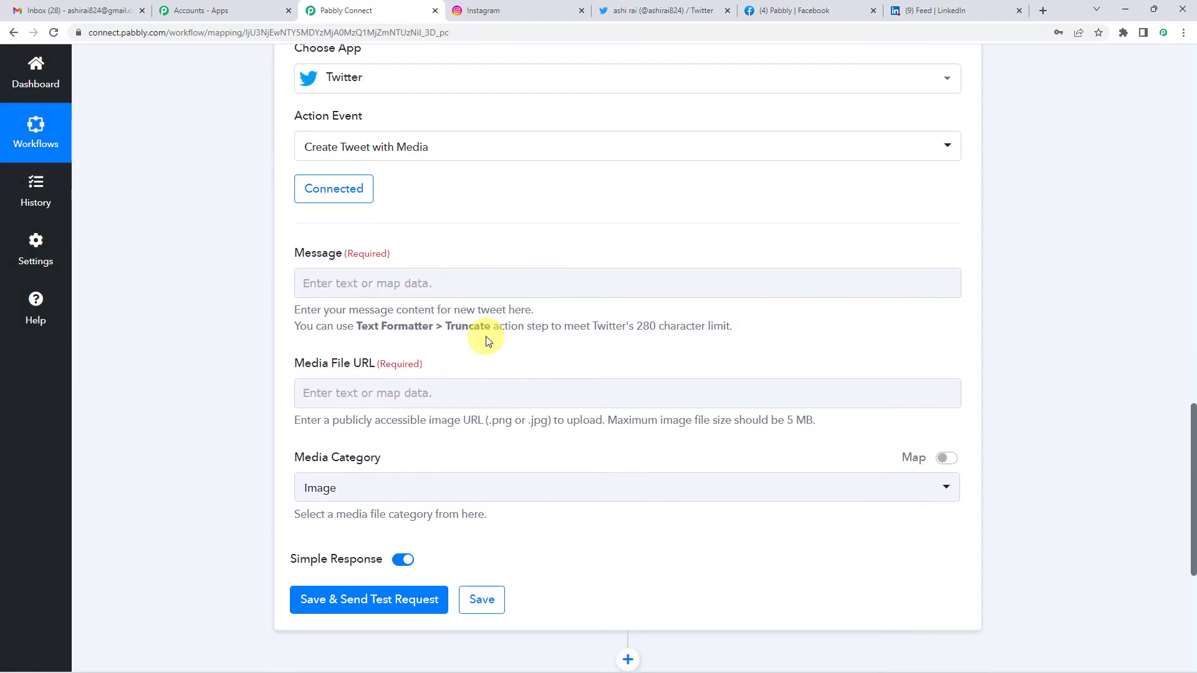
pyautogui.click(413, 285)
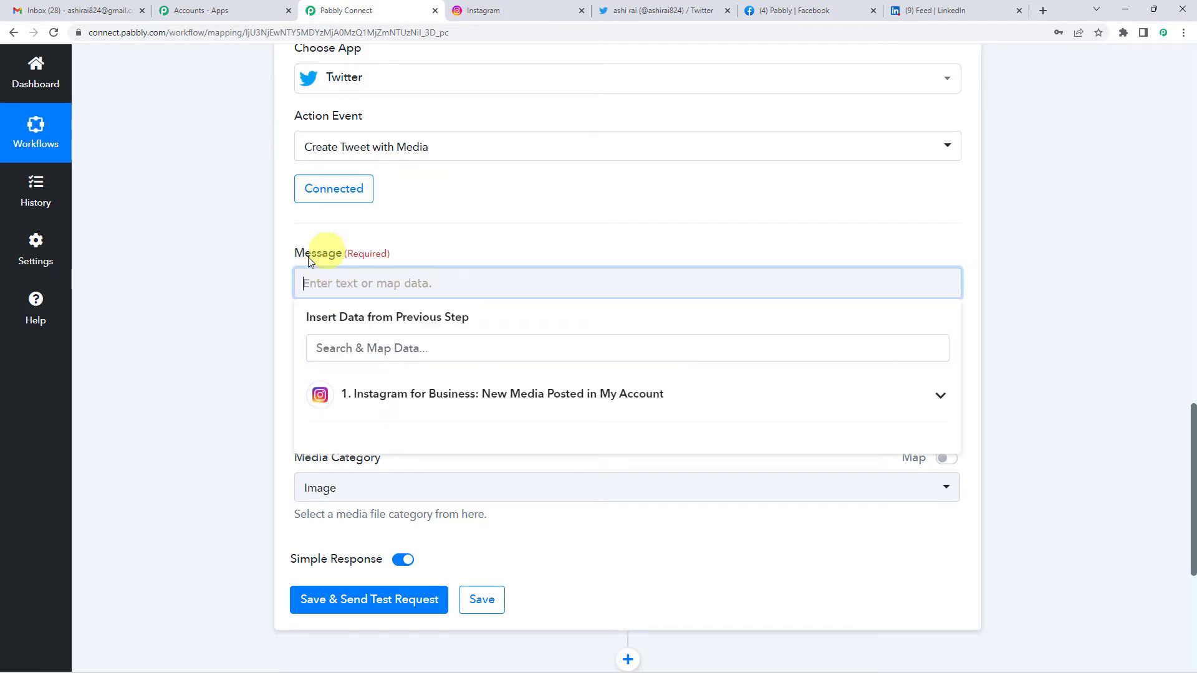
pyautogui.click(419, 402)
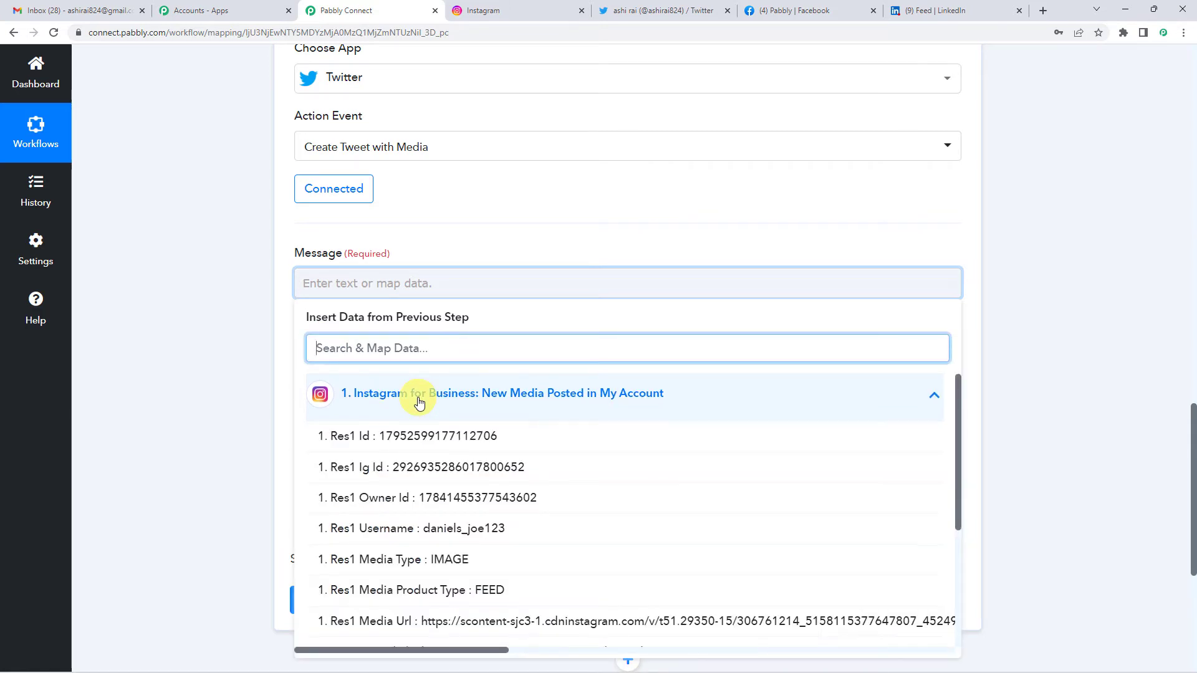
pyautogui.scroll(-3, 459, 315)
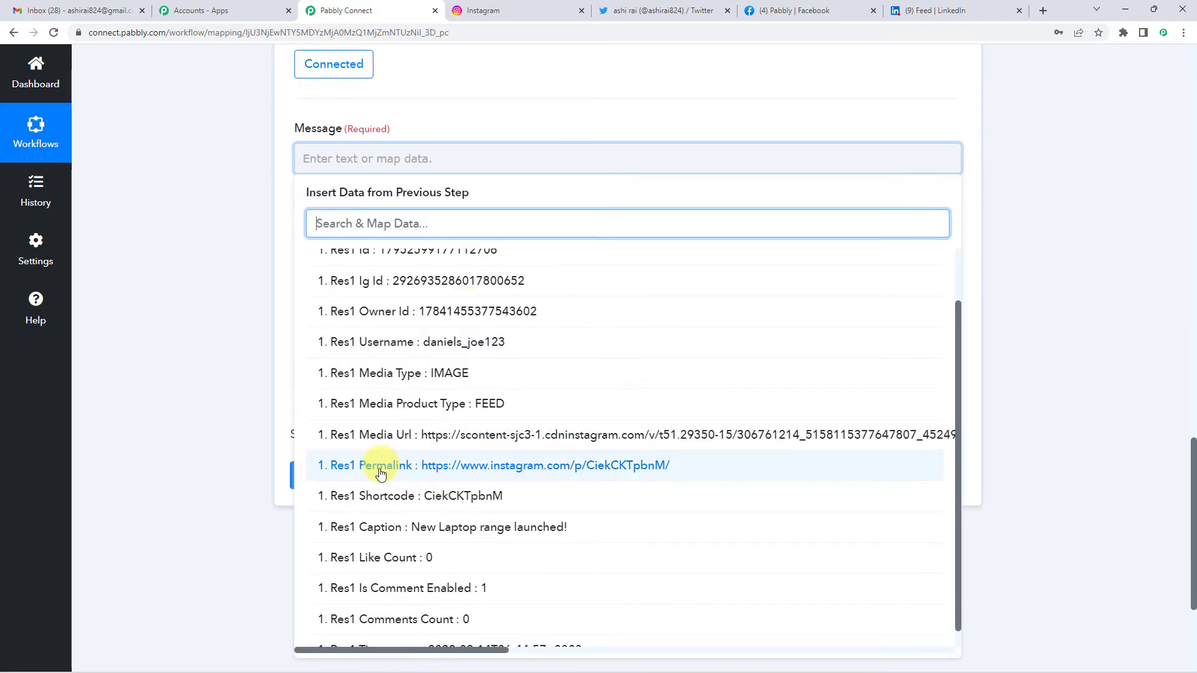
pyautogui.scroll(-1, 361, 474)
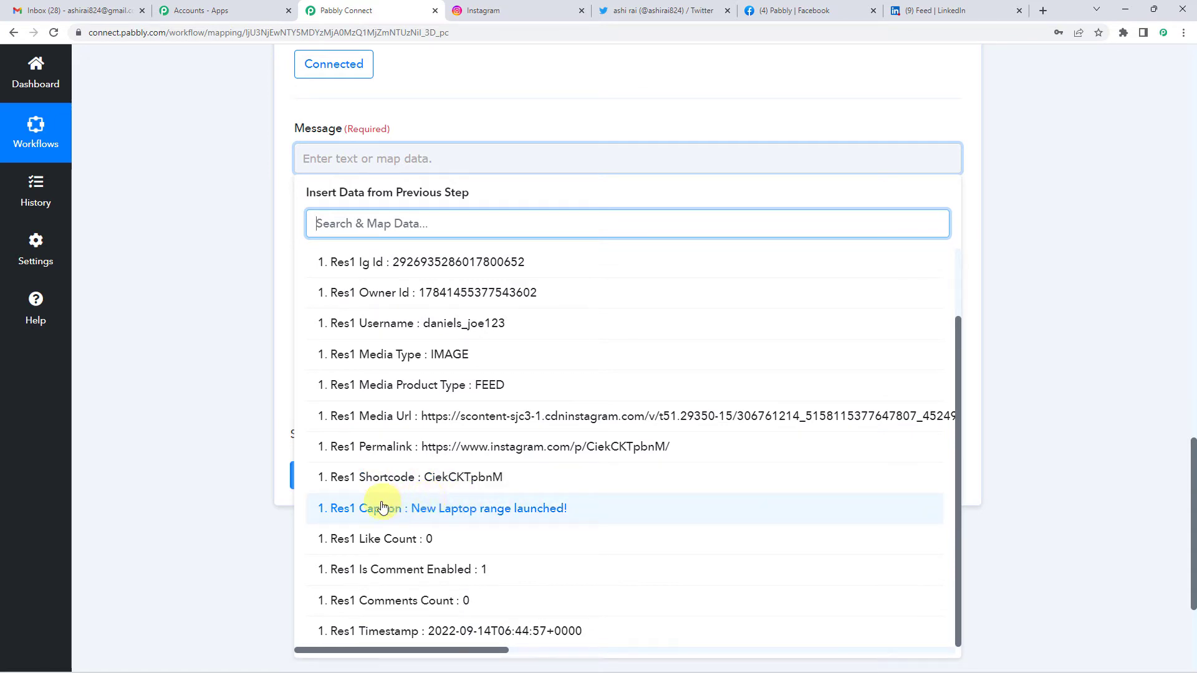
pyautogui.click(286, 347)
# Step: Review the Instagram trigger's event and its received post fields as the source data for the tweet
pyautogui.scroll(14, 287, 345)
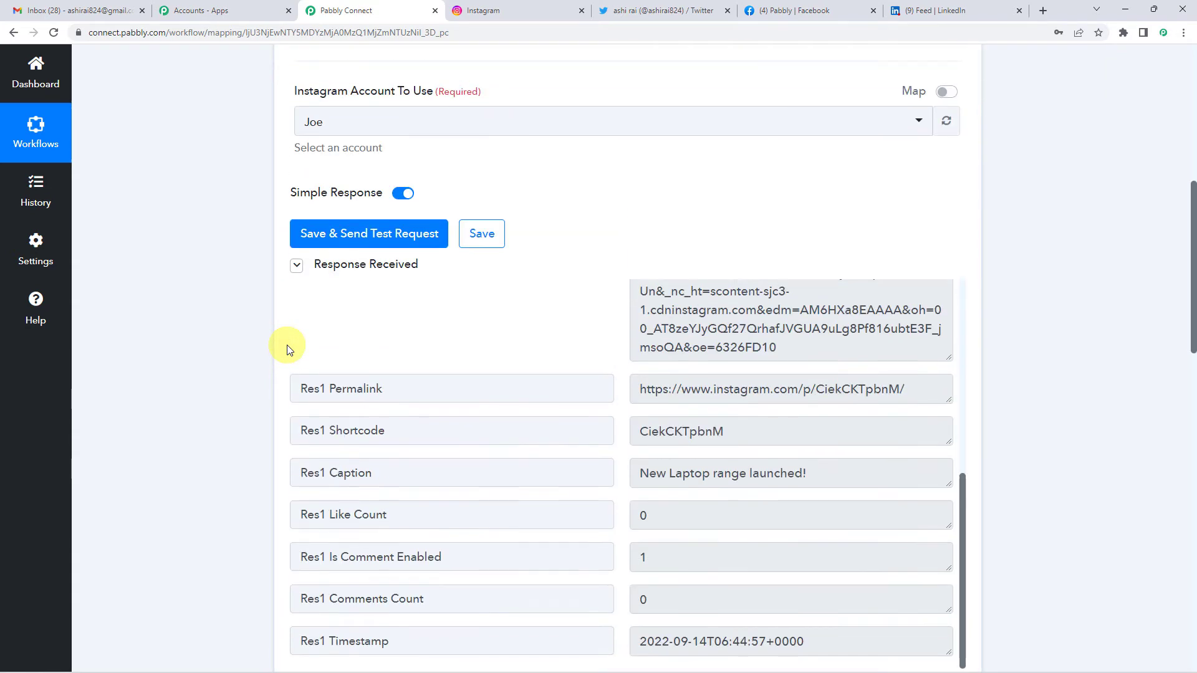
pyautogui.scroll(3, 547, 281)
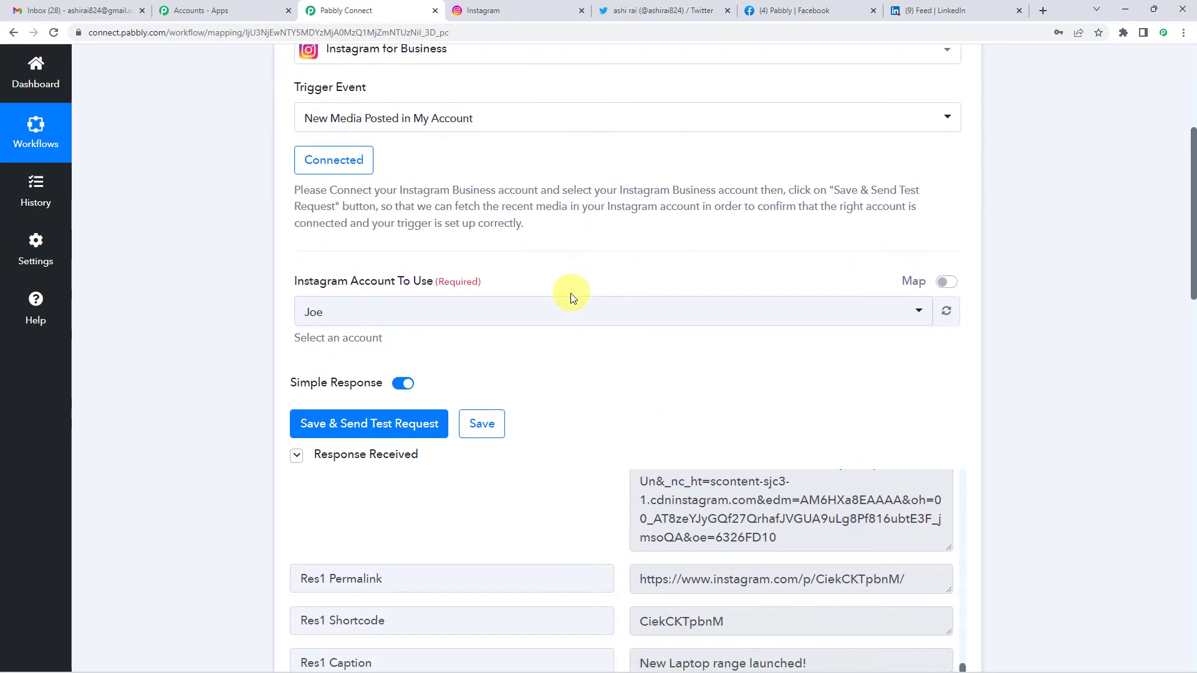
pyautogui.scroll(2, 228, 311)
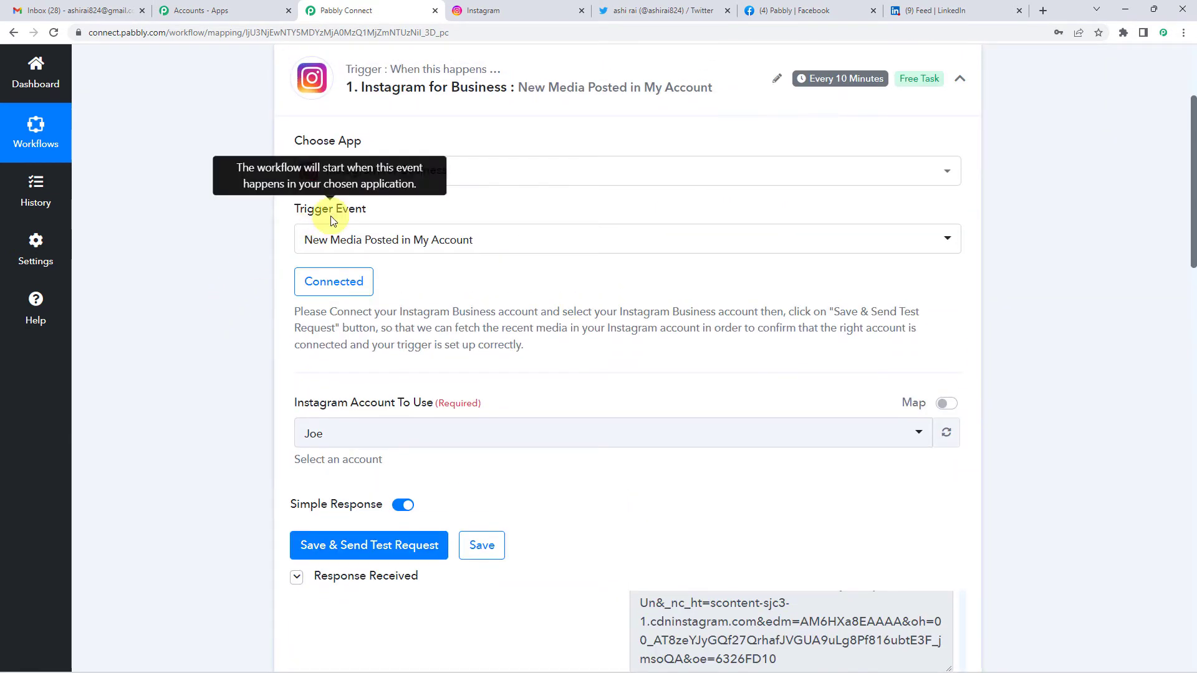
pyautogui.scroll(-6, 331, 221)
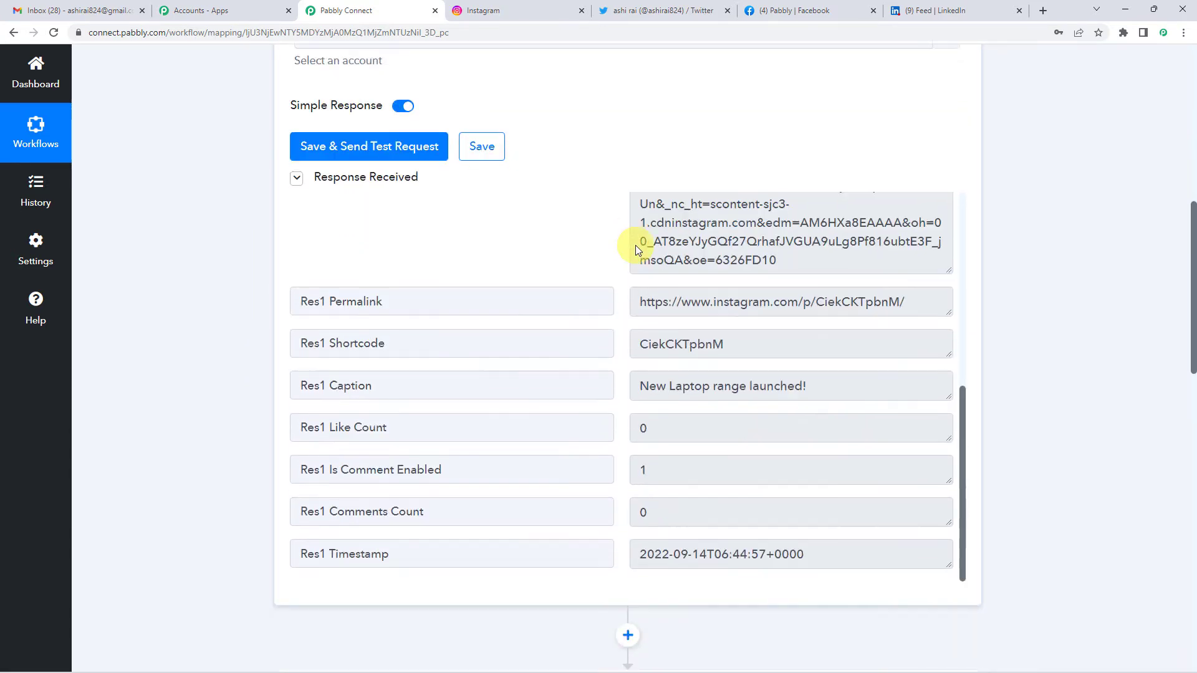
pyautogui.scroll(-1, 635, 250)
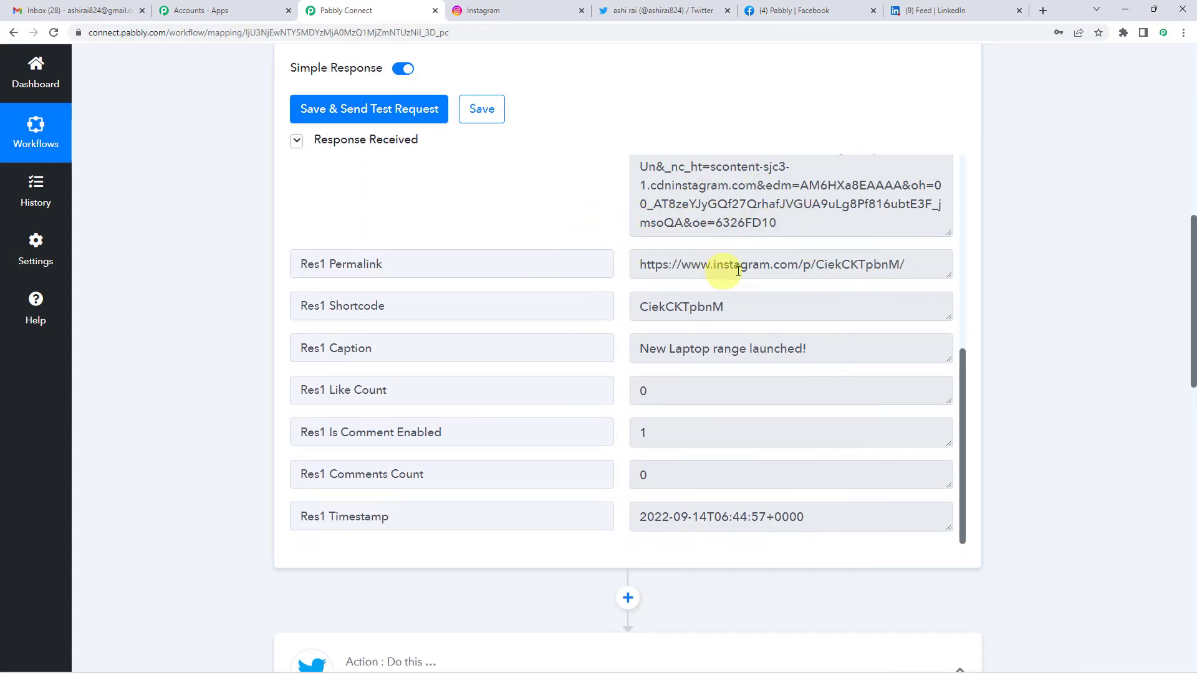
pyautogui.scroll(3, 757, 235)
pyautogui.scroll(-3, 756, 281)
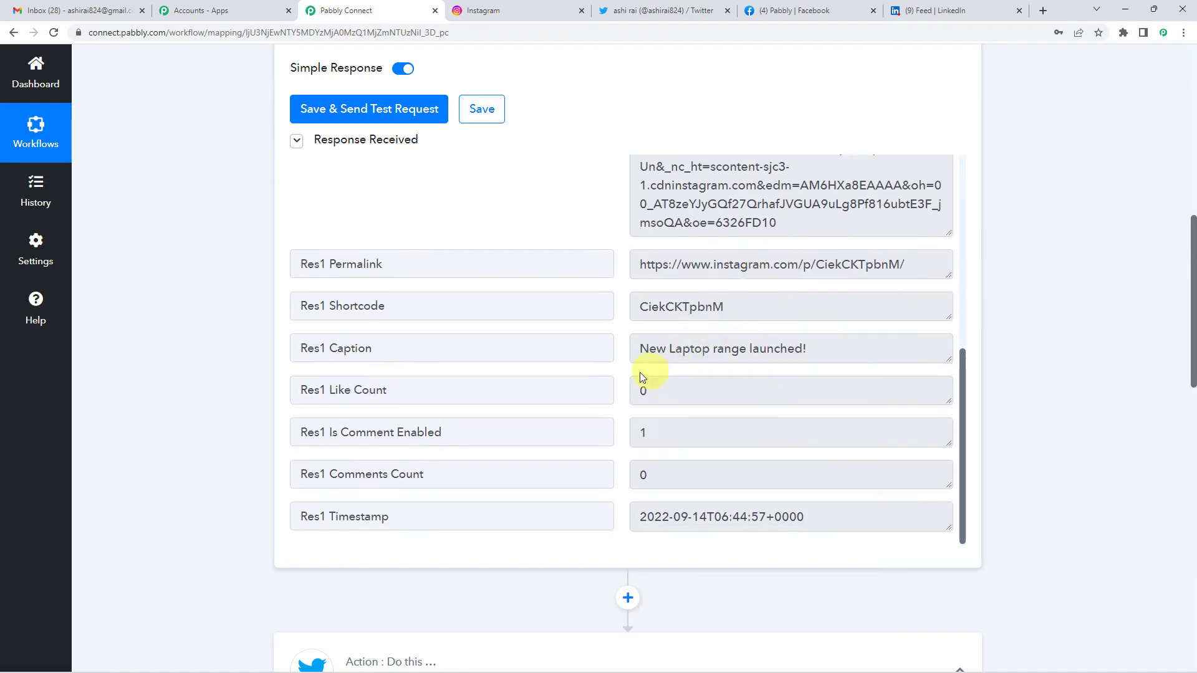
pyautogui.scroll(-9, 187, 355)
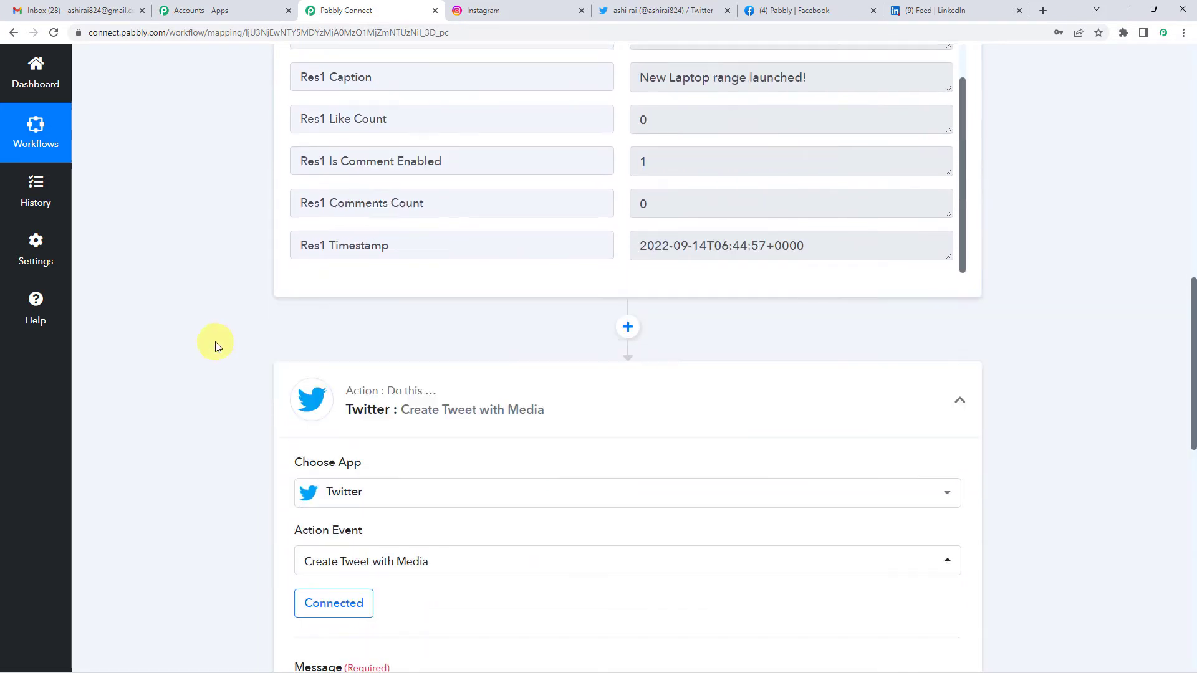
pyautogui.scroll(-2, 233, 396)
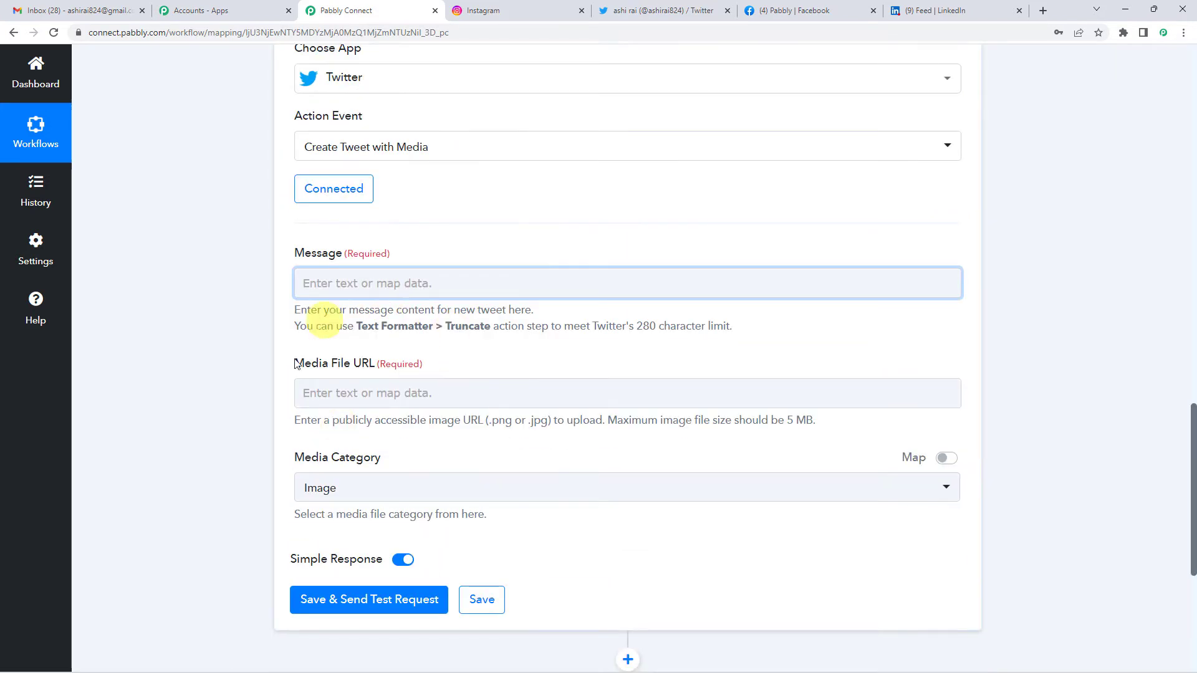
# Step: Map the Instagram trigger's Res1 Caption into the tweet's Message field
pyautogui.click(399, 282)
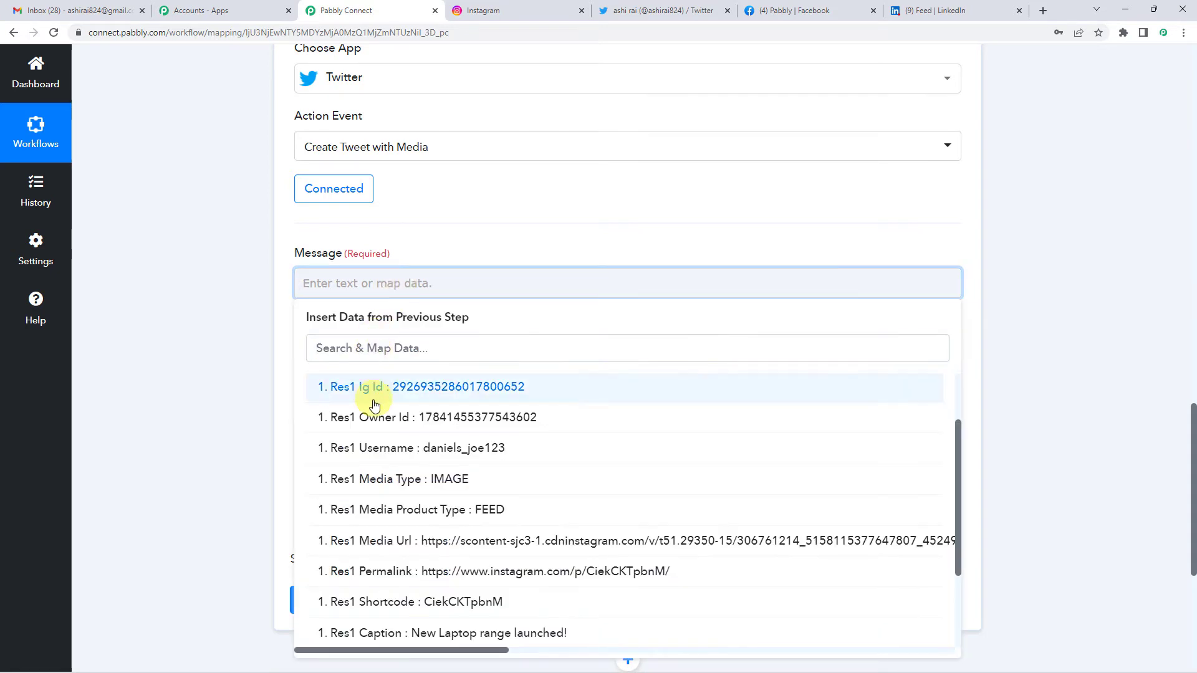
pyautogui.scroll(1, 402, 386)
pyautogui.scroll(-2, 411, 405)
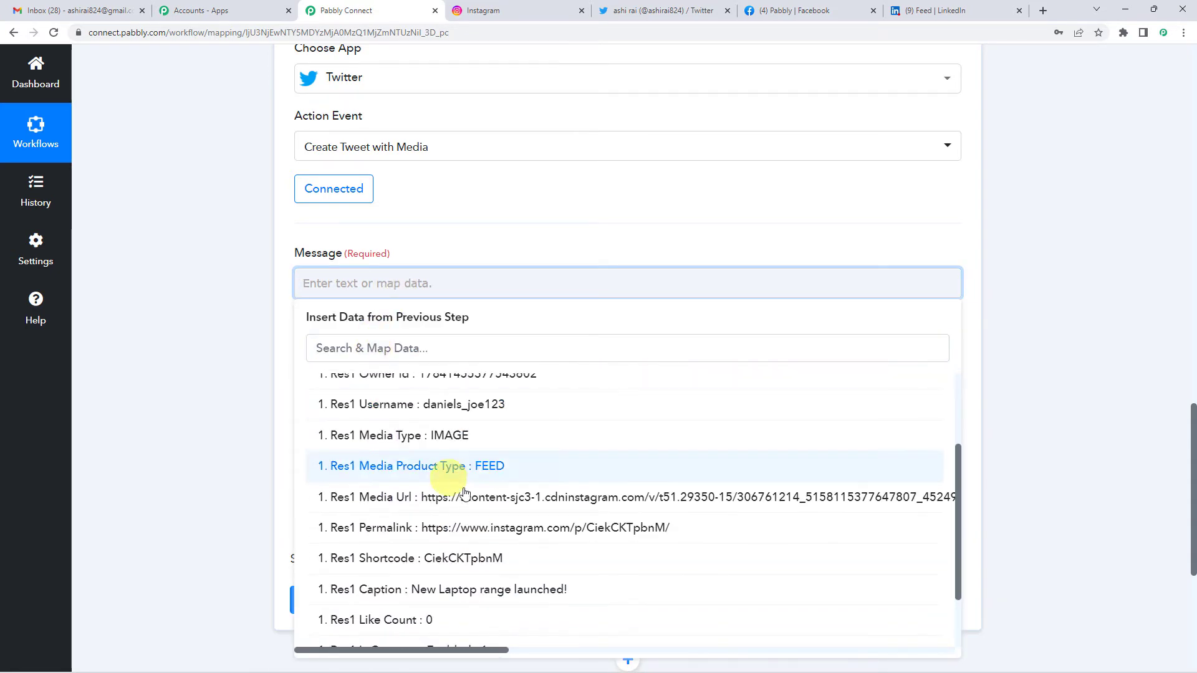
pyautogui.click(342, 589)
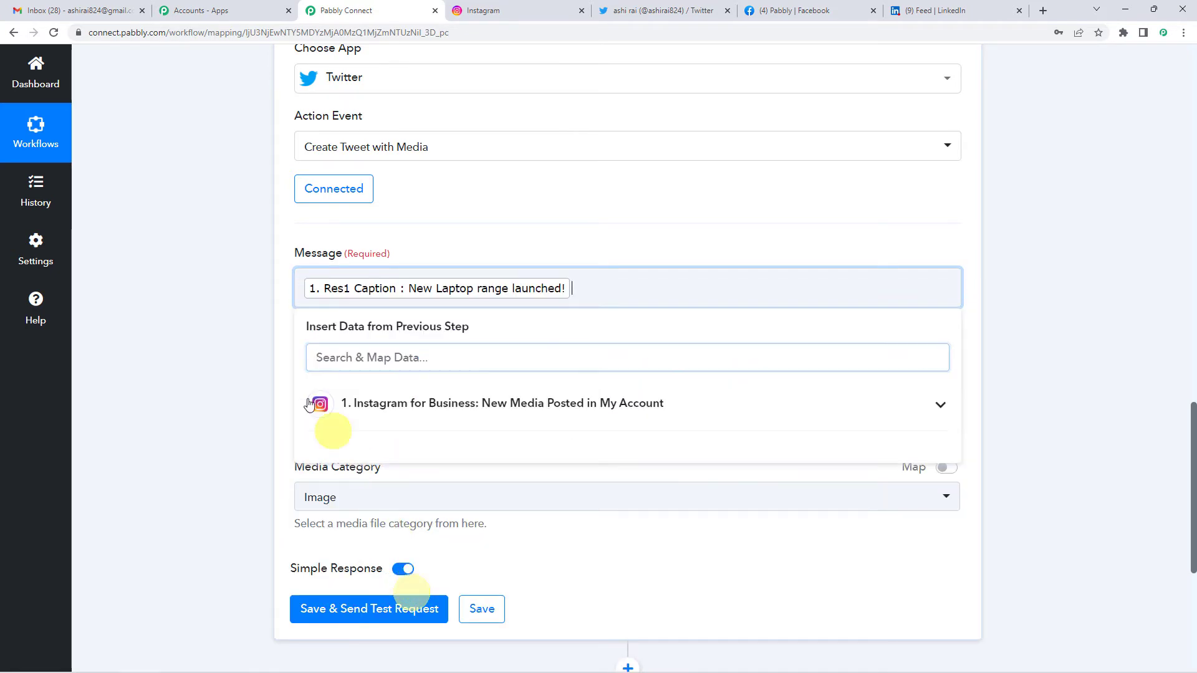
pyautogui.click(278, 329)
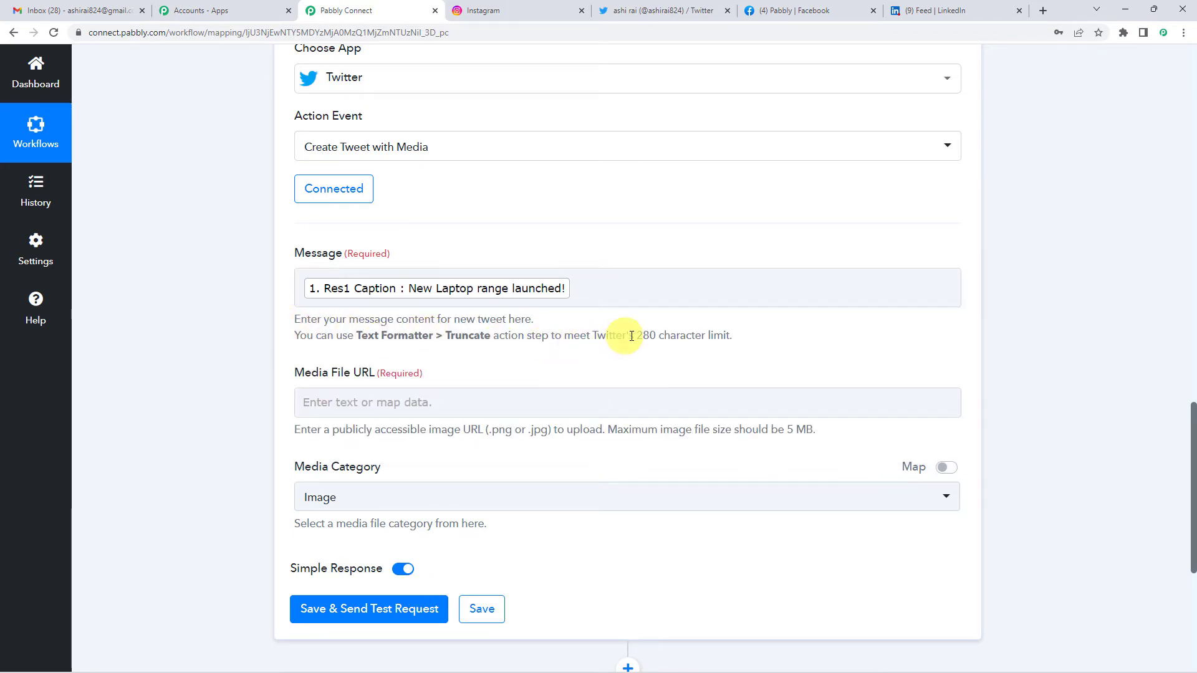
# Step: Read the Message field's guidance on Twitter's 280 character limit and the Text Formatter > Truncate action step
pyautogui.moveTo(626, 336); pyautogui.dragTo(662, 337)
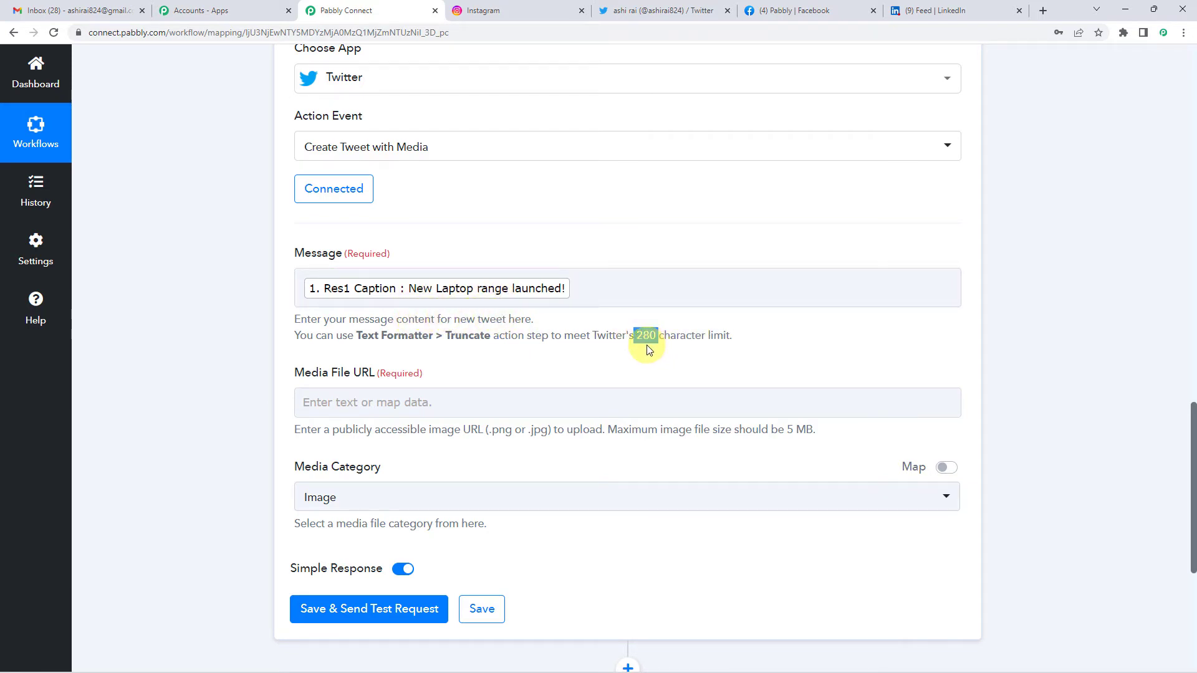
pyautogui.click(568, 341)
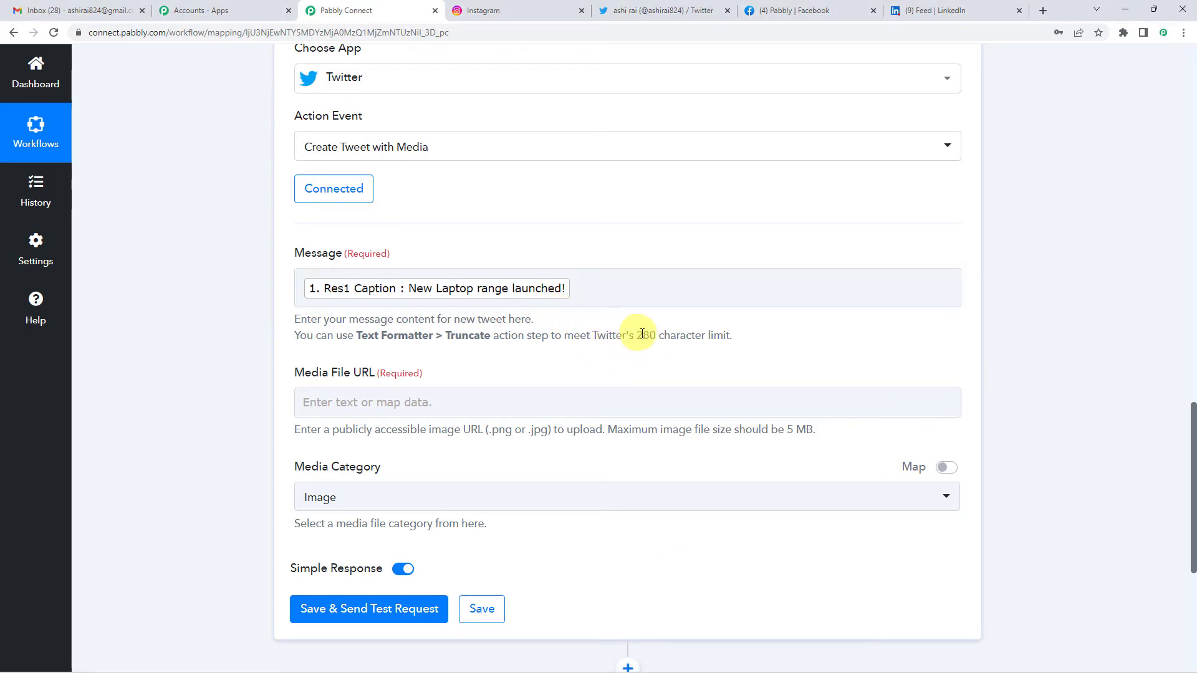
pyautogui.moveTo(642, 335); pyautogui.dragTo(684, 342)
pyautogui.click(528, 363)
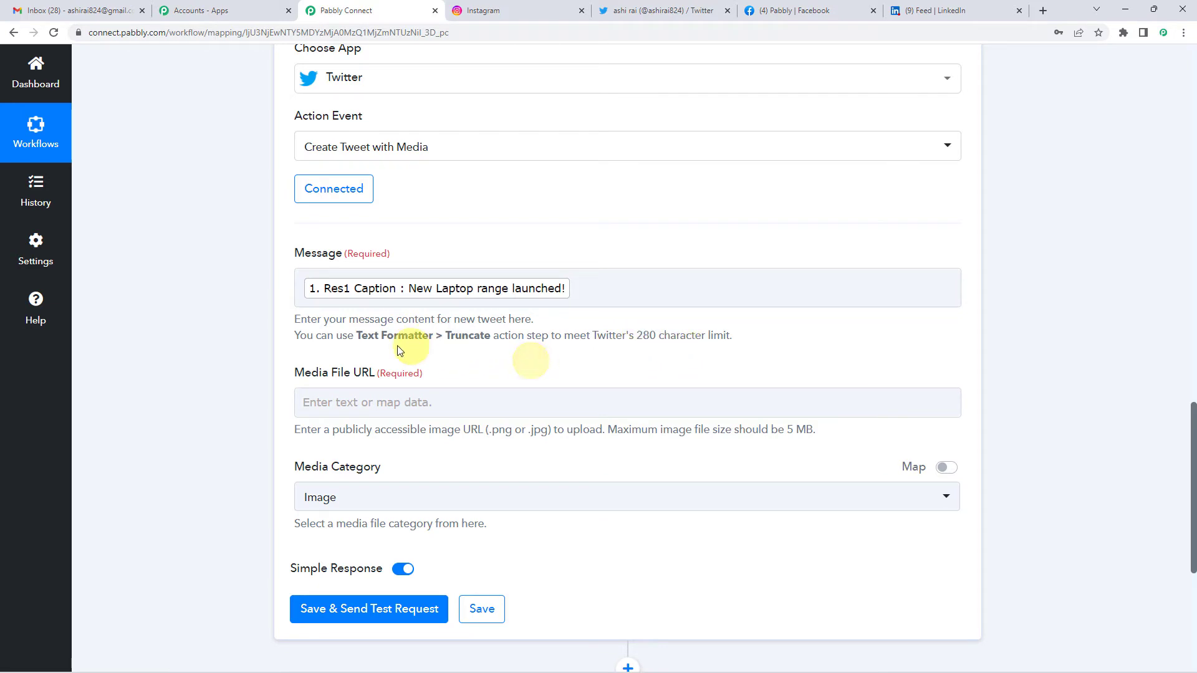
pyautogui.moveTo(374, 335); pyautogui.dragTo(492, 335)
pyautogui.click(453, 347)
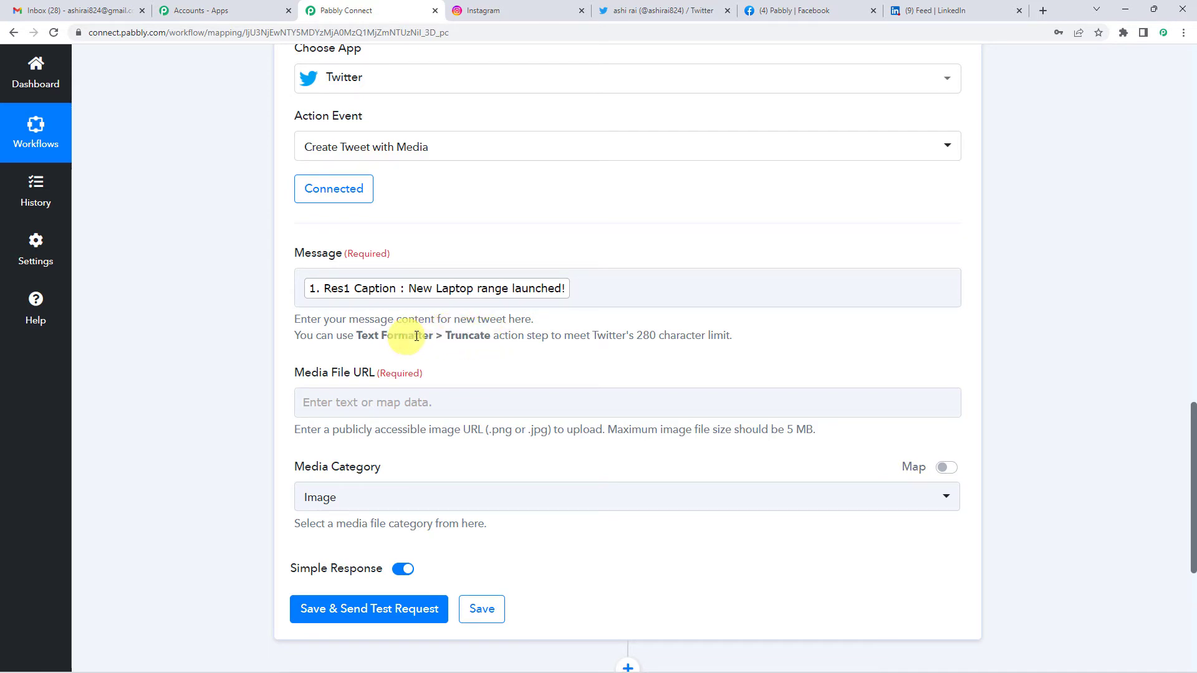
pyautogui.moveTo(409, 335); pyautogui.dragTo(522, 335)
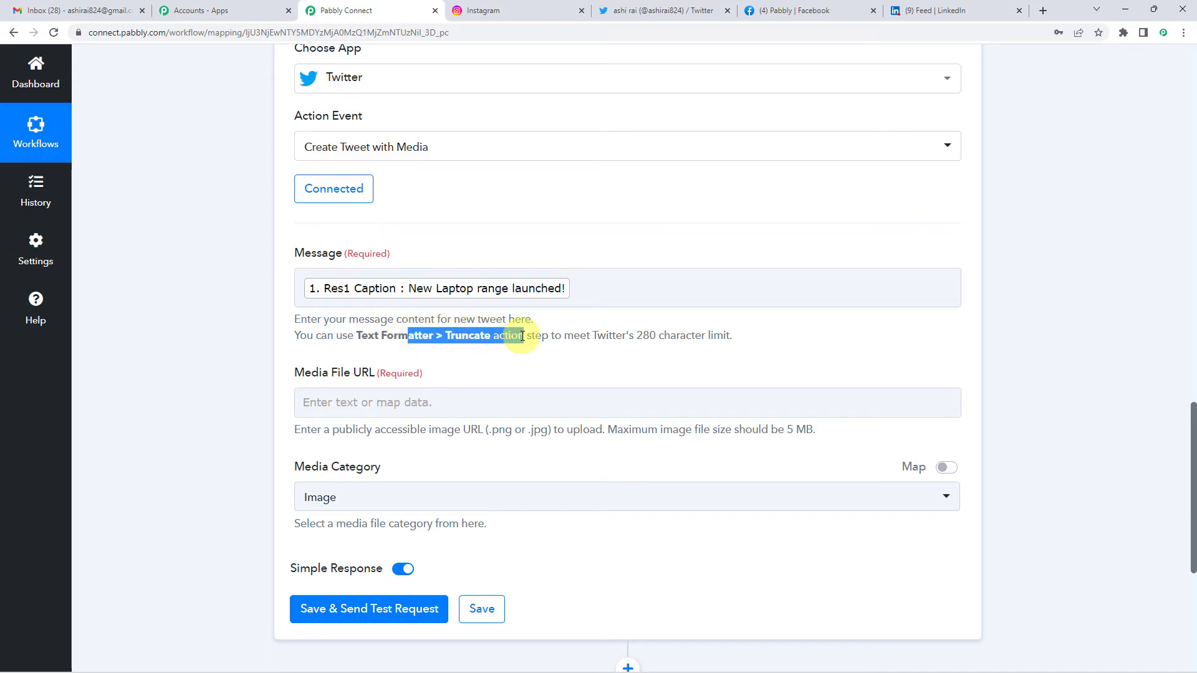
pyautogui.click(610, 337)
pyautogui.scroll(-2, 610, 337)
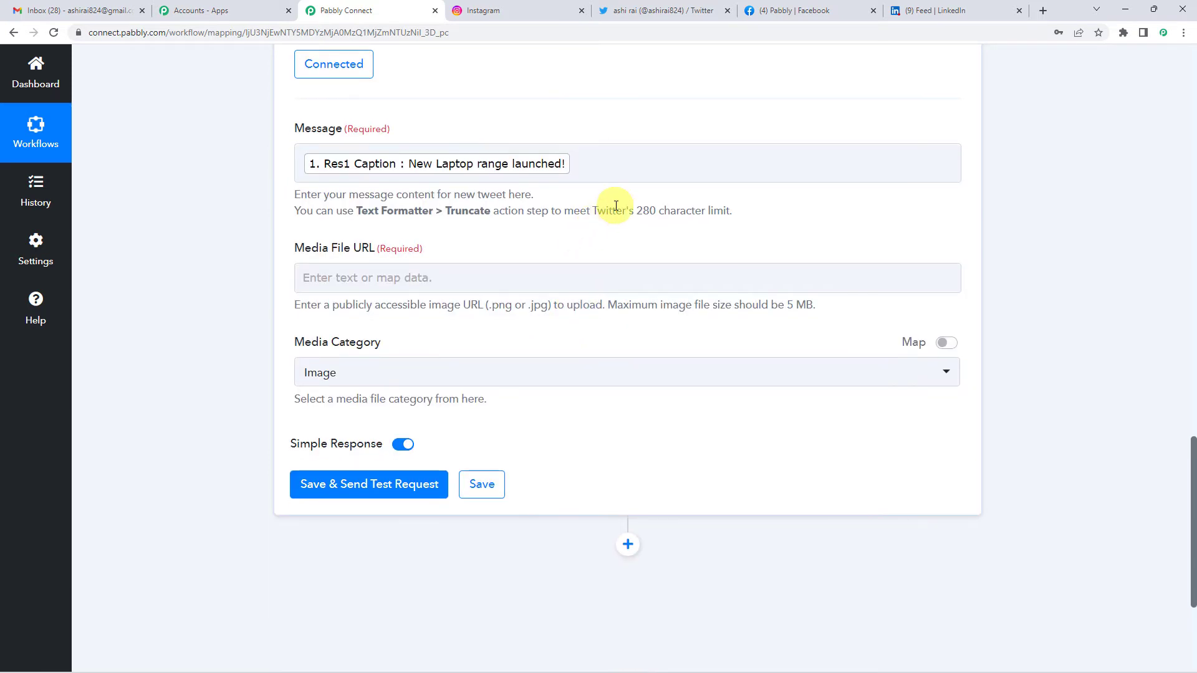
pyautogui.moveTo(616, 206); pyautogui.dragTo(738, 214)
pyautogui.click(652, 228)
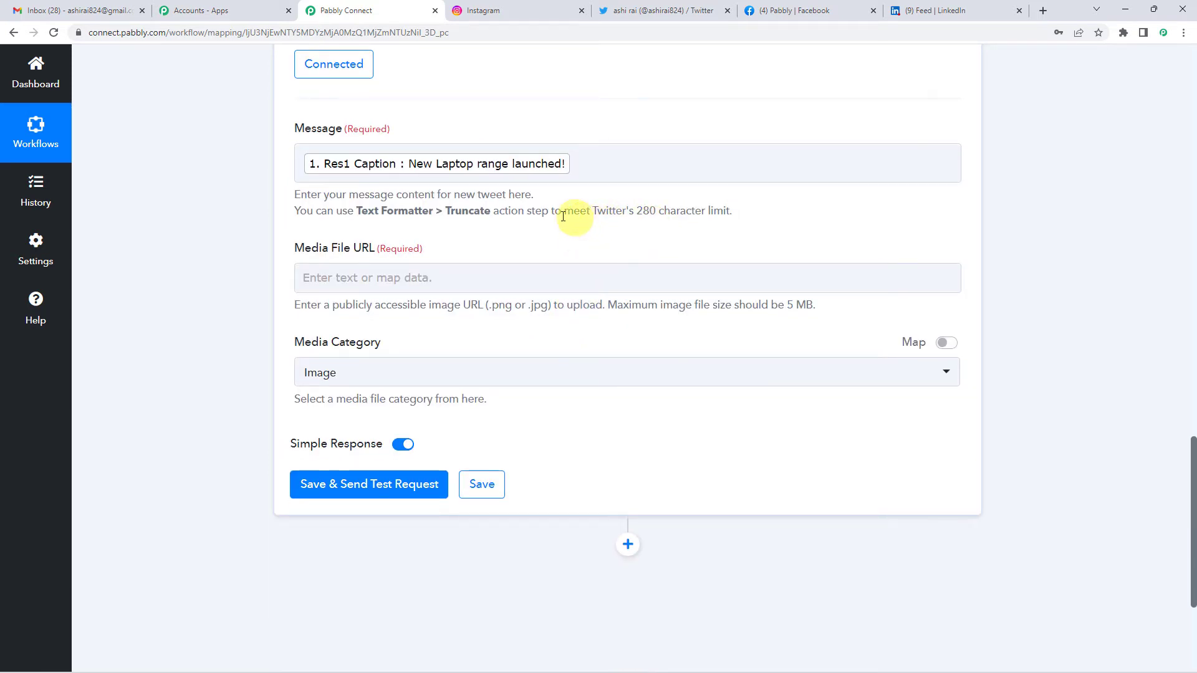
# Step: Map the Instagram trigger's Res1 Media Url into the tweet's Media File URL field
pyautogui.scroll(-1, 563, 215)
pyautogui.click(349, 219)
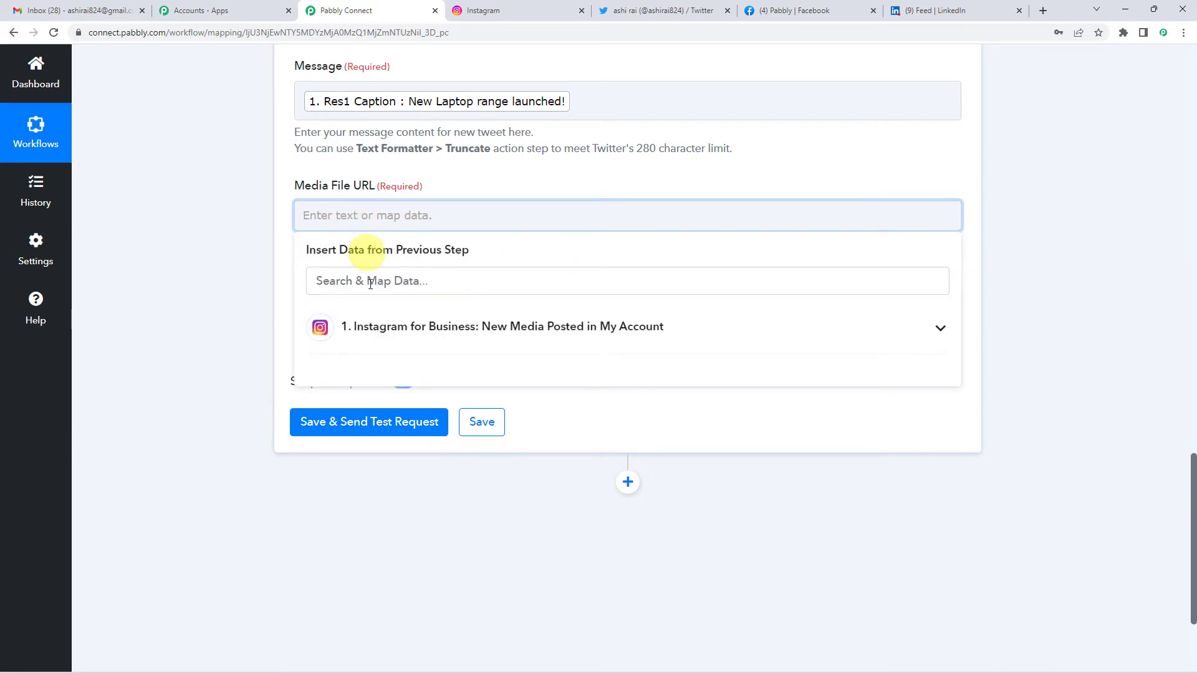
pyautogui.click(195, 288)
pyautogui.scroll(10, 195, 287)
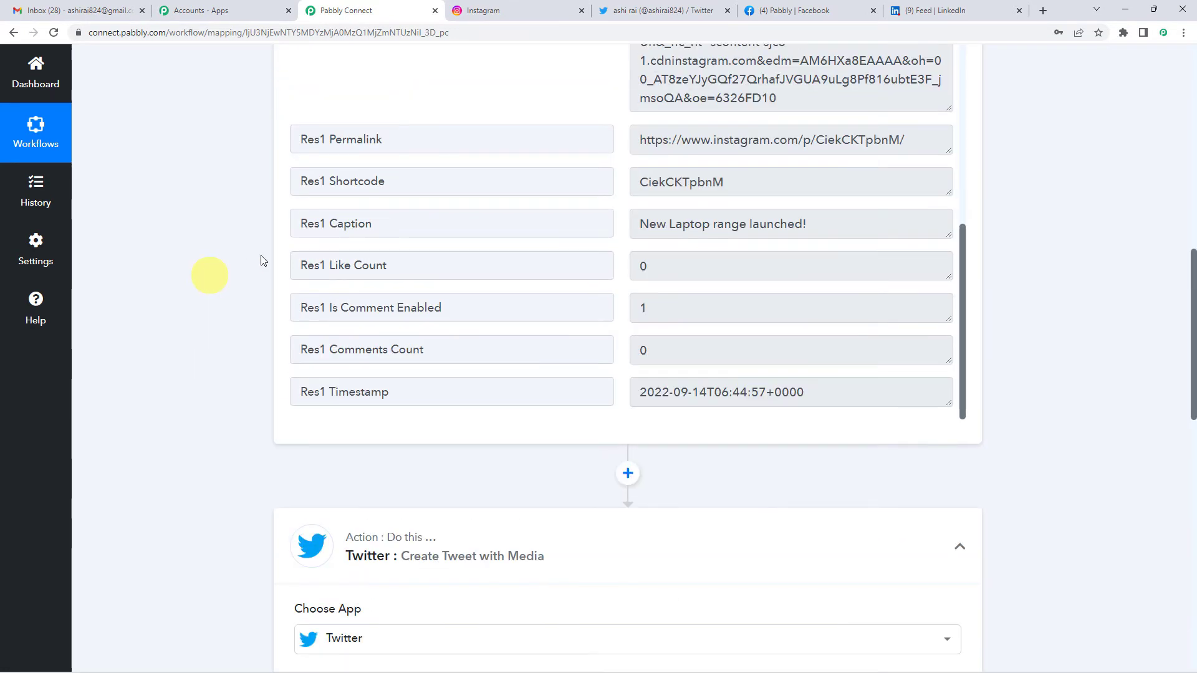
pyautogui.scroll(5, 262, 260)
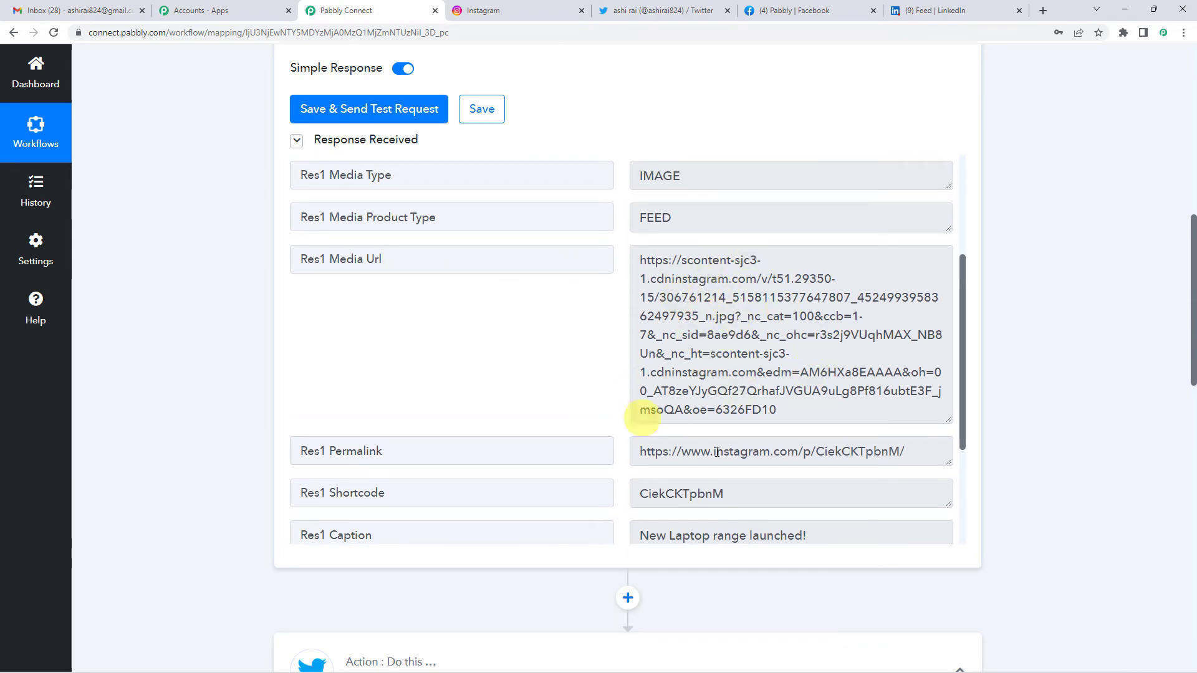
pyautogui.scroll(-15, 200, 333)
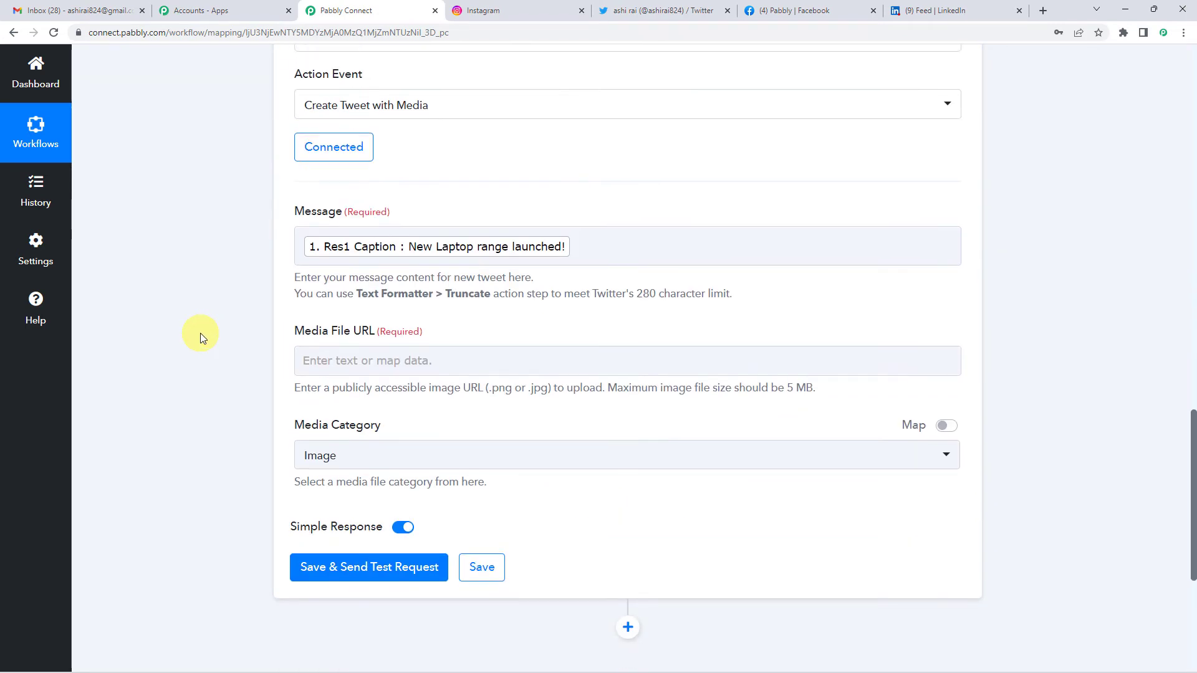
pyautogui.click(349, 218)
pyautogui.click(437, 328)
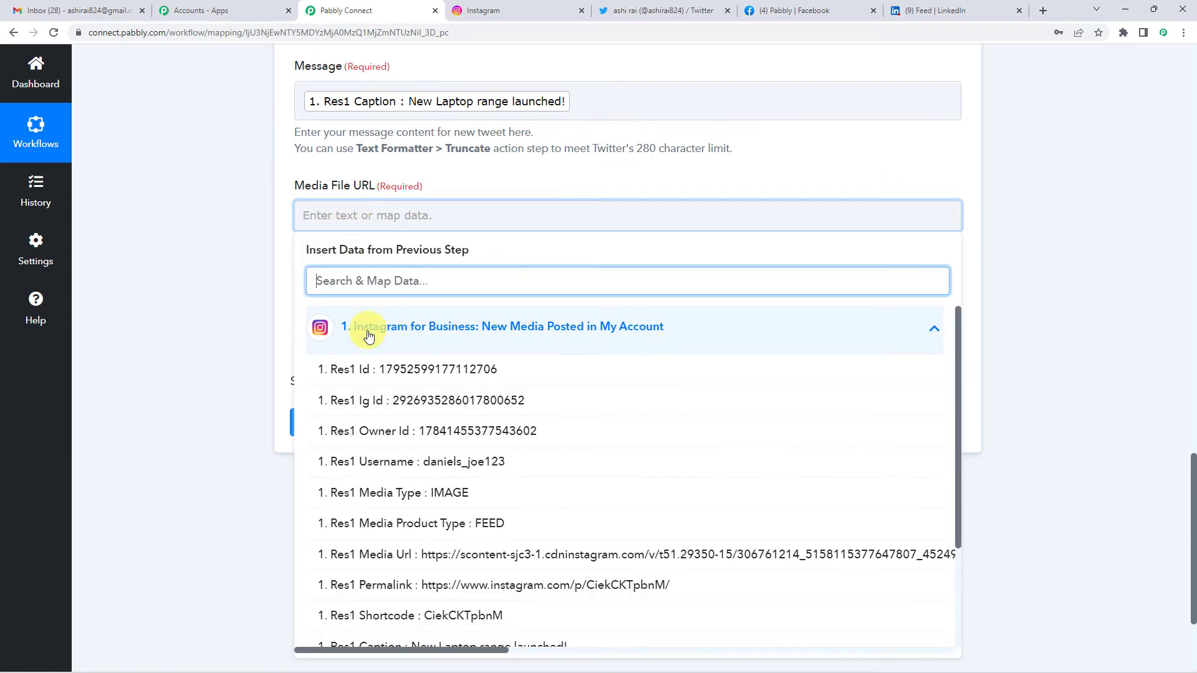
pyautogui.scroll(-2, 492, 386)
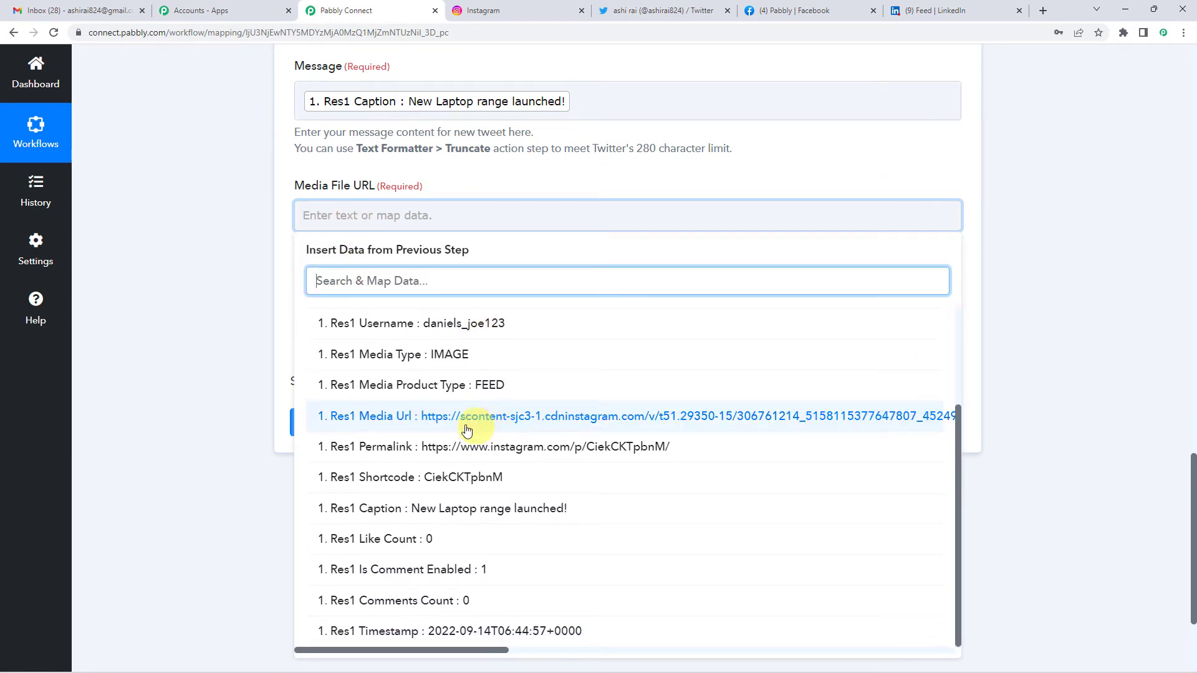
pyautogui.click(493, 416)
pyautogui.click(214, 328)
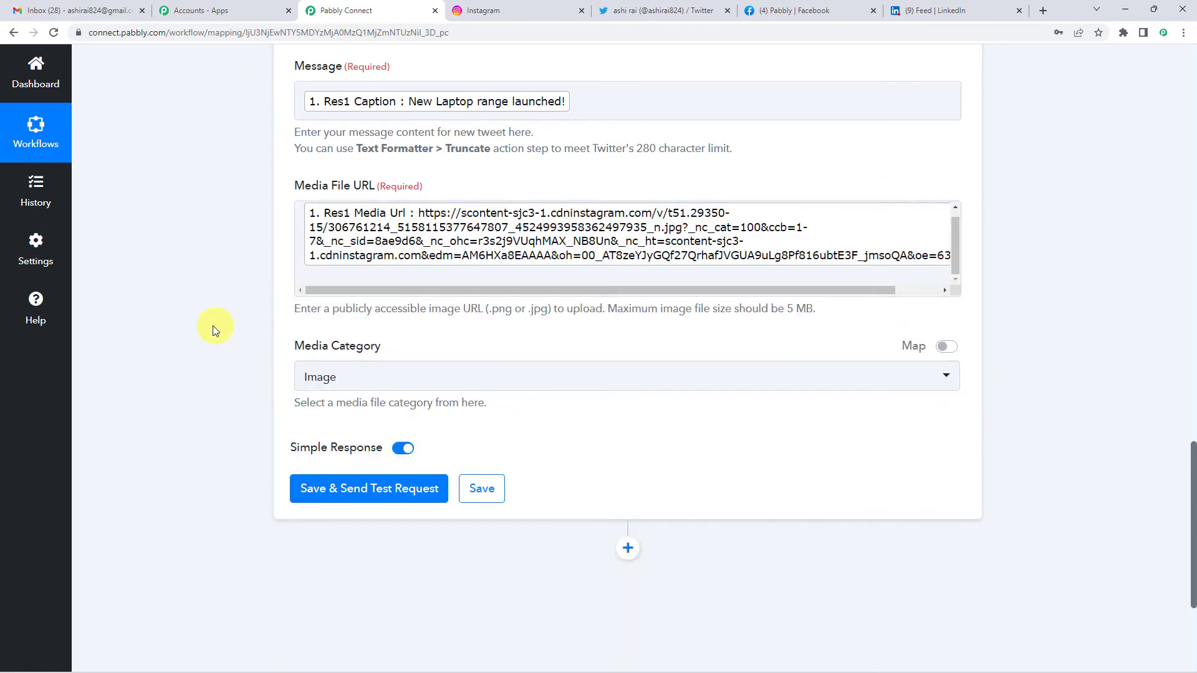
# Step: Set the tweet's Media Category to Image, then save the Twitter action and send a test request
pyautogui.click(341, 379)
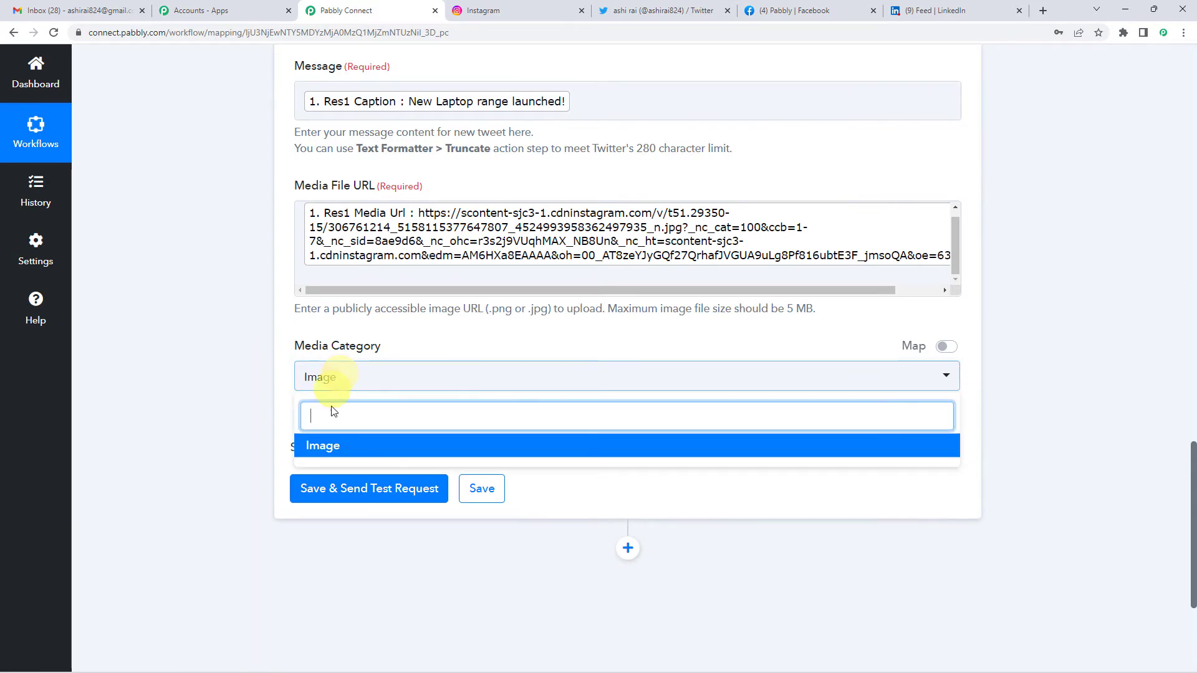
pyautogui.click(320, 445)
pyautogui.scroll(3, 205, 364)
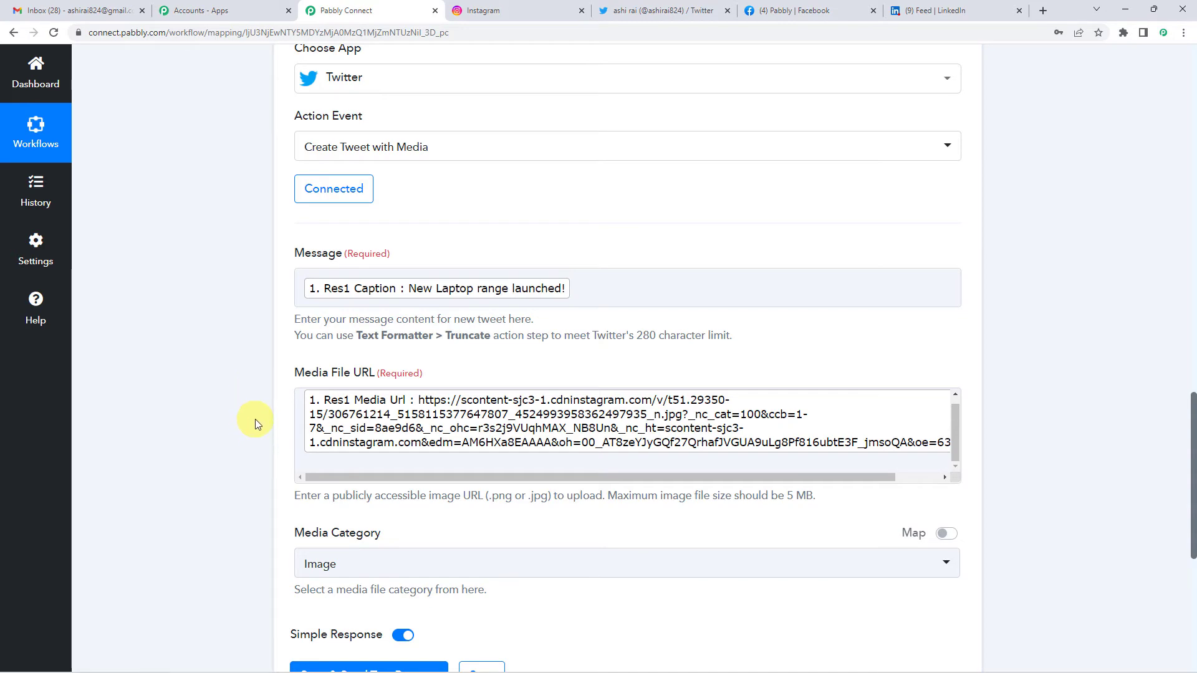
pyautogui.scroll(15, 255, 418)
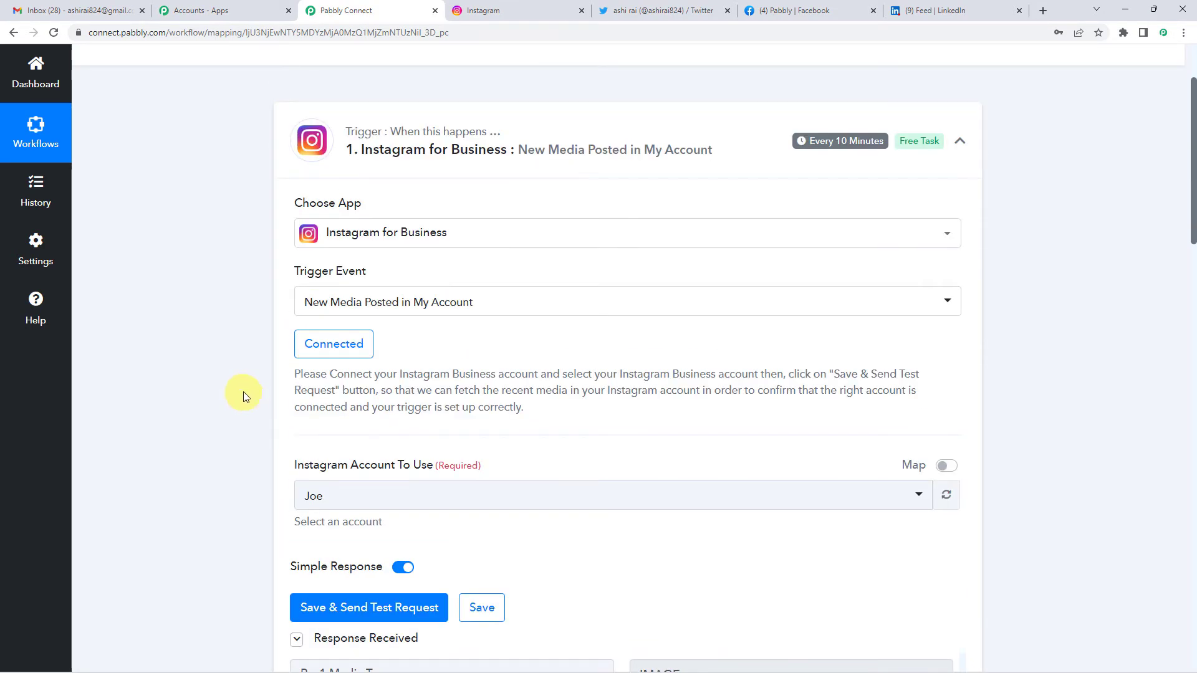
pyautogui.scroll(-18, 241, 413)
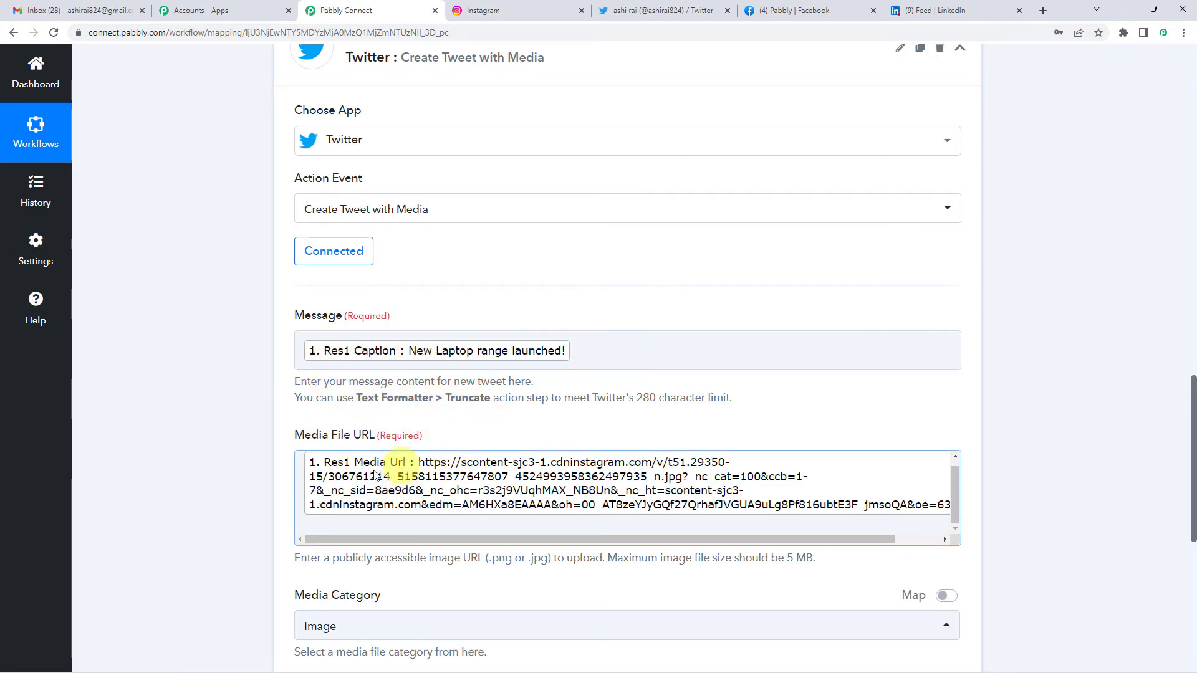
pyautogui.scroll(-3, 298, 454)
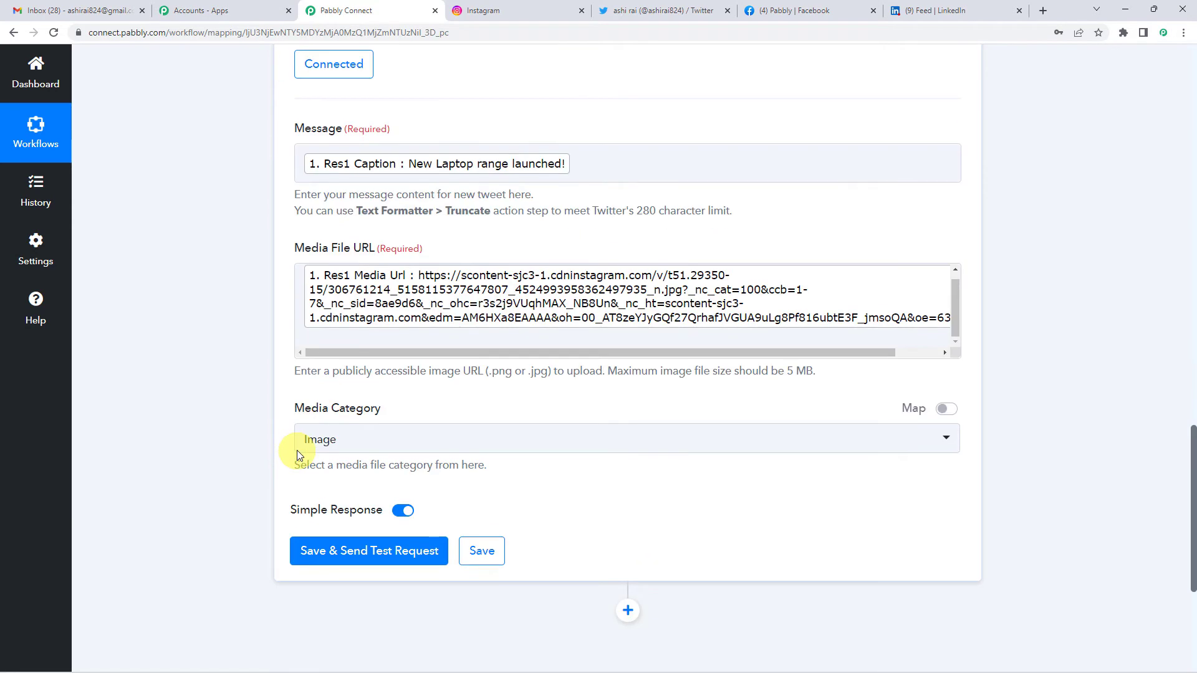
pyautogui.scroll(-1, 276, 330)
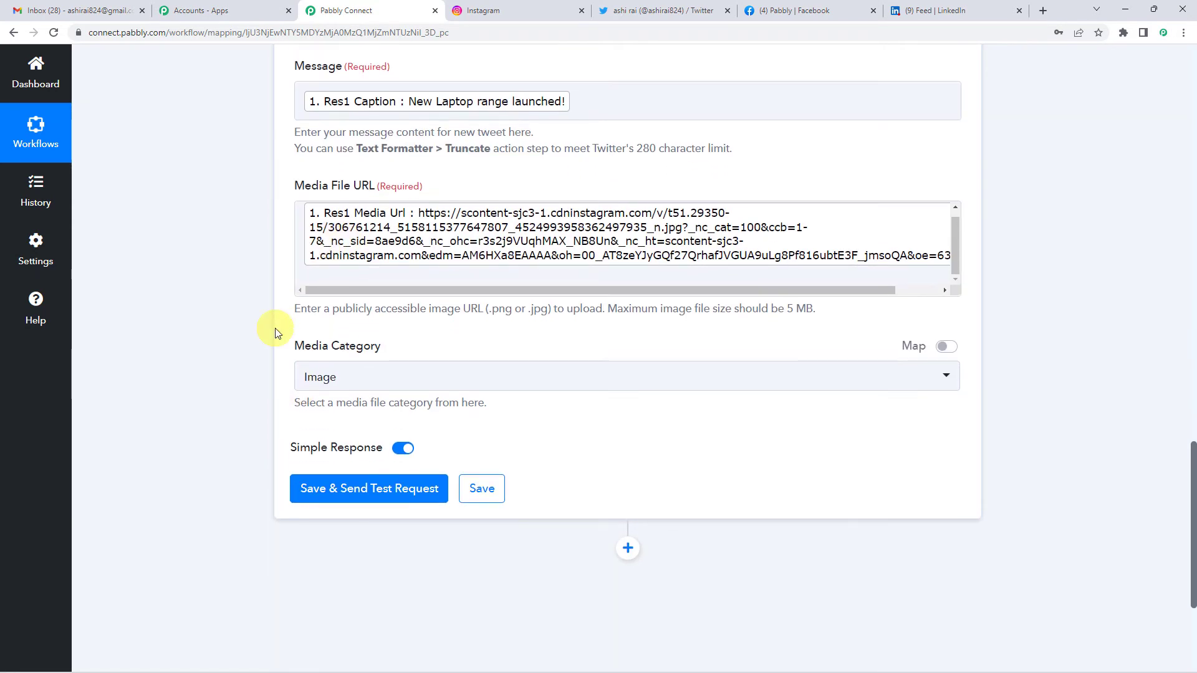
pyautogui.click(349, 492)
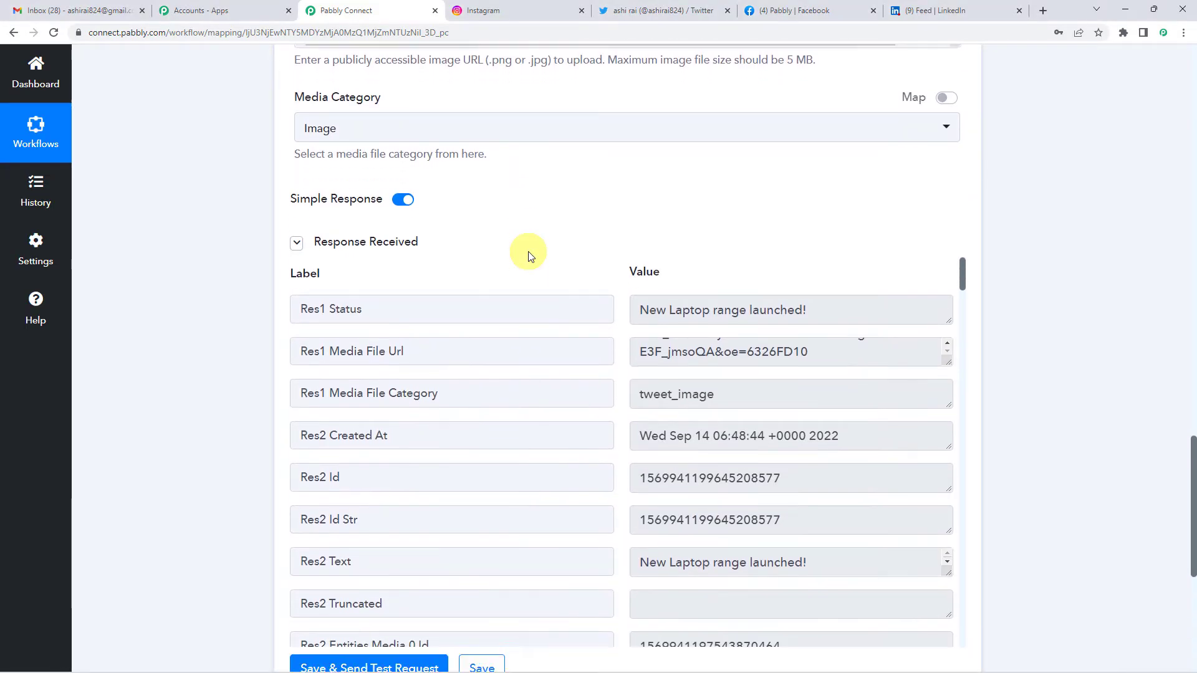
# Step: Examine the Twitter test response's status text and enlarge its Res1 Media File Url value to read it
pyautogui.scroll(-2, 559, 194)
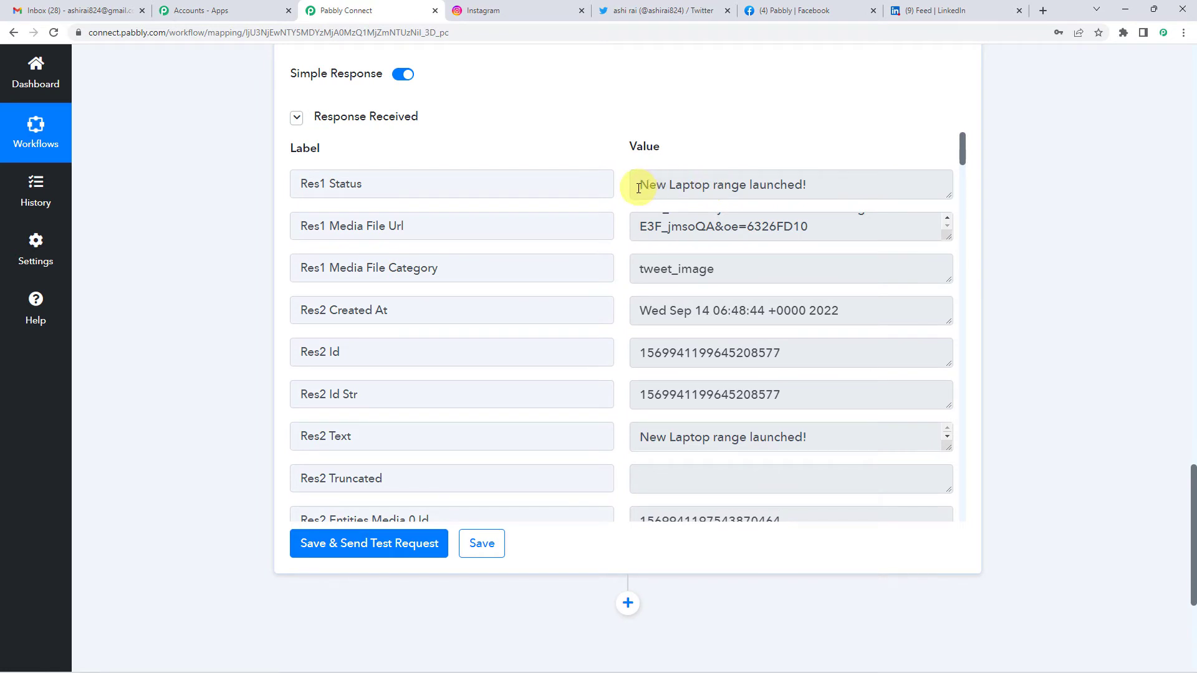
pyautogui.moveTo(639, 188); pyautogui.dragTo(899, 187)
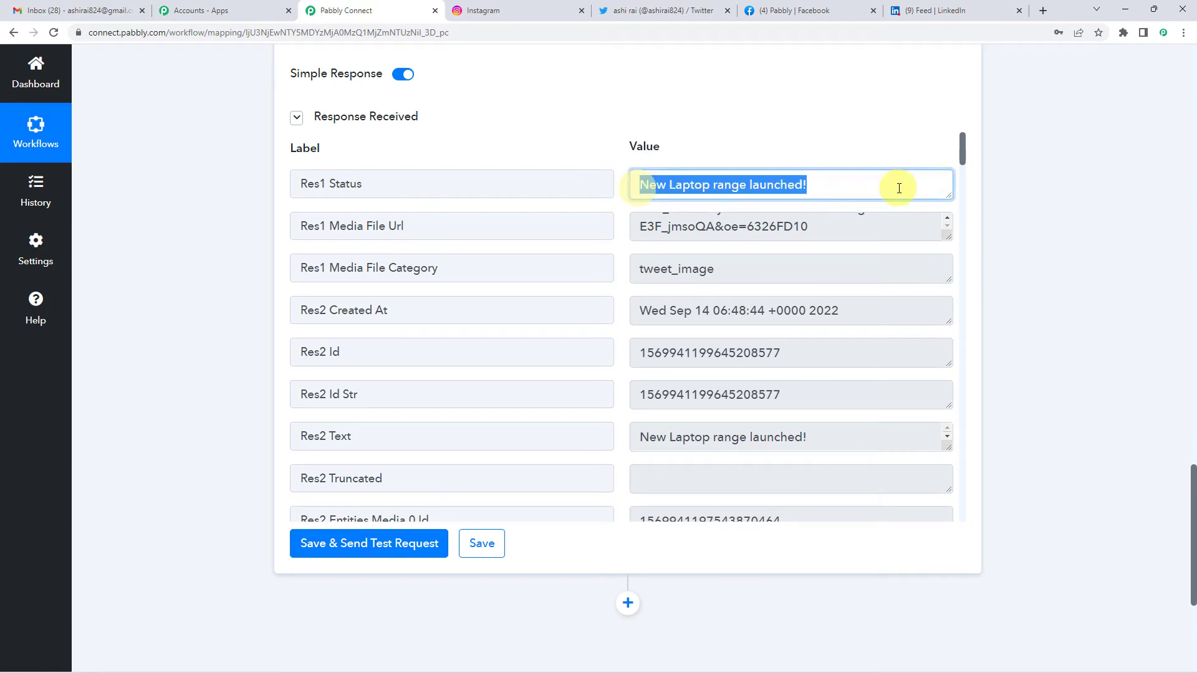
pyautogui.click(945, 234)
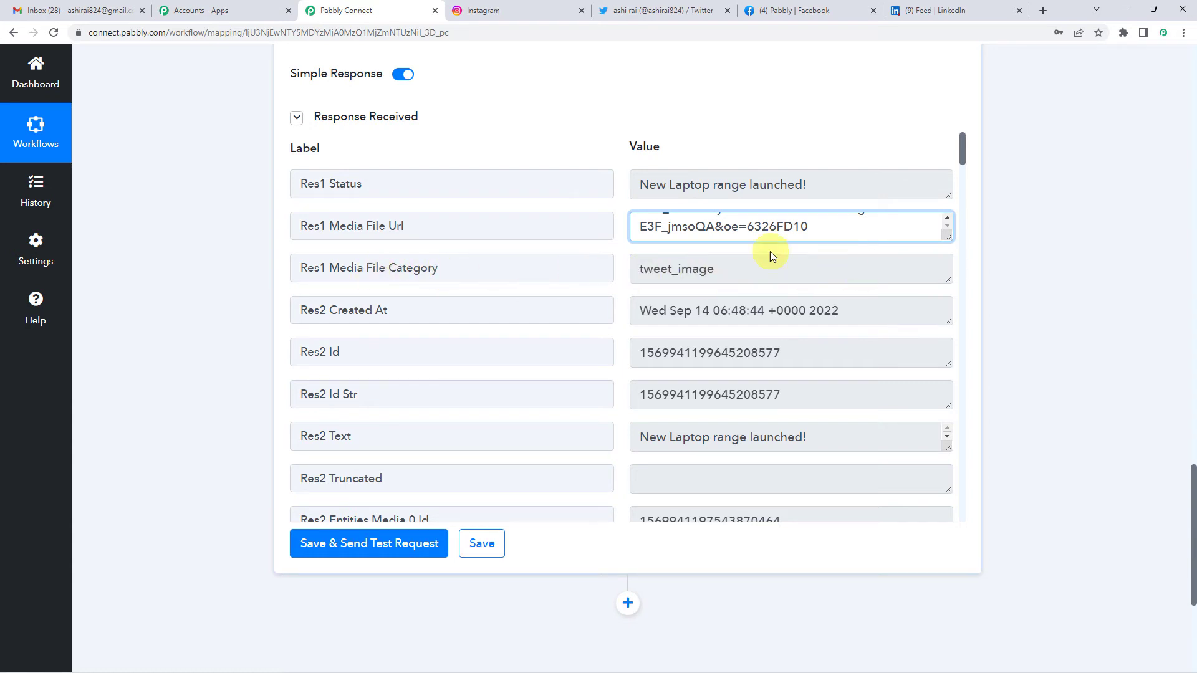
pyautogui.moveTo(944, 237); pyautogui.dragTo(945, 344)
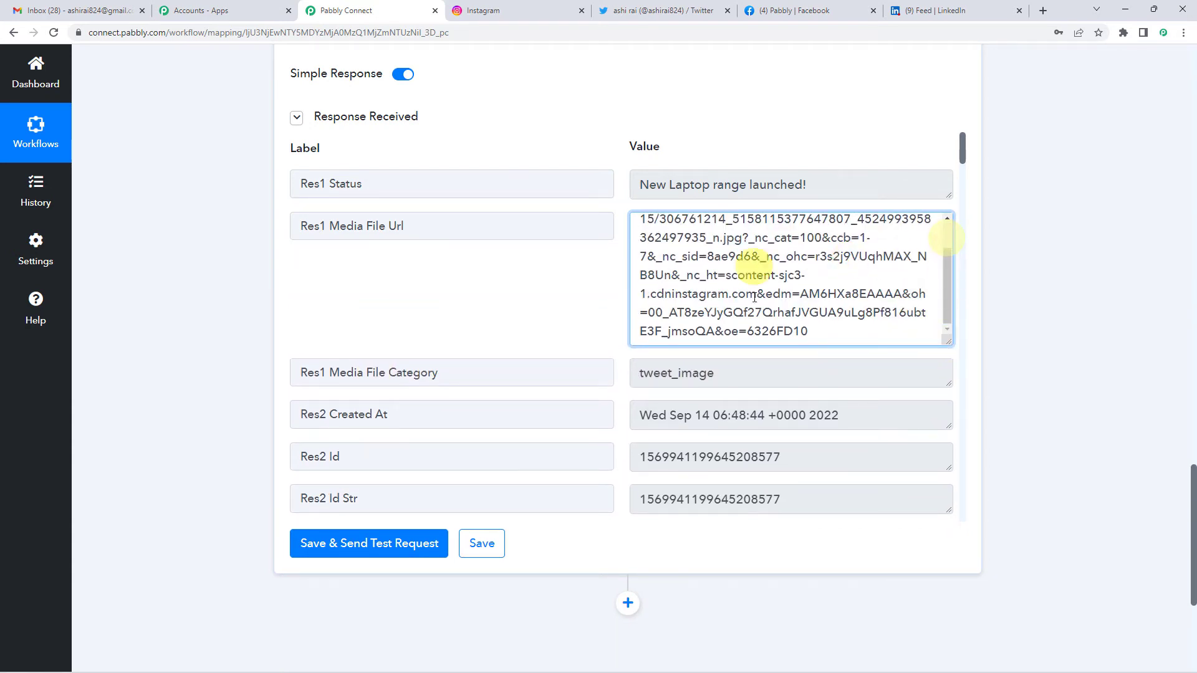
pyautogui.scroll(2, 203, 253)
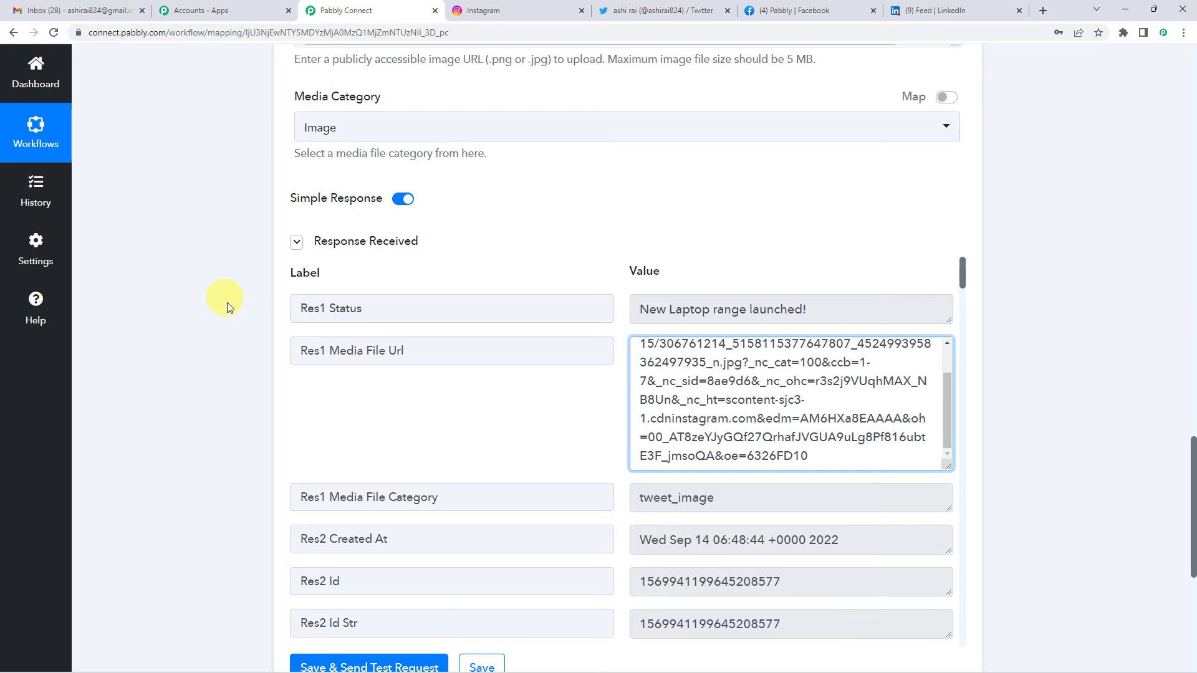
pyautogui.scroll(3, 227, 301)
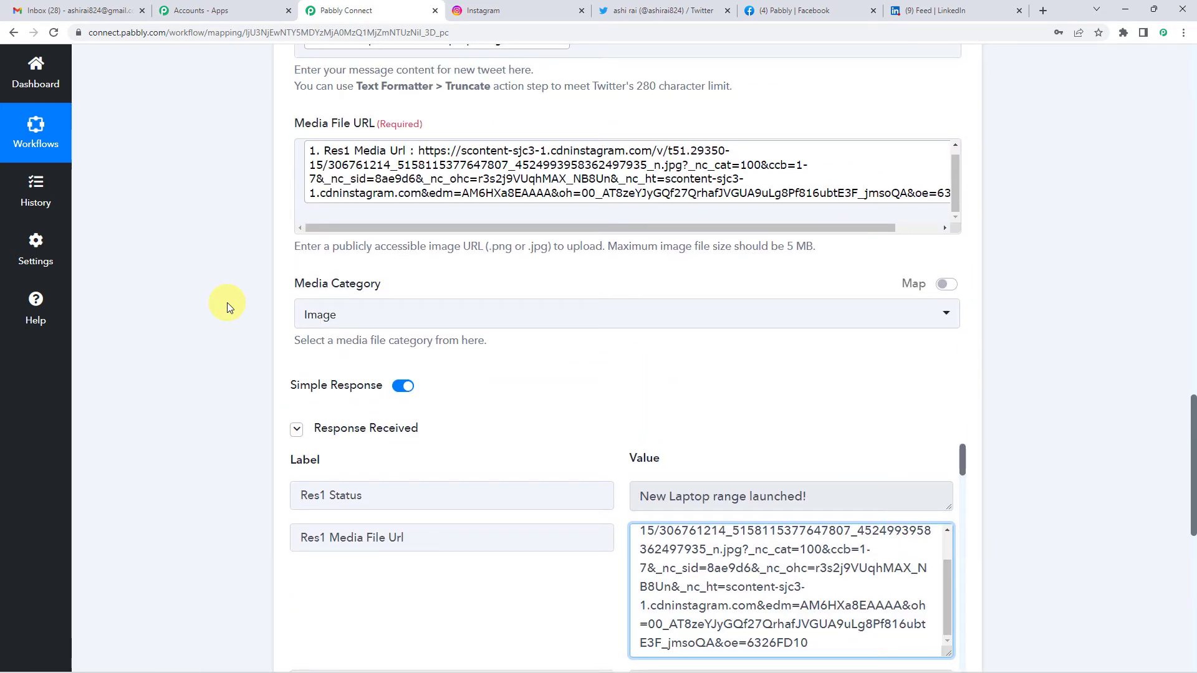
# Step: Switch to the Twitter profile, check the newest tweet's text and image, and return to the Pabbly Connect workflow
pyautogui.click(651, 5)
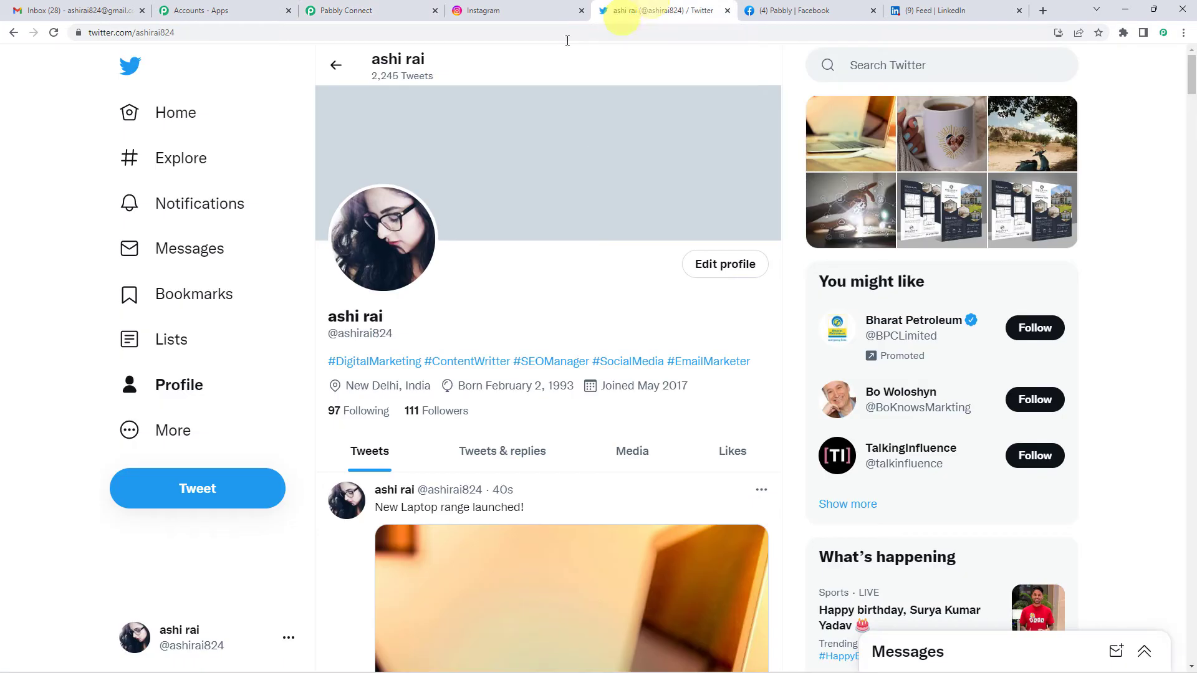
pyautogui.scroll(-5, 514, 219)
pyautogui.scroll(2, 511, 219)
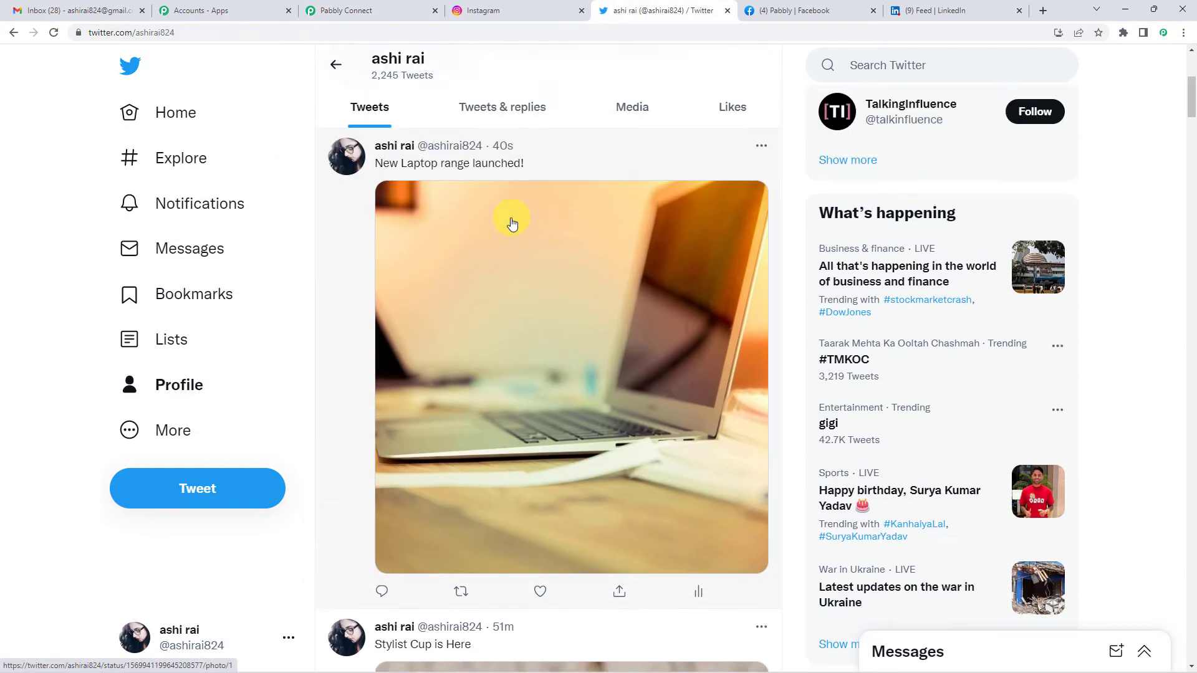
pyautogui.scroll(-1, 411, 259)
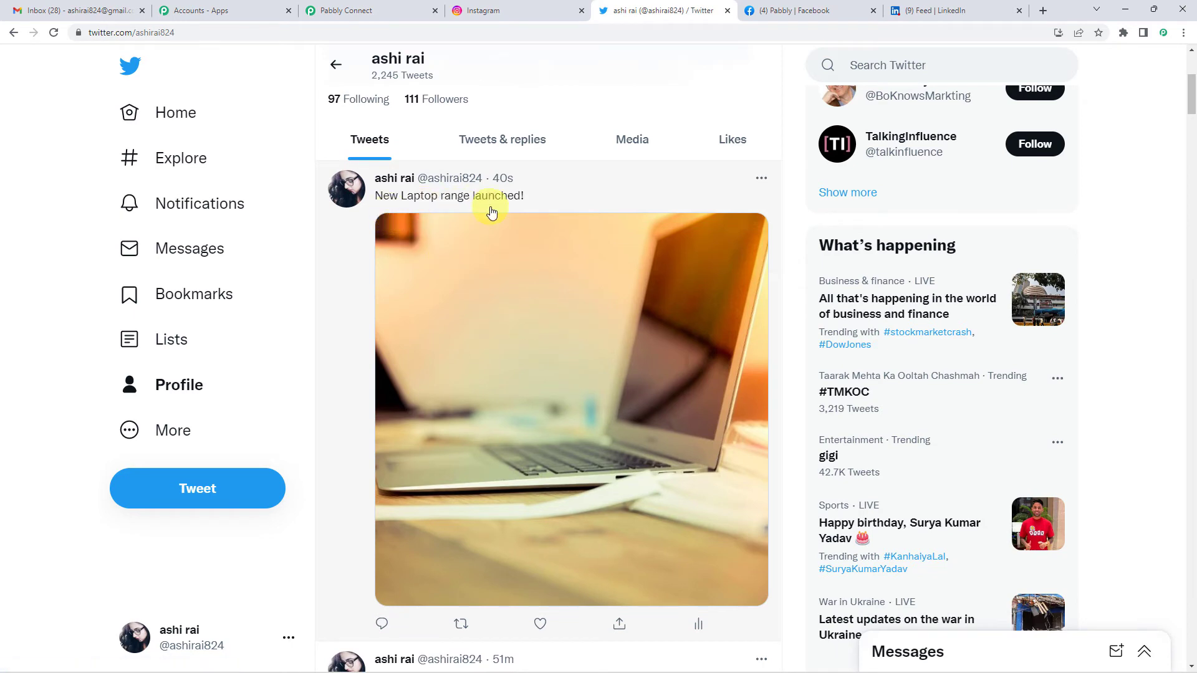
pyautogui.click(375, 10)
pyautogui.scroll(7, 206, 352)
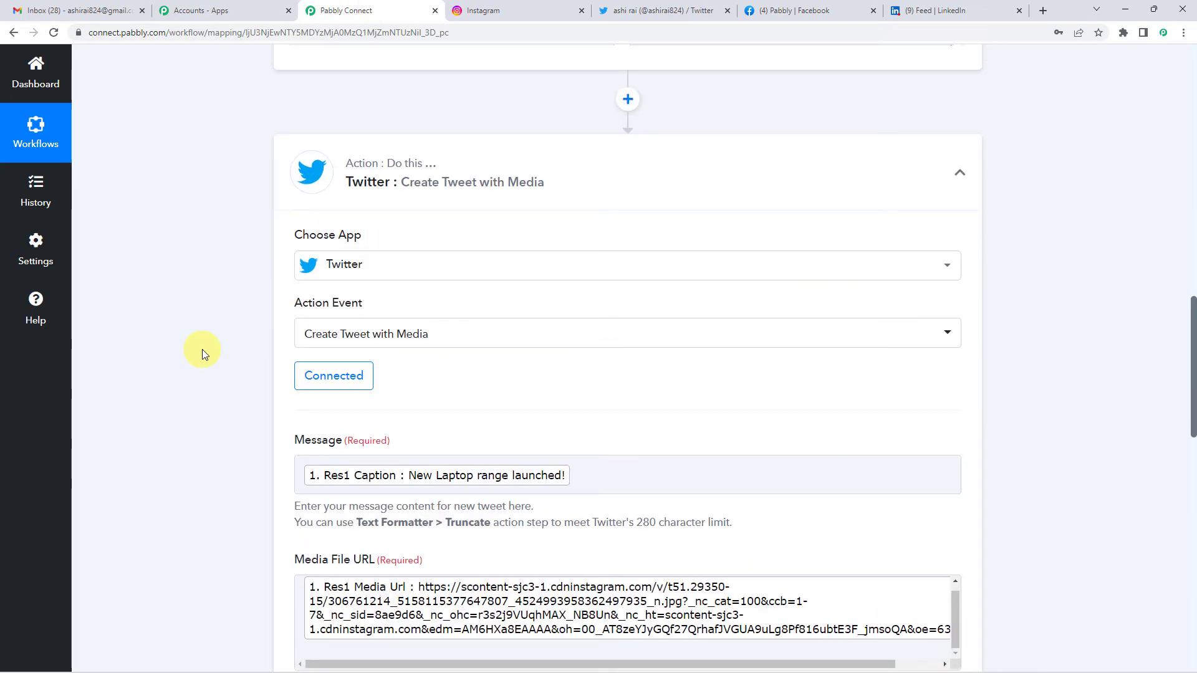
# Step: Add a new action after the Twitter step and choose Facebook Pages as its app
pyautogui.scroll(-6, 202, 354)
pyautogui.scroll(-8, 202, 349)
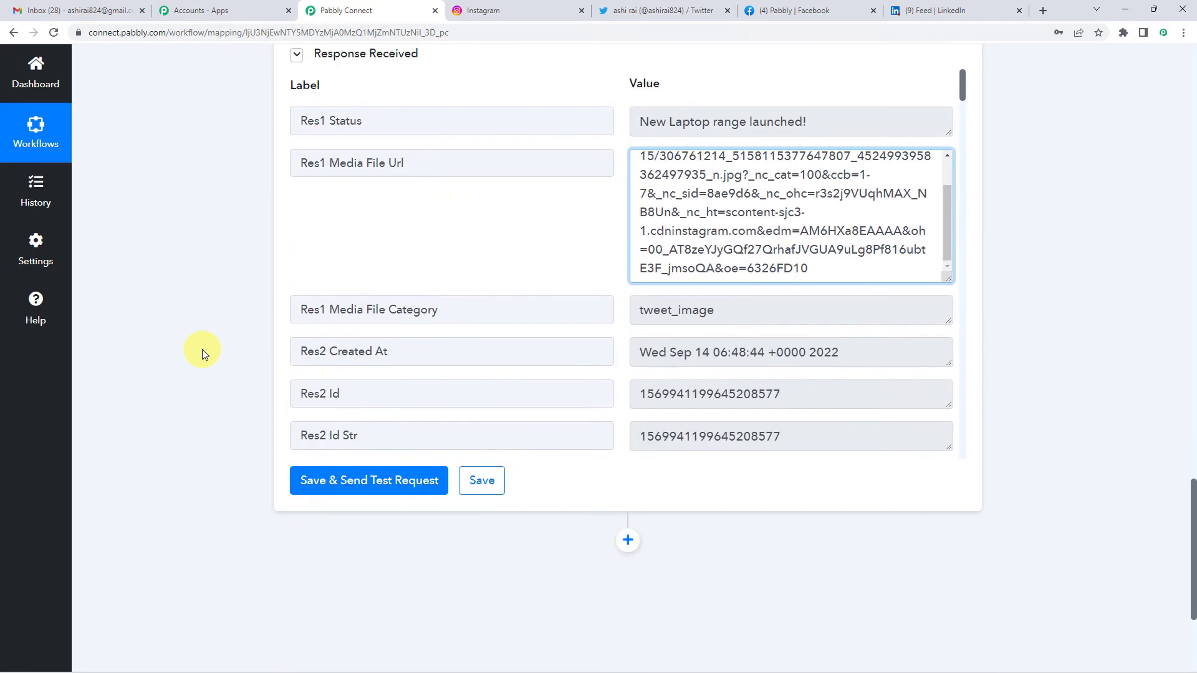
pyautogui.click(628, 313)
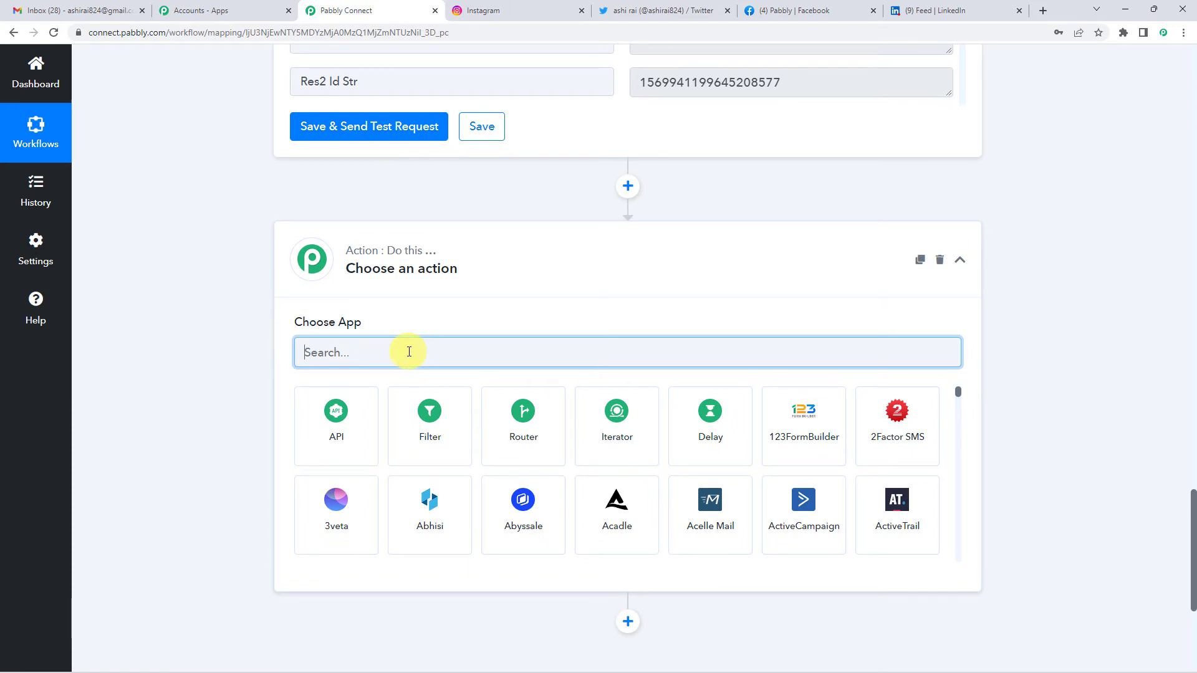
pyautogui.write('faceb')
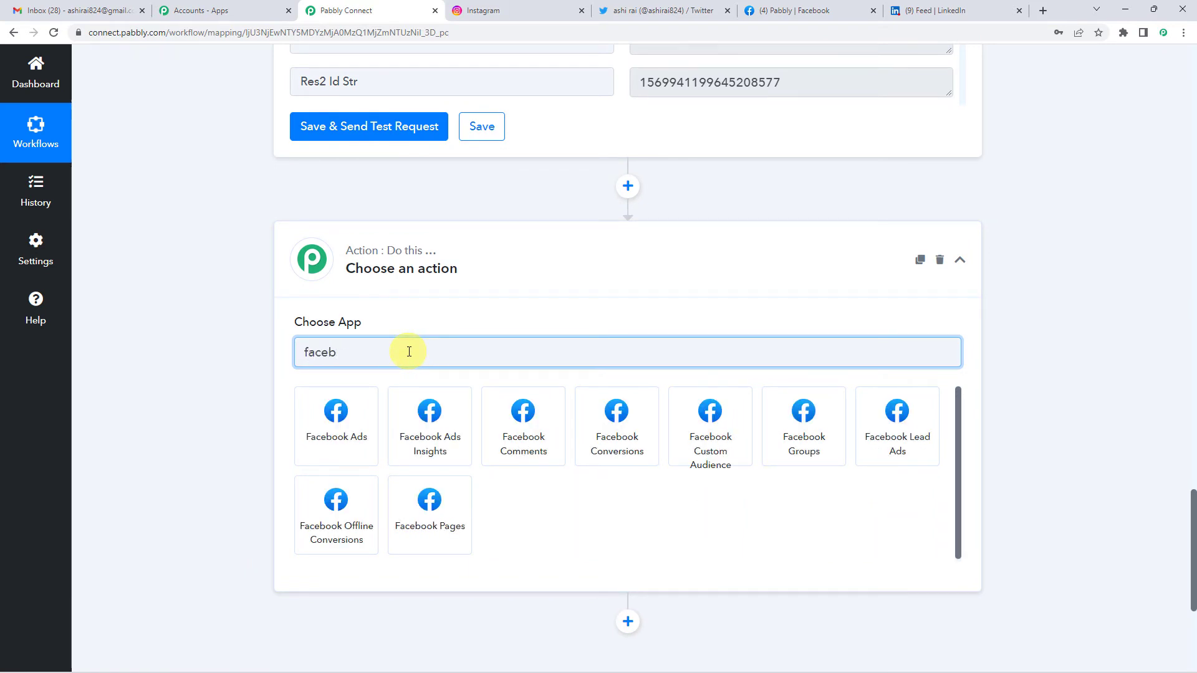
pyautogui.click(421, 537)
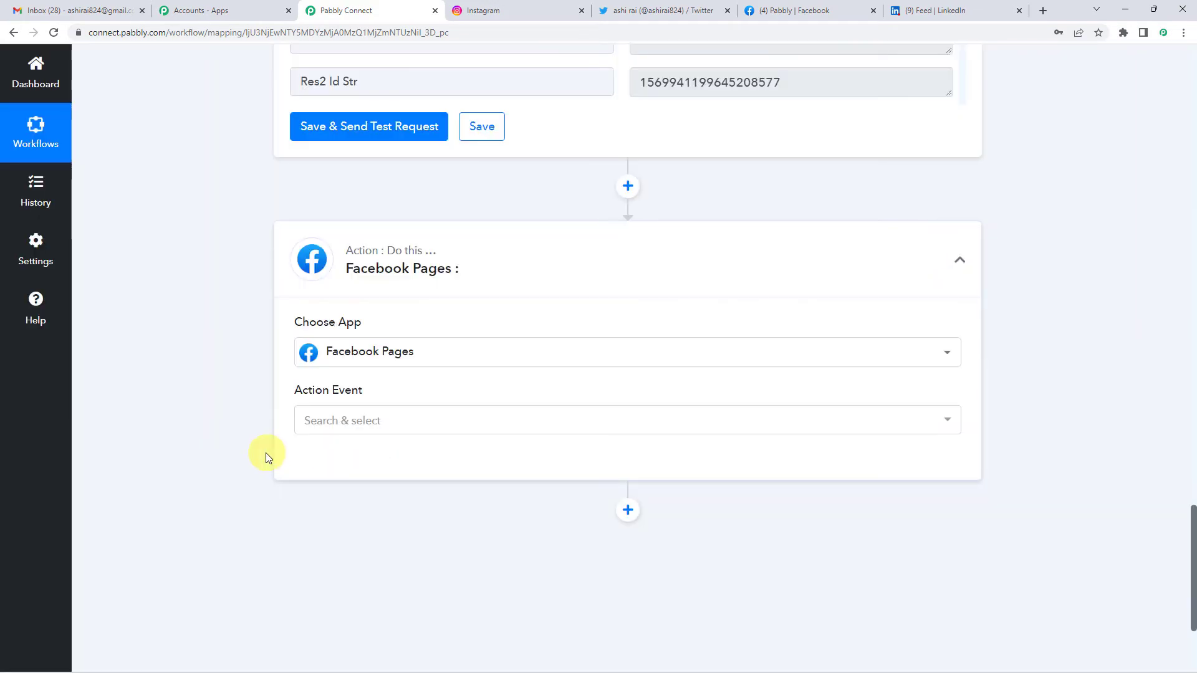
# Step: Set the Facebook Pages action event to Create Page Photo
pyautogui.scroll(10, 262, 449)
pyautogui.scroll(15, 261, 447)
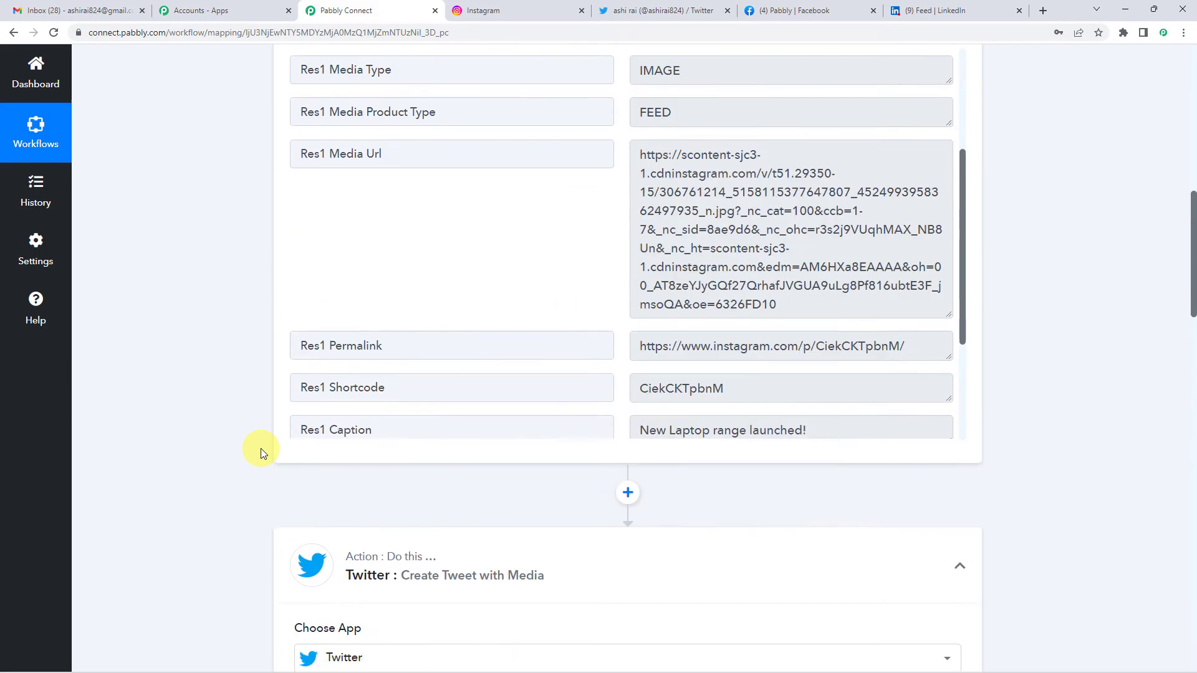
pyautogui.scroll(-15, 224, 302)
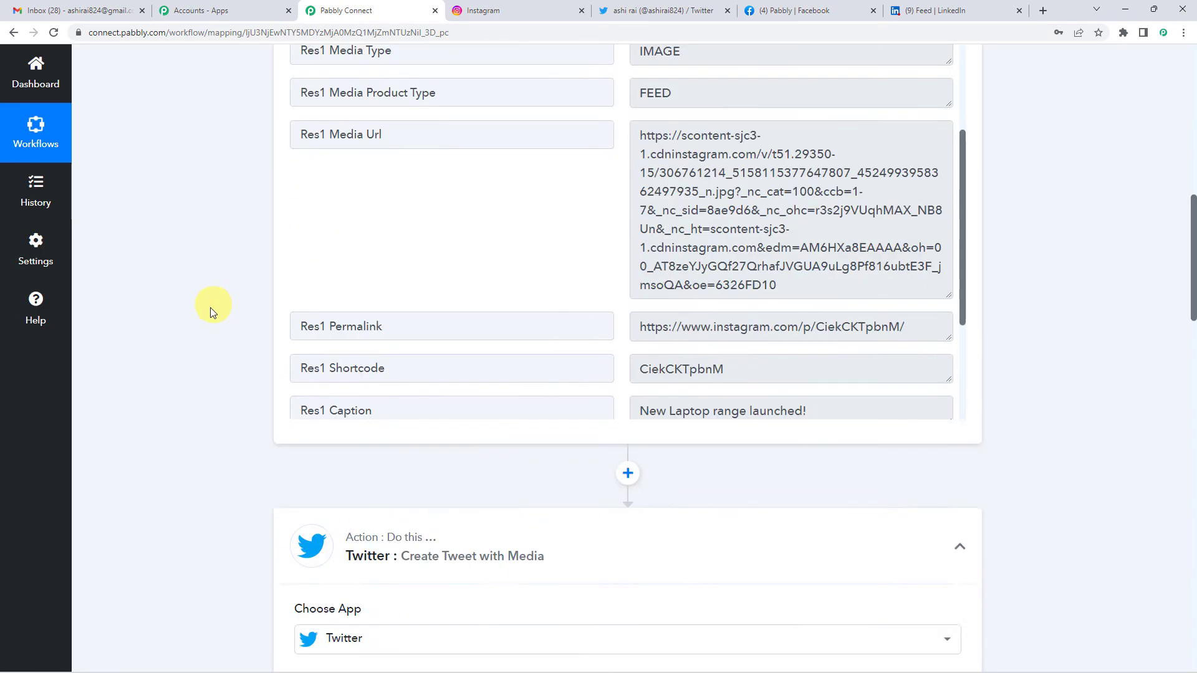
pyautogui.scroll(-15, 393, 223)
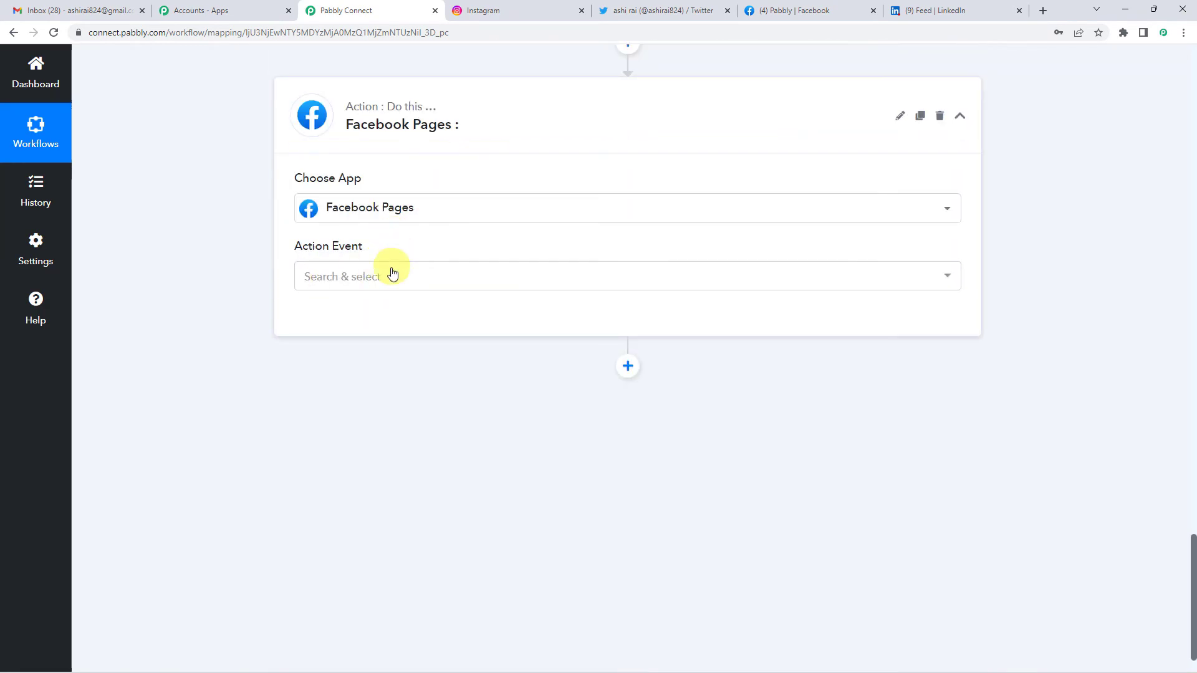
pyautogui.click(393, 278)
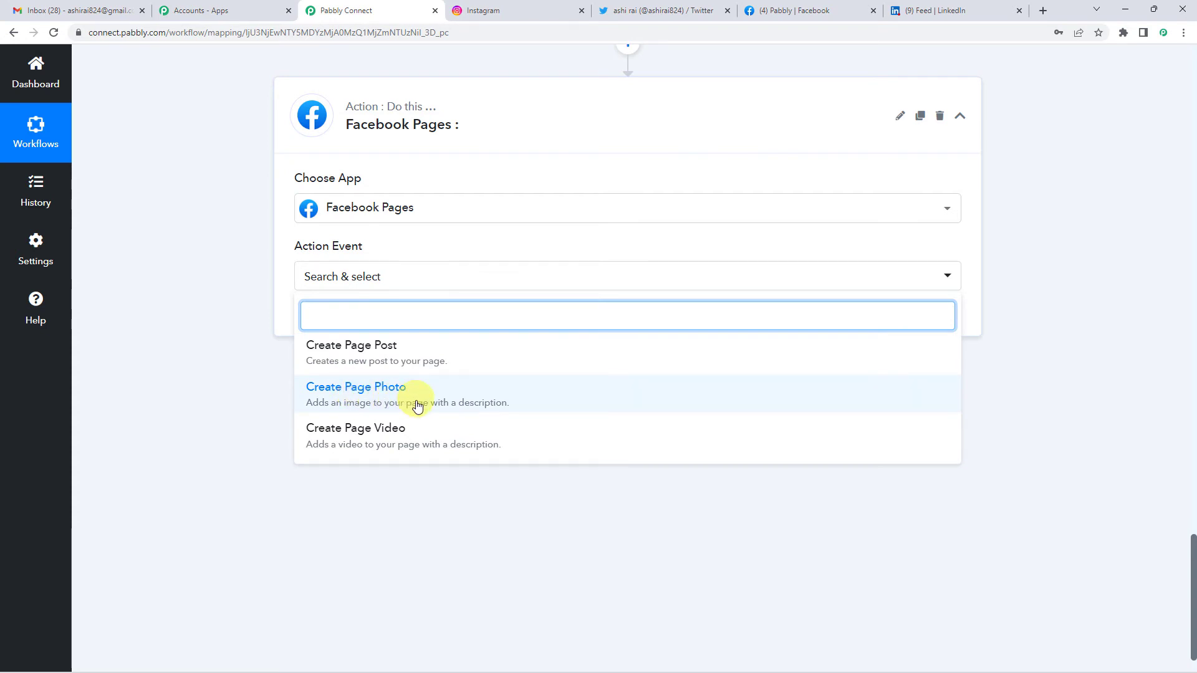
pyautogui.click(451, 405)
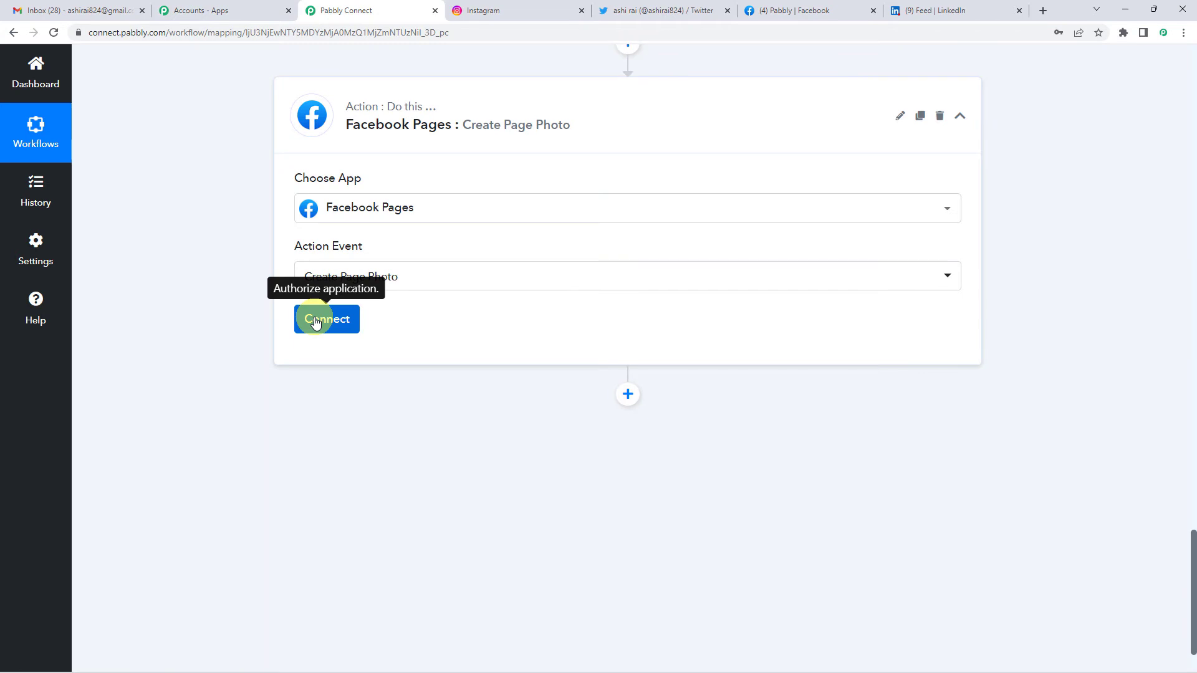
# Step: Connect Facebook Pages to the action through a new connection and complete the authorization
pyautogui.click(315, 321)
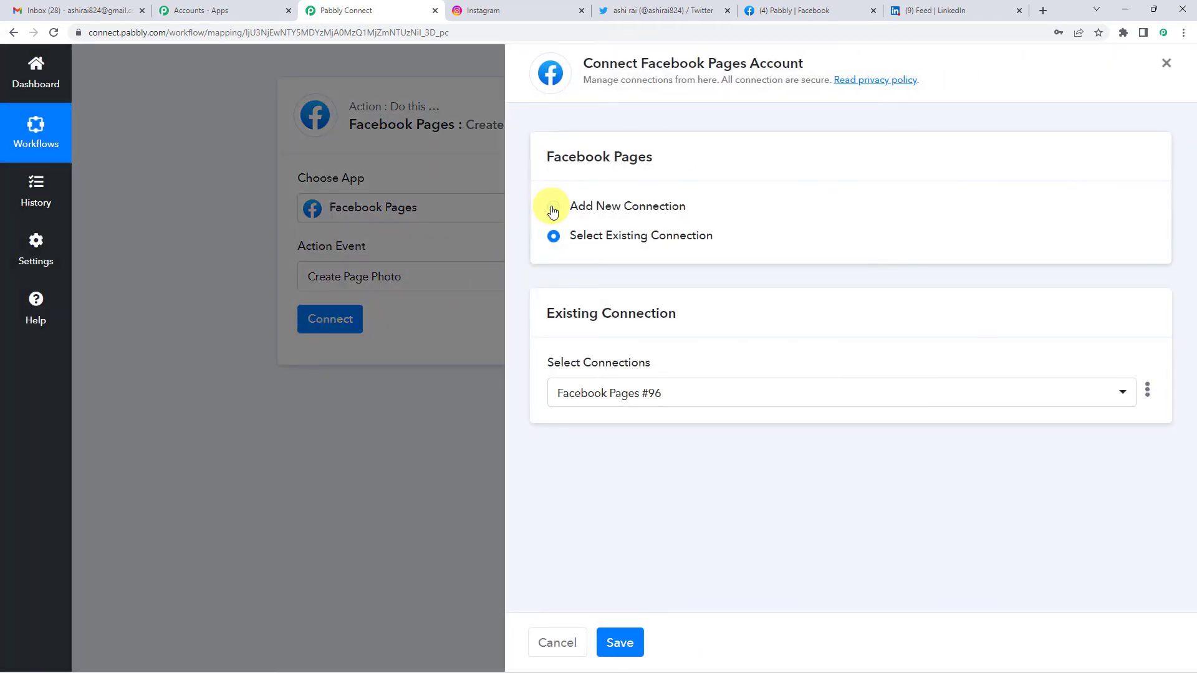
pyautogui.click(552, 208)
pyautogui.click(582, 372)
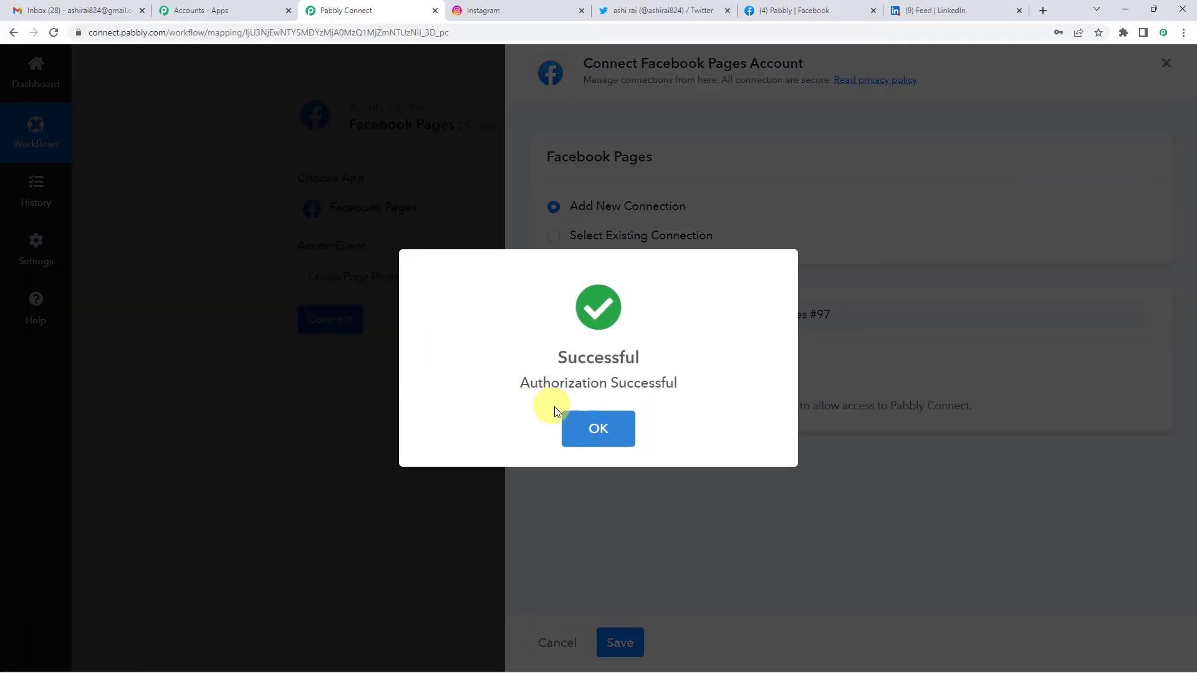
pyautogui.click(572, 420)
# Step: Check the Facebook action's available Page options against the Pabbly page on Facebook, returning to the Pabbly Connect workflow
pyautogui.scroll(-2, 463, 305)
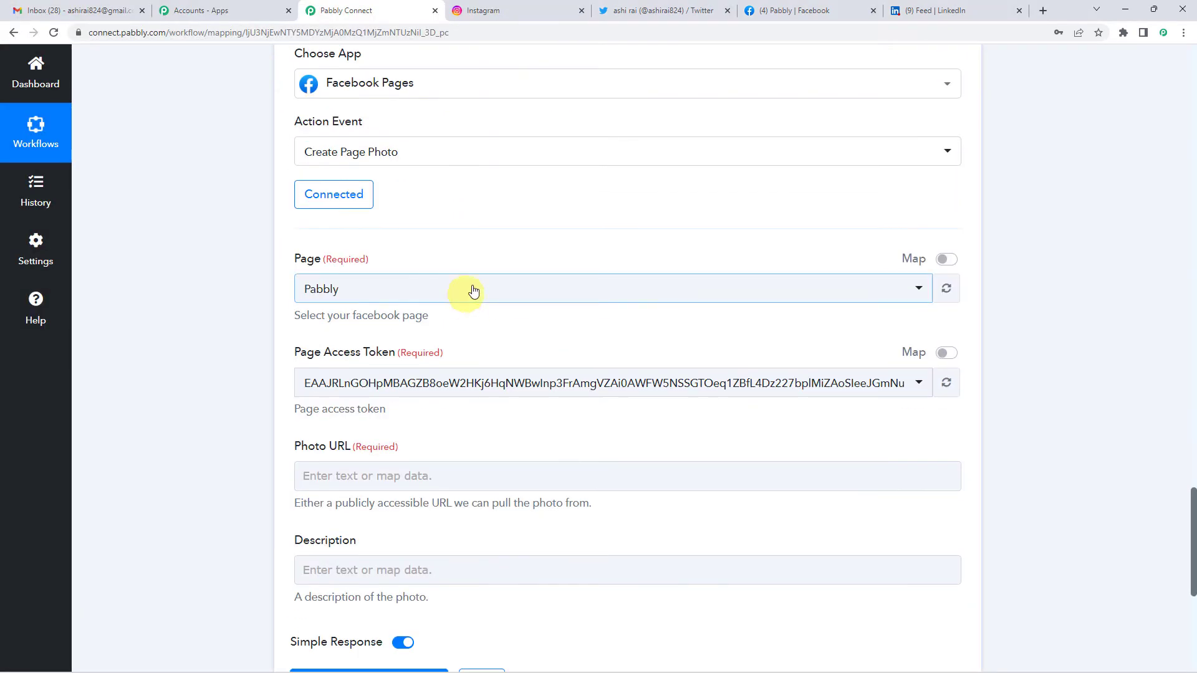
pyautogui.scroll(-1, 470, 291)
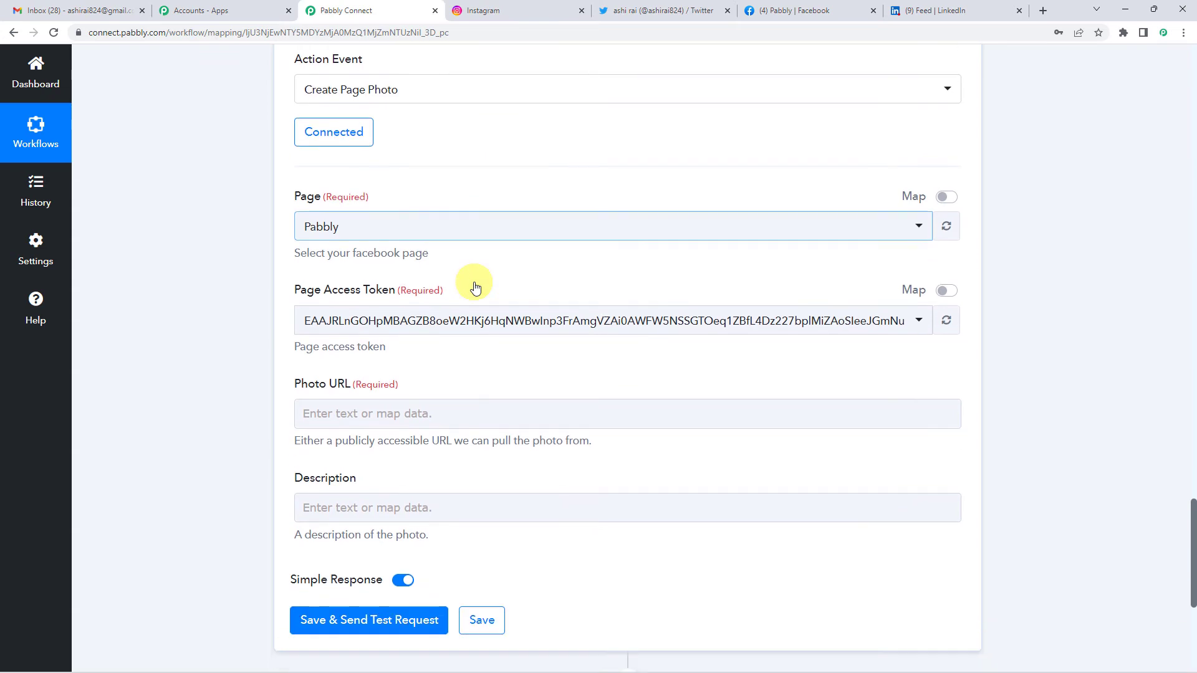
pyautogui.click(460, 225)
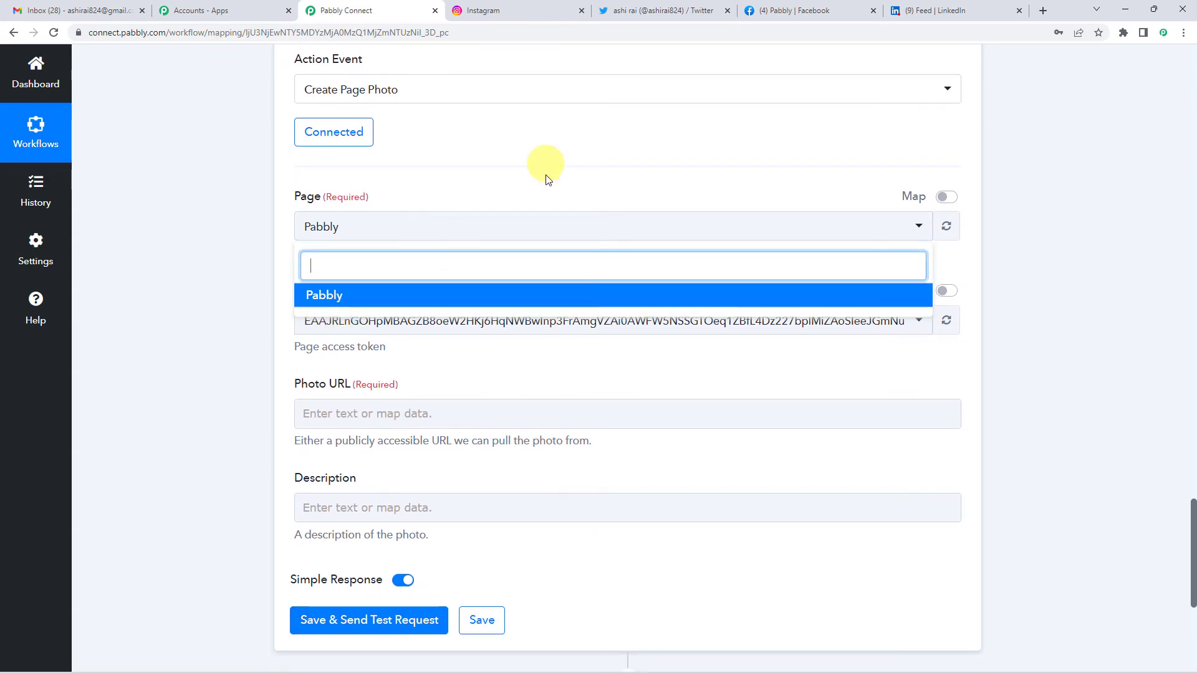
pyautogui.click(590, 130)
pyautogui.click(797, 11)
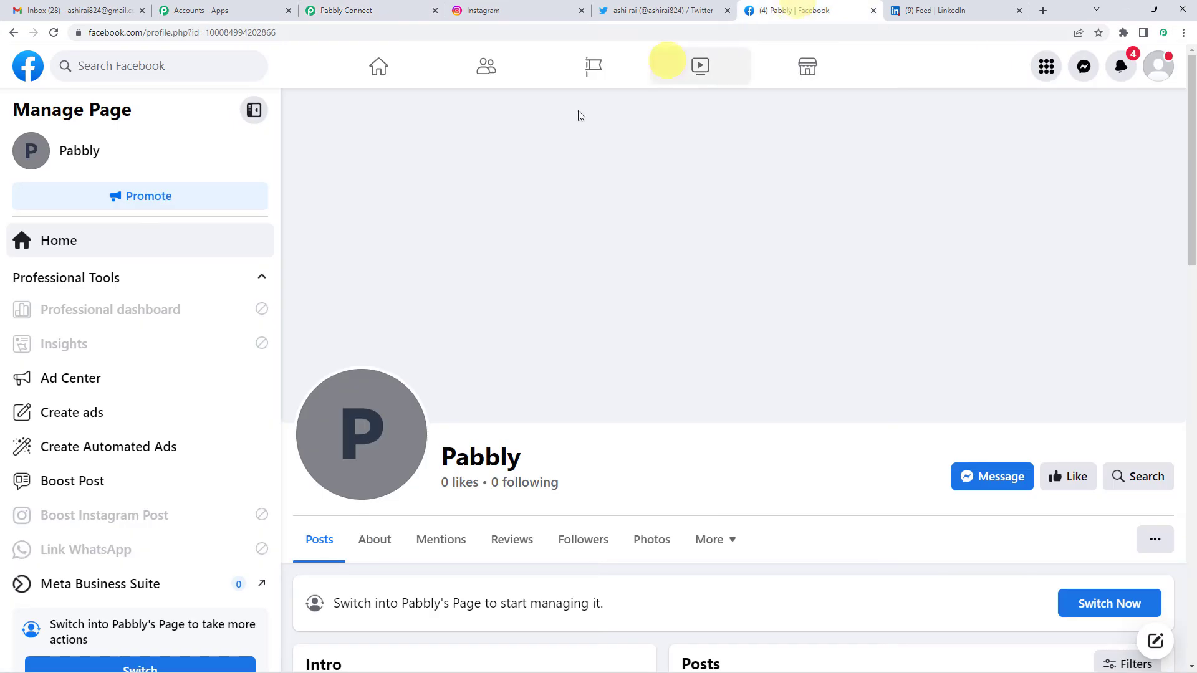
pyautogui.scroll(-3, 461, 347)
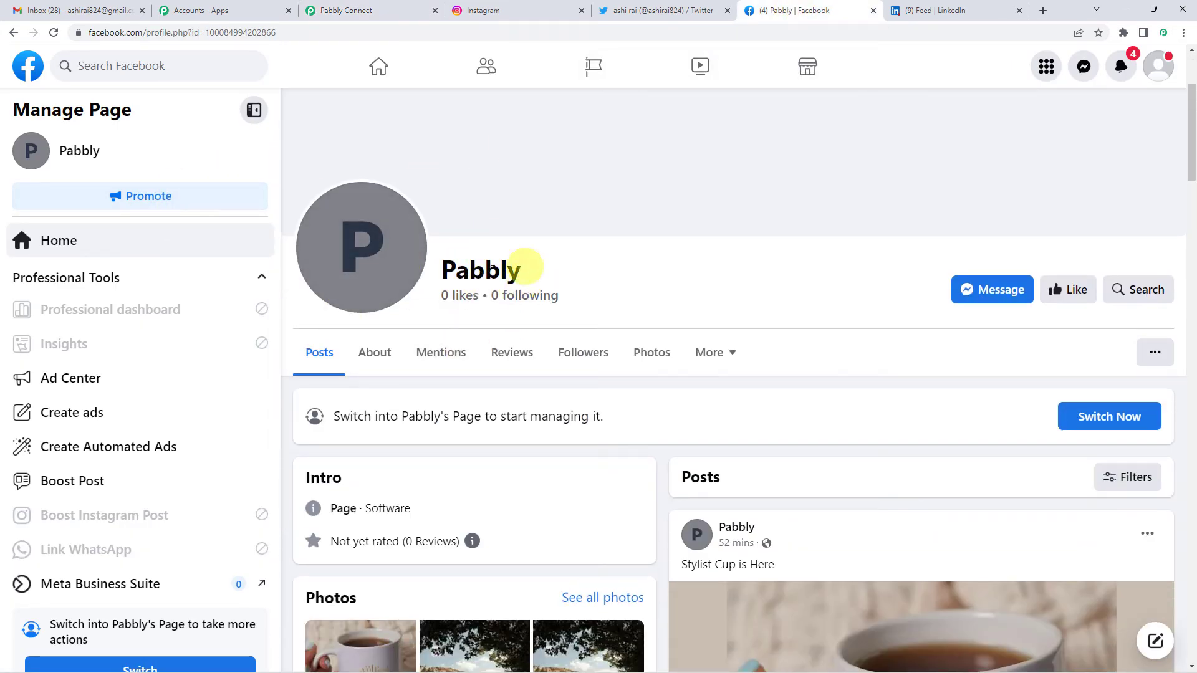
pyautogui.click(373, 11)
pyautogui.click(393, 236)
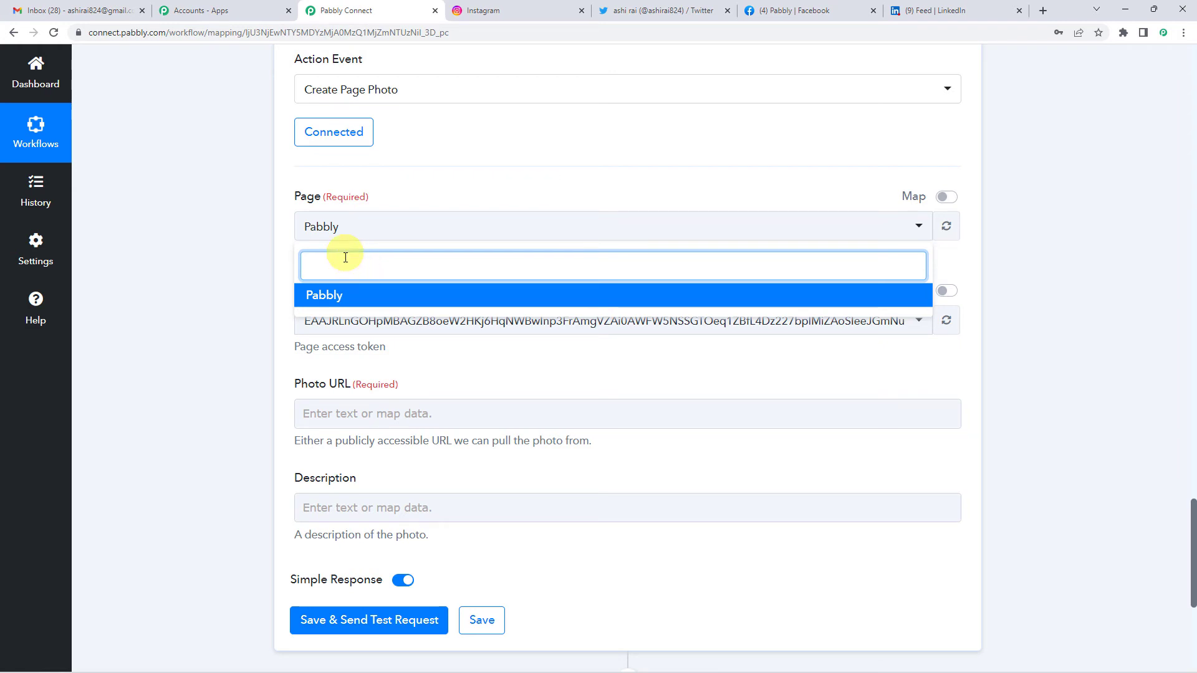
pyautogui.click(393, 201)
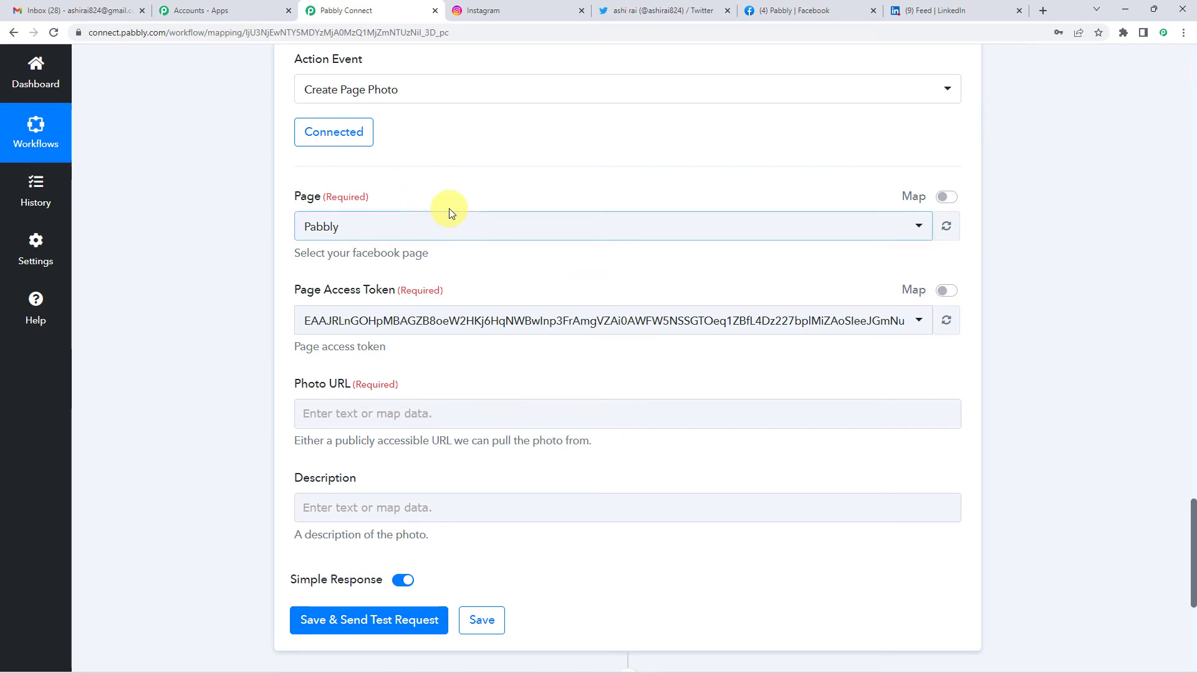
# Step: Map the Instagram trigger's Res1 Media Url into the Facebook action's Photo URL field
pyautogui.scroll(-2, 441, 235)
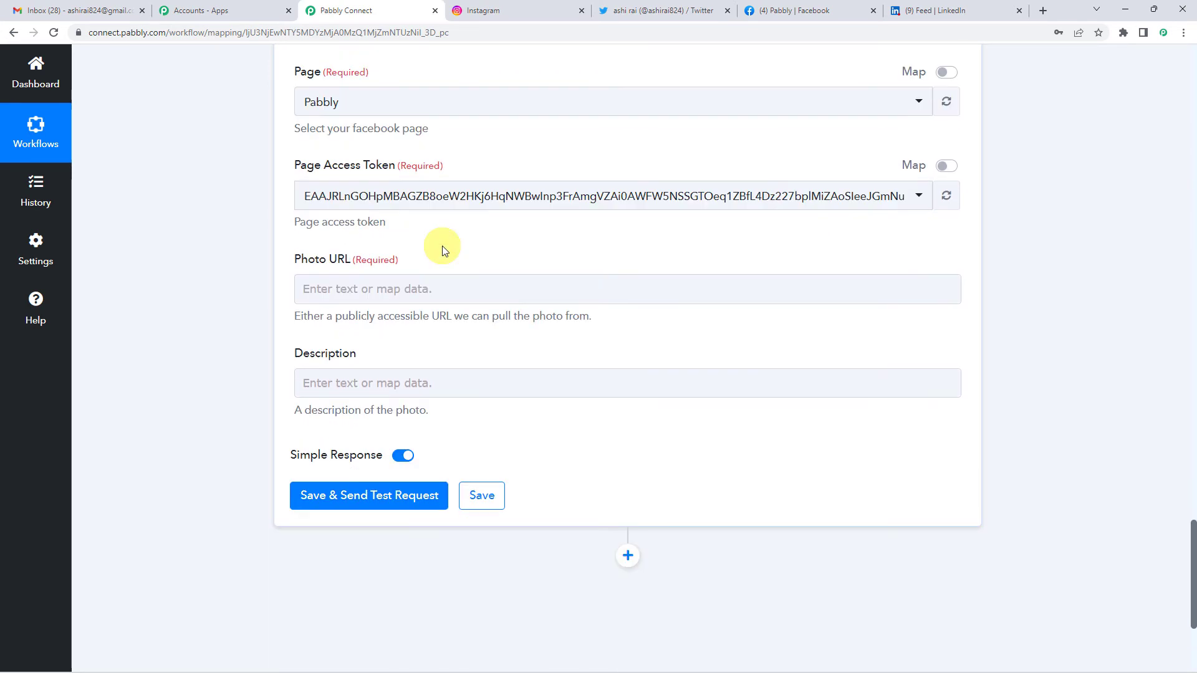
pyautogui.click(361, 288)
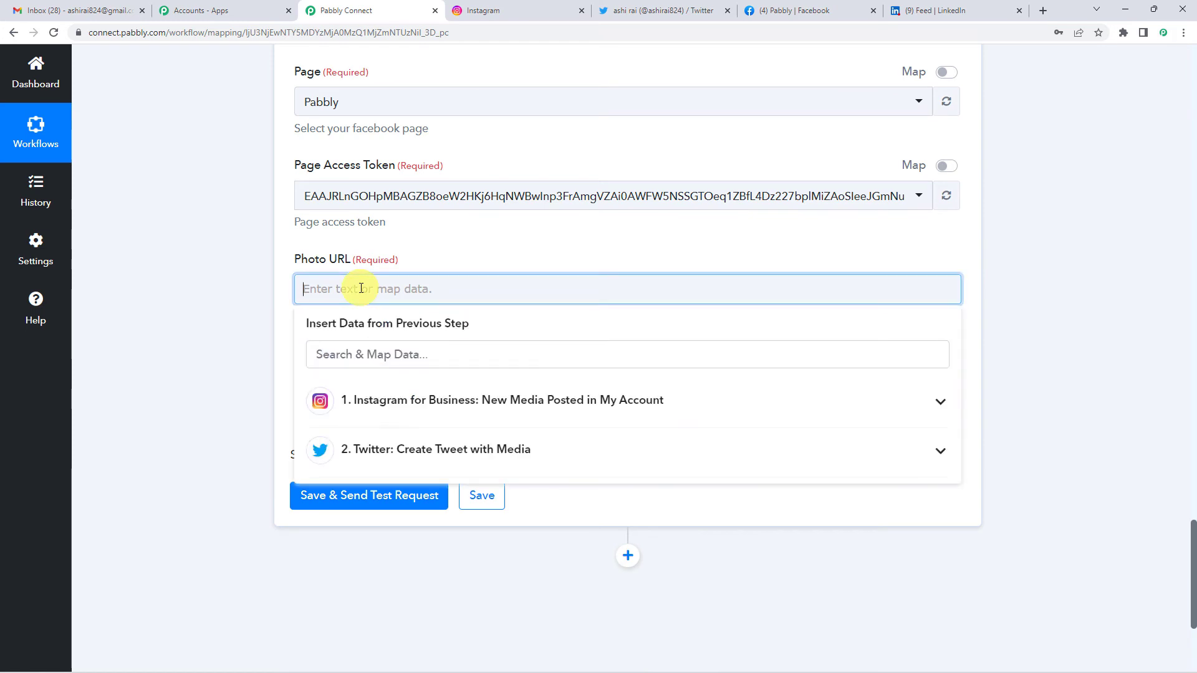
pyautogui.click(385, 405)
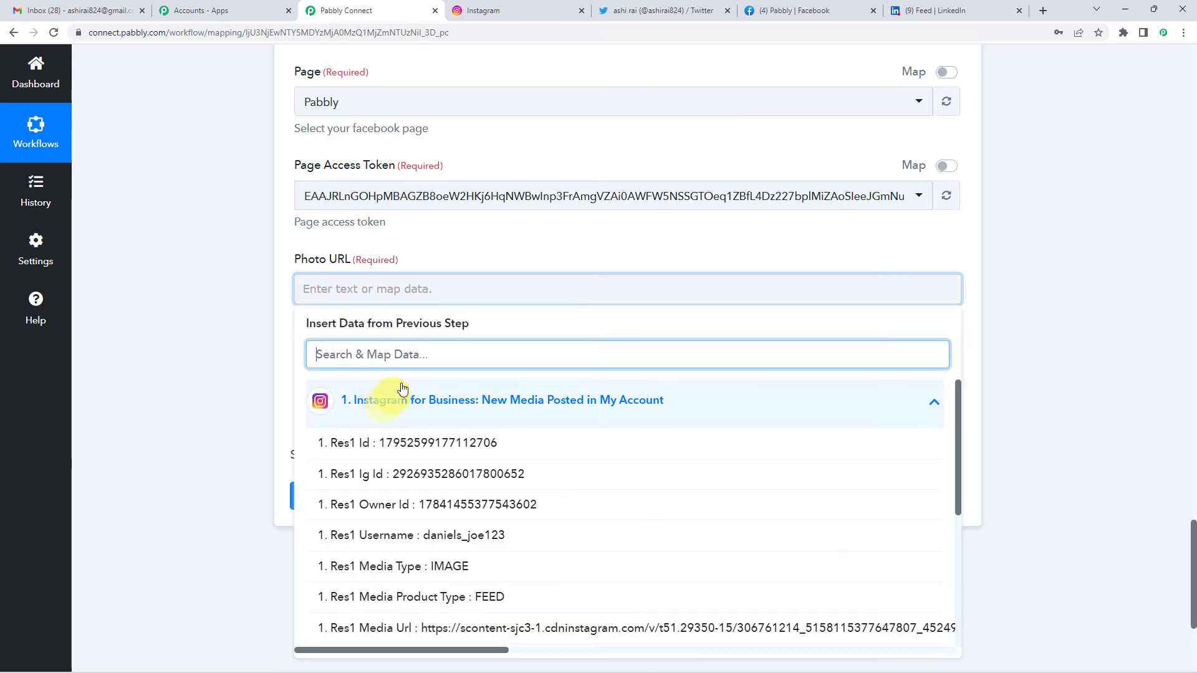
pyautogui.scroll(-3, 386, 402)
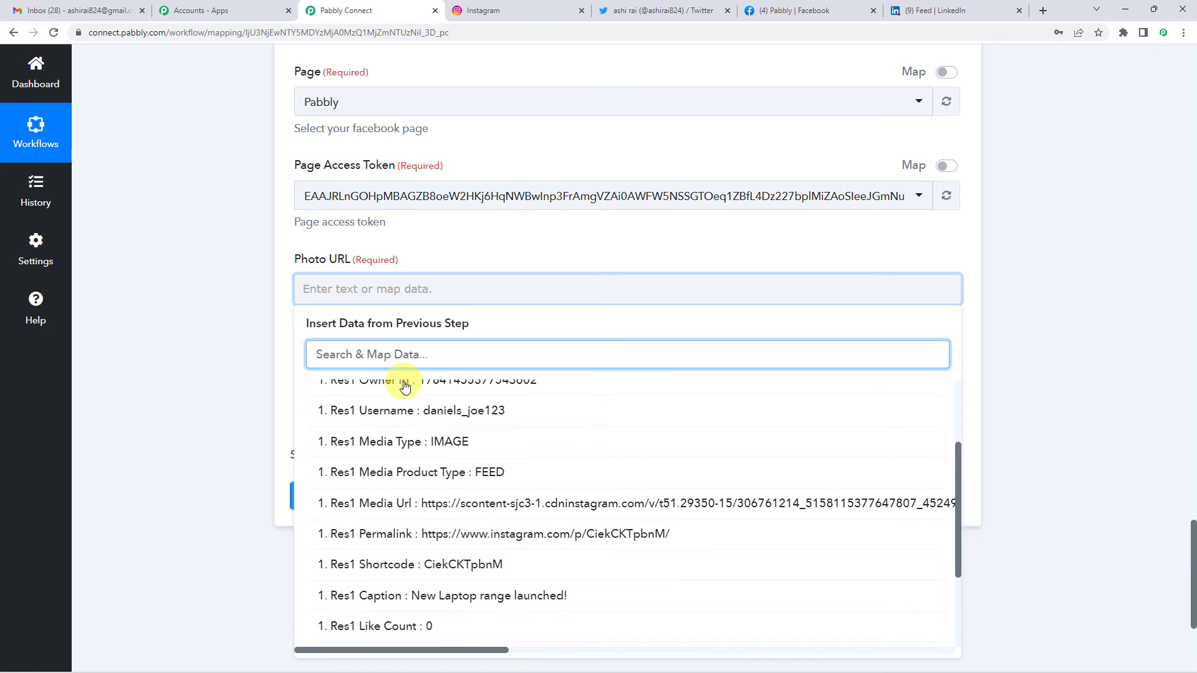
pyautogui.click(409, 513)
pyautogui.click(287, 319)
# Step: Map the Instagram trigger's Res1 Caption into the Facebook action's Description field
pyautogui.scroll(-2, 286, 319)
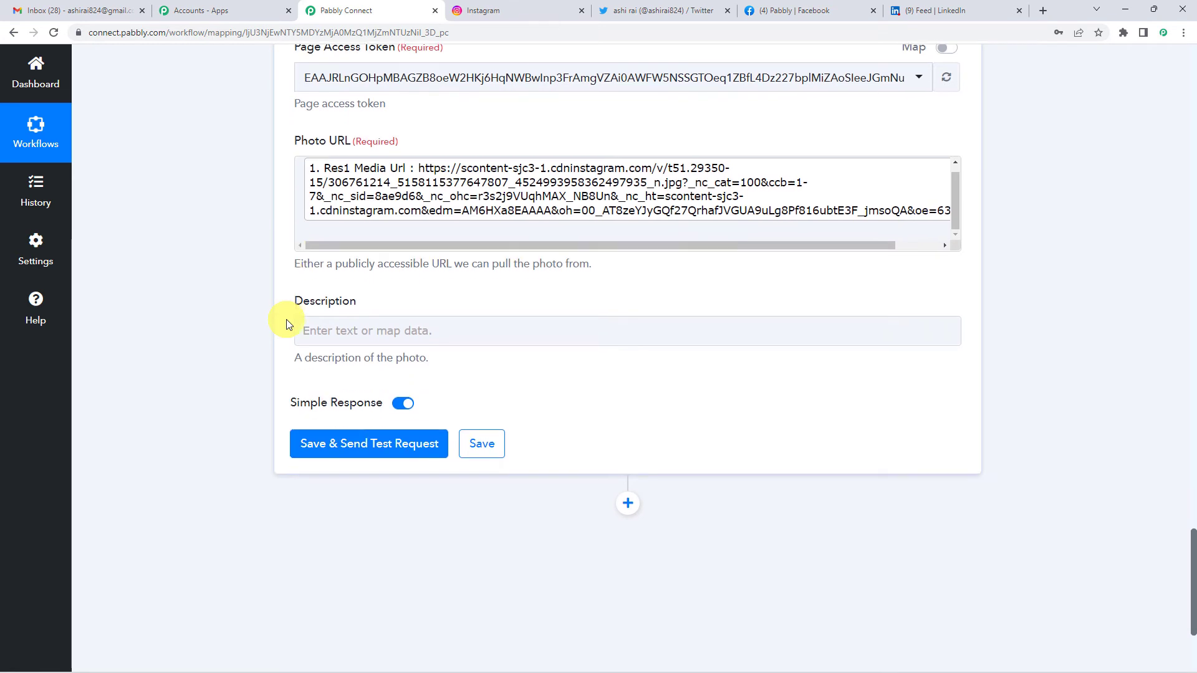
pyautogui.click(398, 324)
pyautogui.click(416, 438)
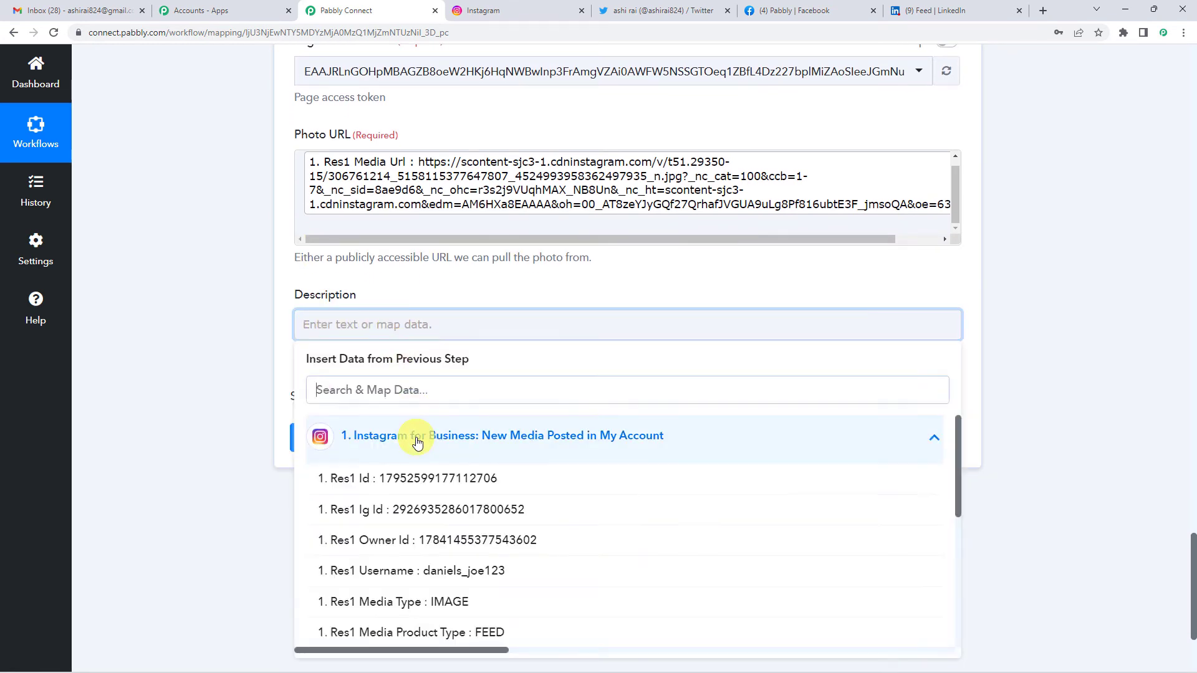
pyautogui.click(446, 387)
pyautogui.scroll(-2, 430, 384)
pyautogui.scroll(-1, 414, 461)
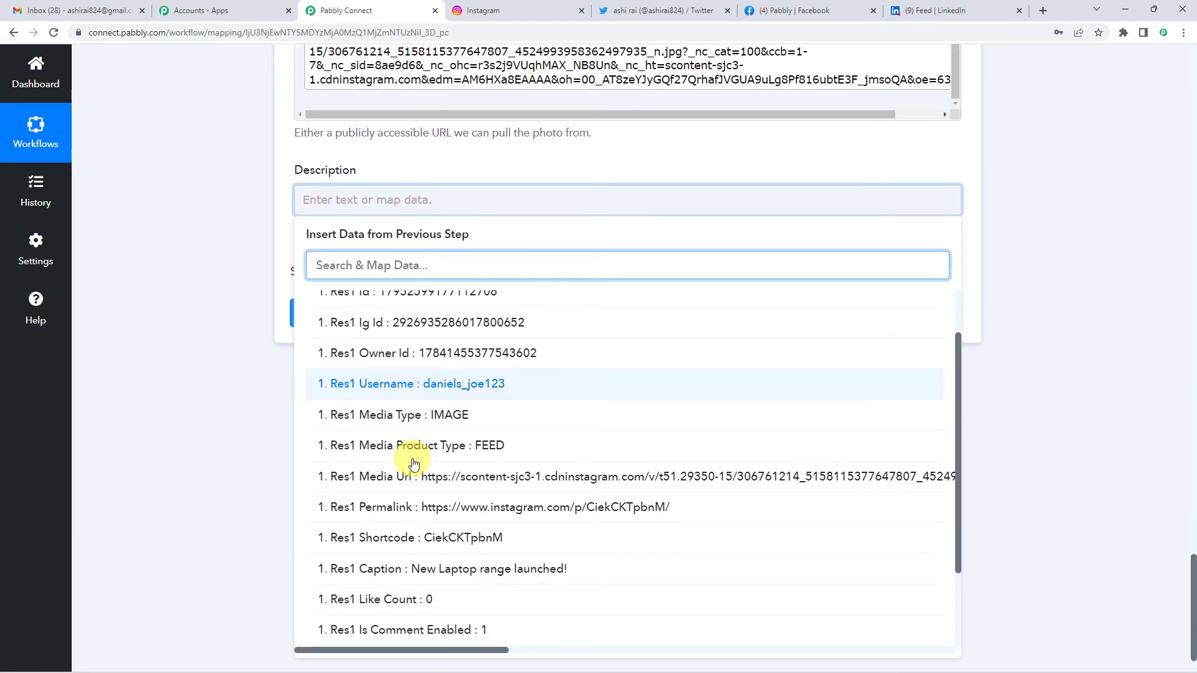
pyautogui.scroll(-1, 414, 461)
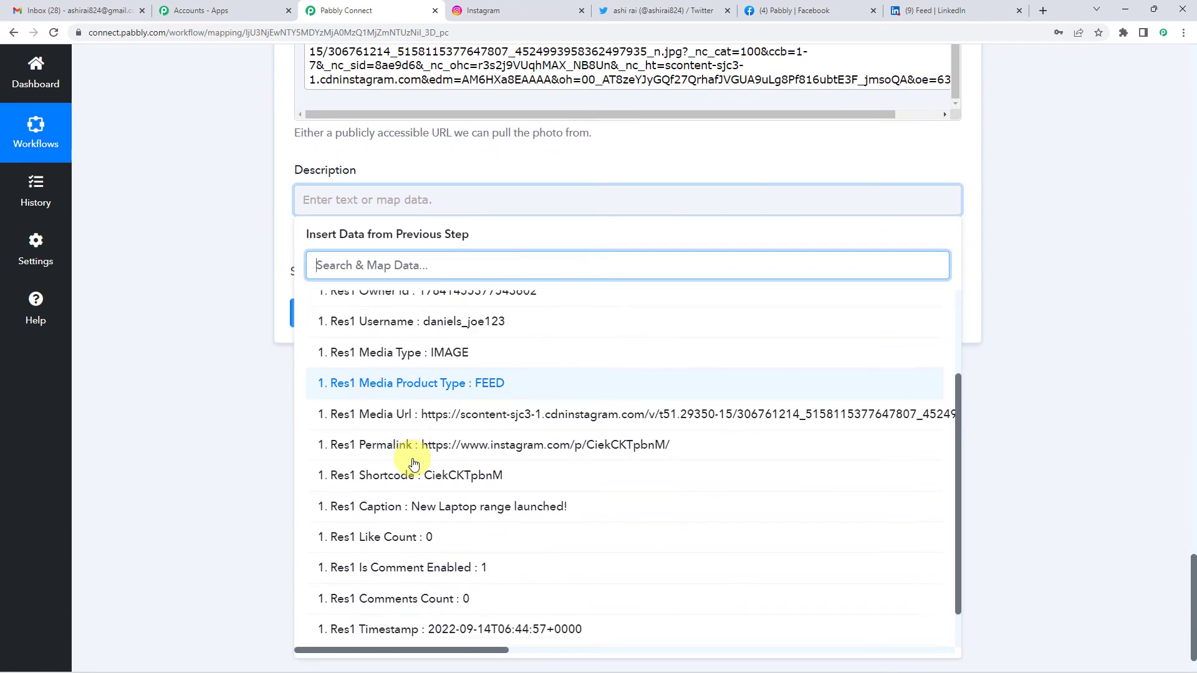
pyautogui.click(492, 517)
pyautogui.click(280, 267)
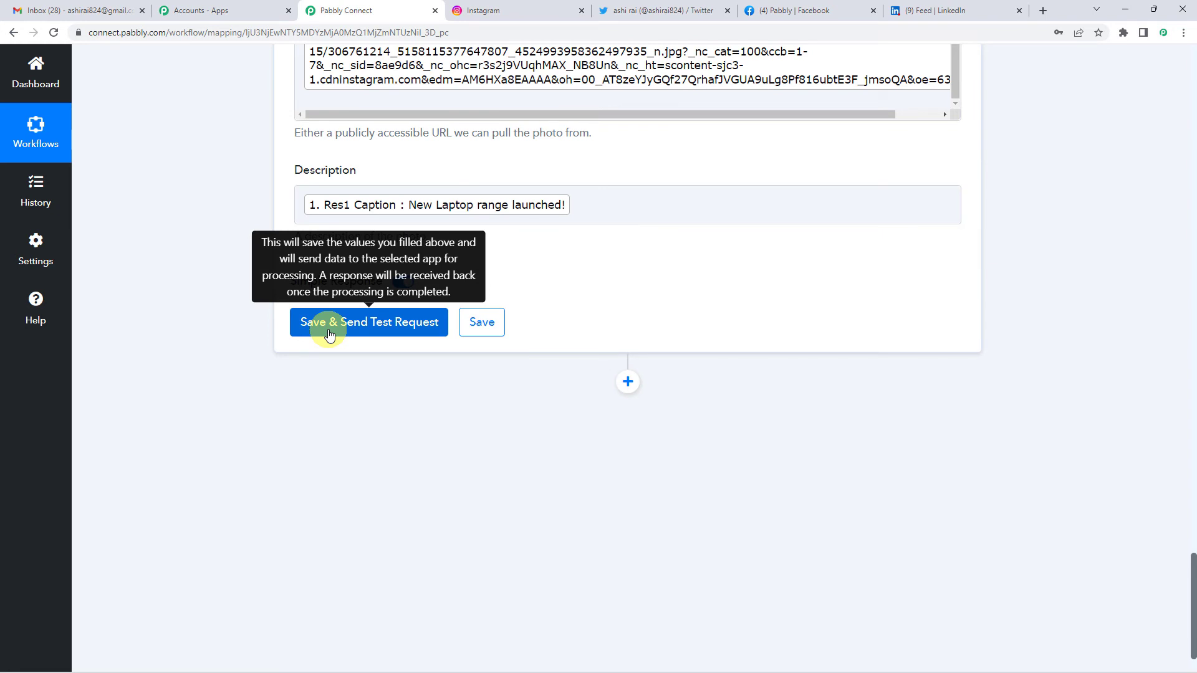
# Step: Save the Facebook Pages action, send a test request, and inspect the Id value in the response
pyautogui.click(330, 335)
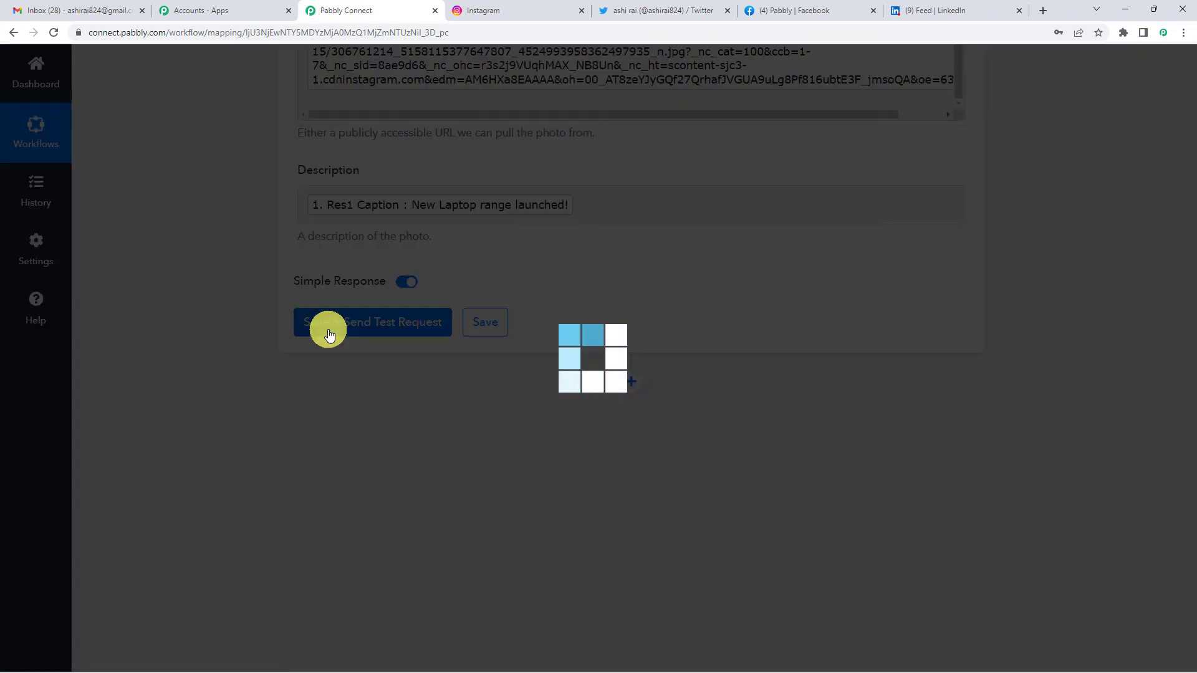
pyautogui.scroll(-1, 496, 333)
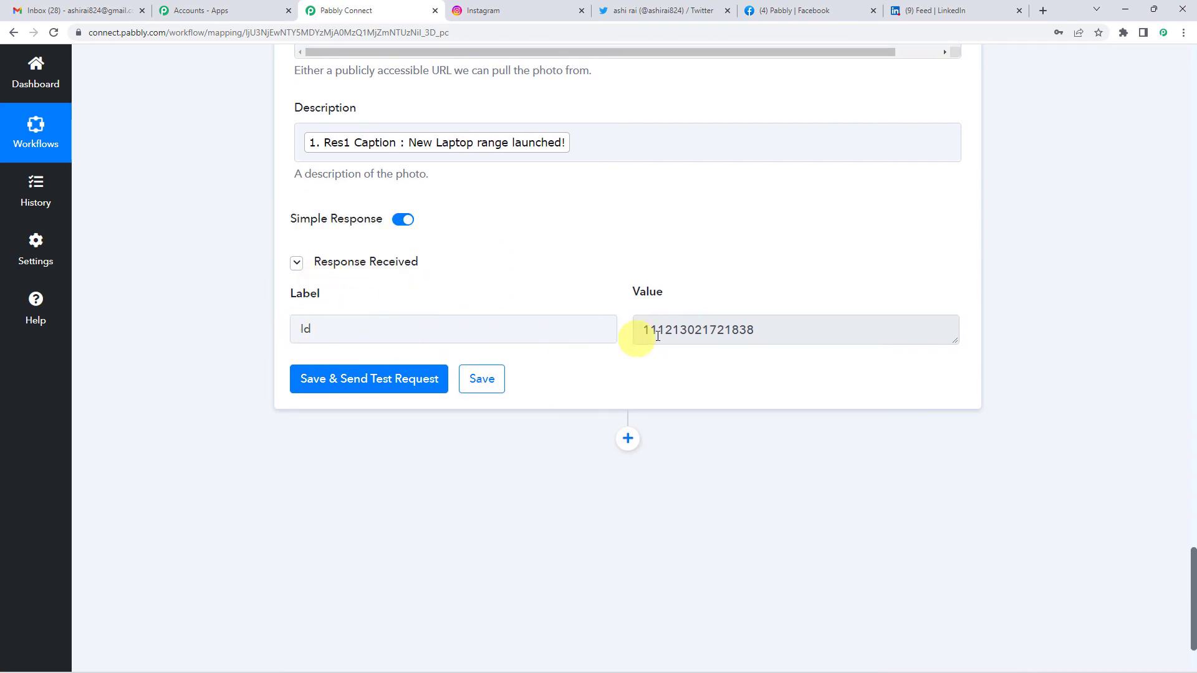
pyautogui.doubleClick(730, 329)
pyautogui.click(687, 329)
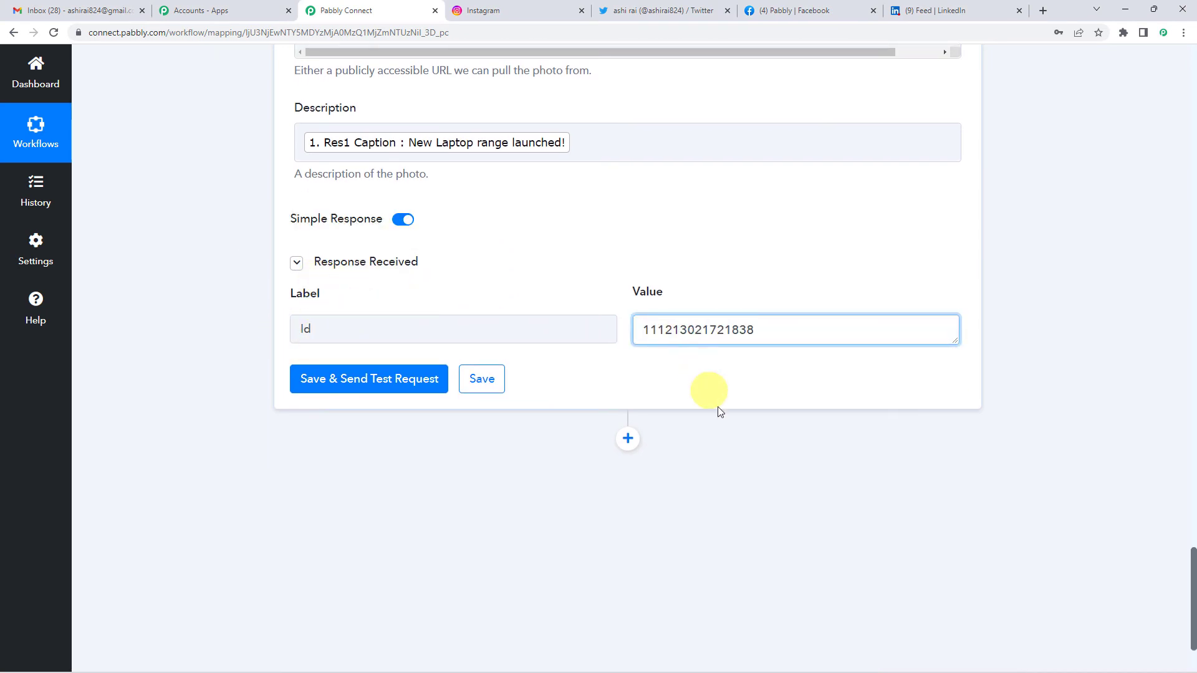
# Step: Review the Facebook action's mapped fields, then switch to the Pabbly page on Facebook and check the newest post's text and image
pyautogui.scroll(3, 746, 430)
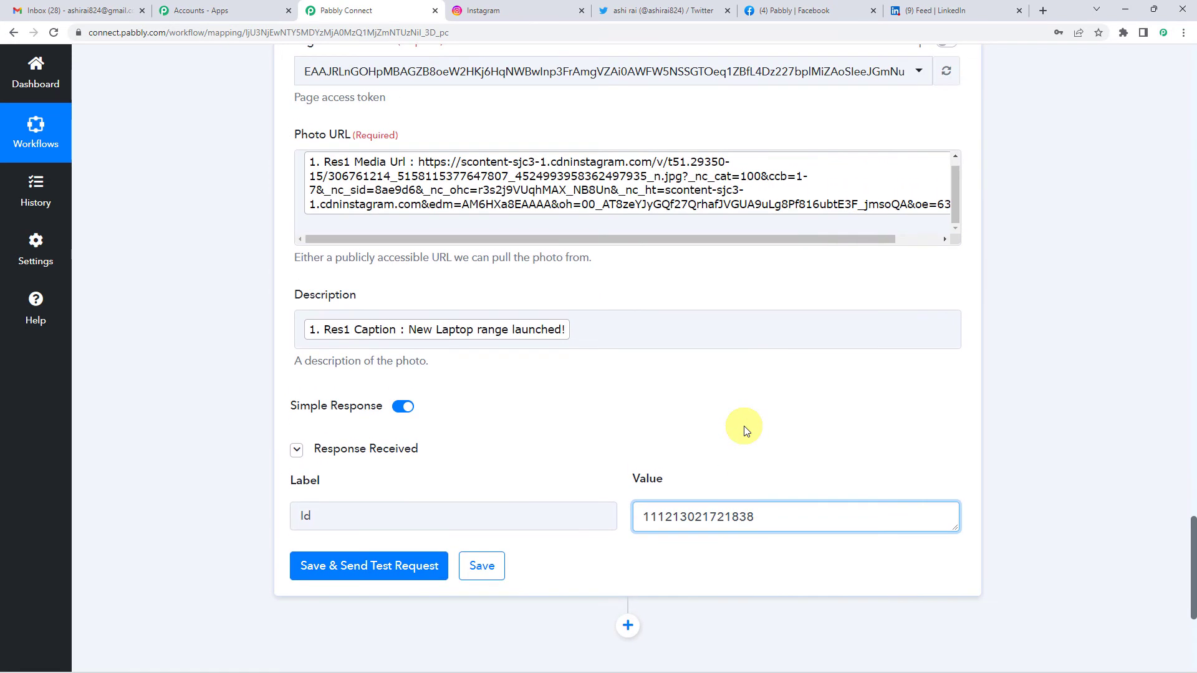
pyautogui.scroll(4, 746, 430)
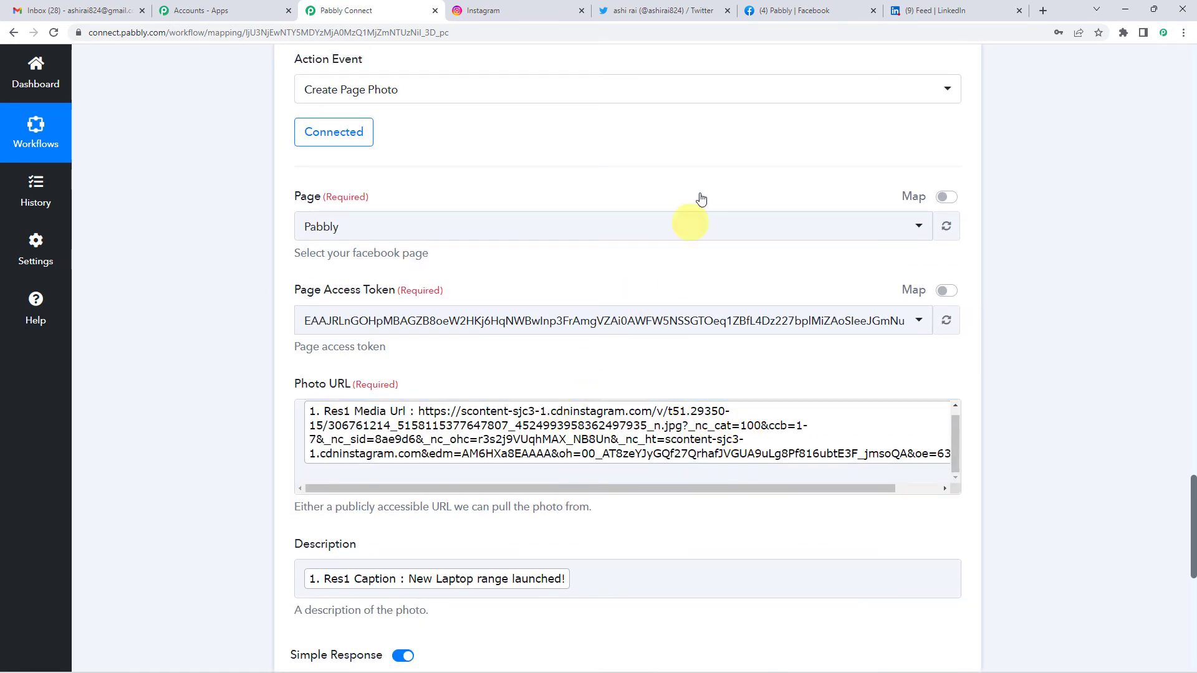
pyautogui.click(789, 11)
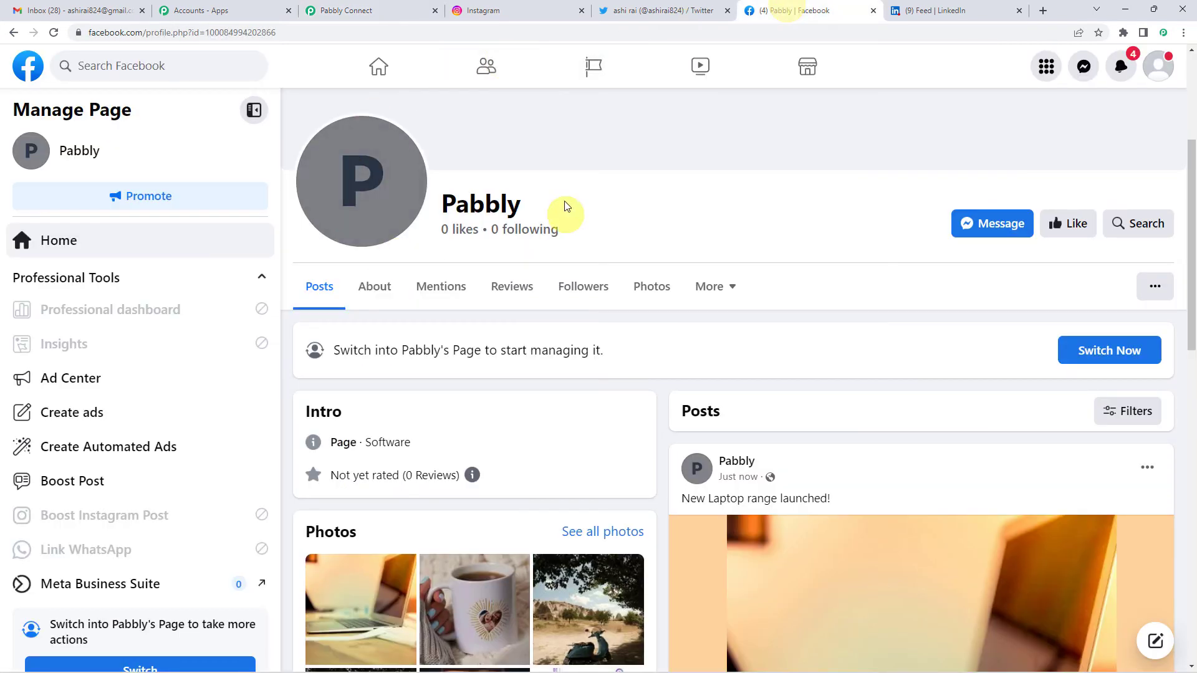
pyautogui.scroll(-4, 718, 249)
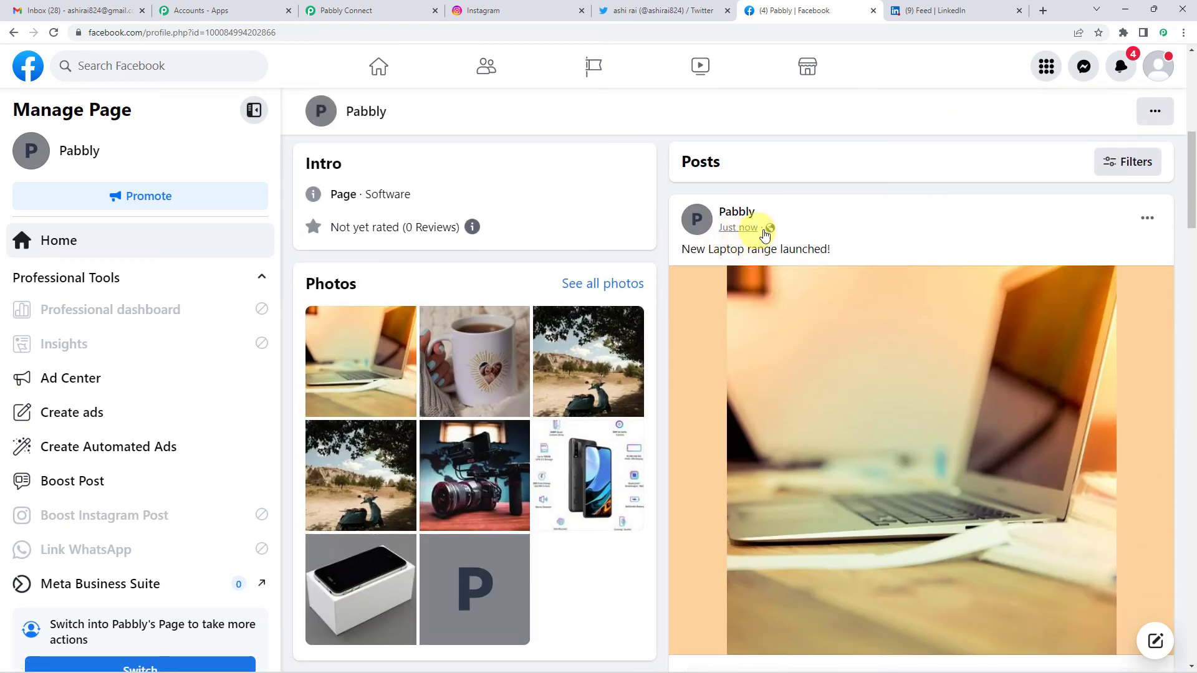
pyautogui.scroll(-1, 765, 233)
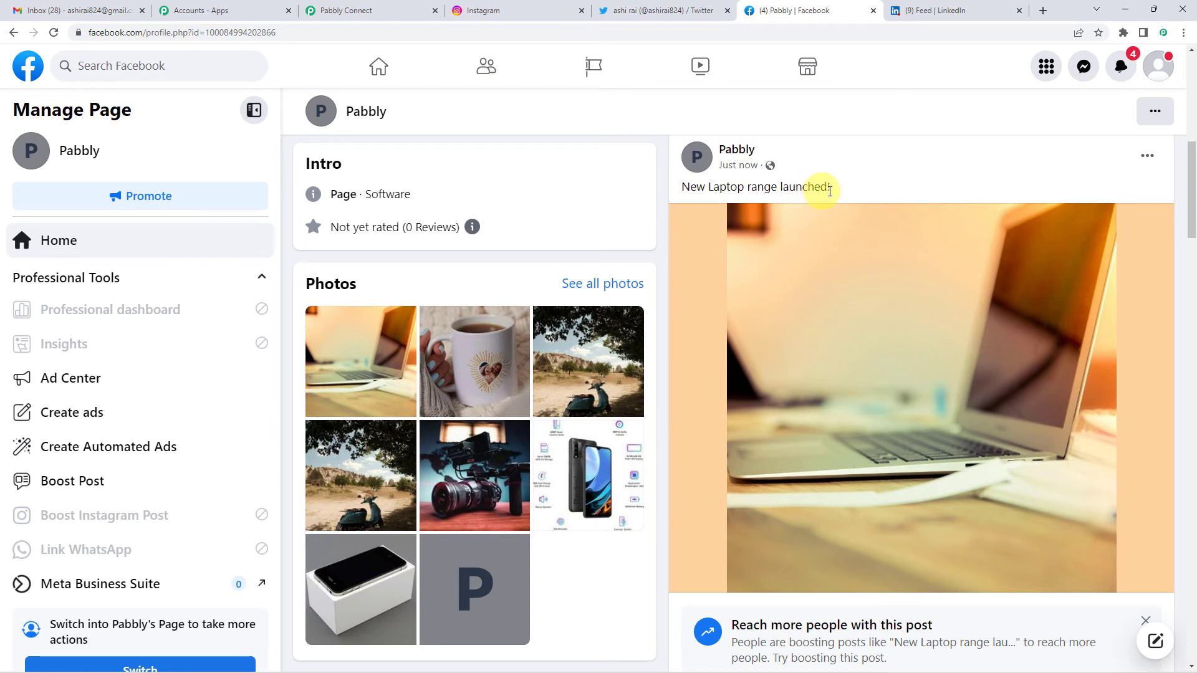
# Step: Check the newest laptop post on the Facebook page, then return to Pabbly Connect and review the Facebook Pages action's settings and response
pyautogui.scroll(-2, 853, 237)
pyautogui.scroll(3, 810, 299)
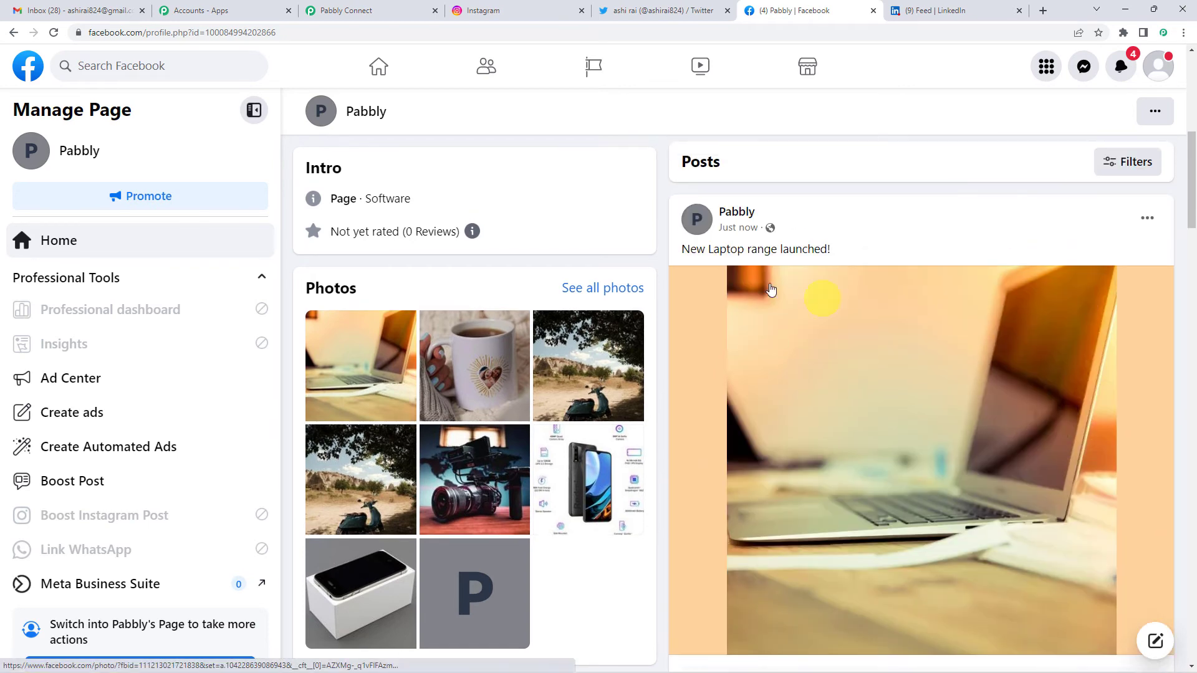
pyautogui.click(349, 10)
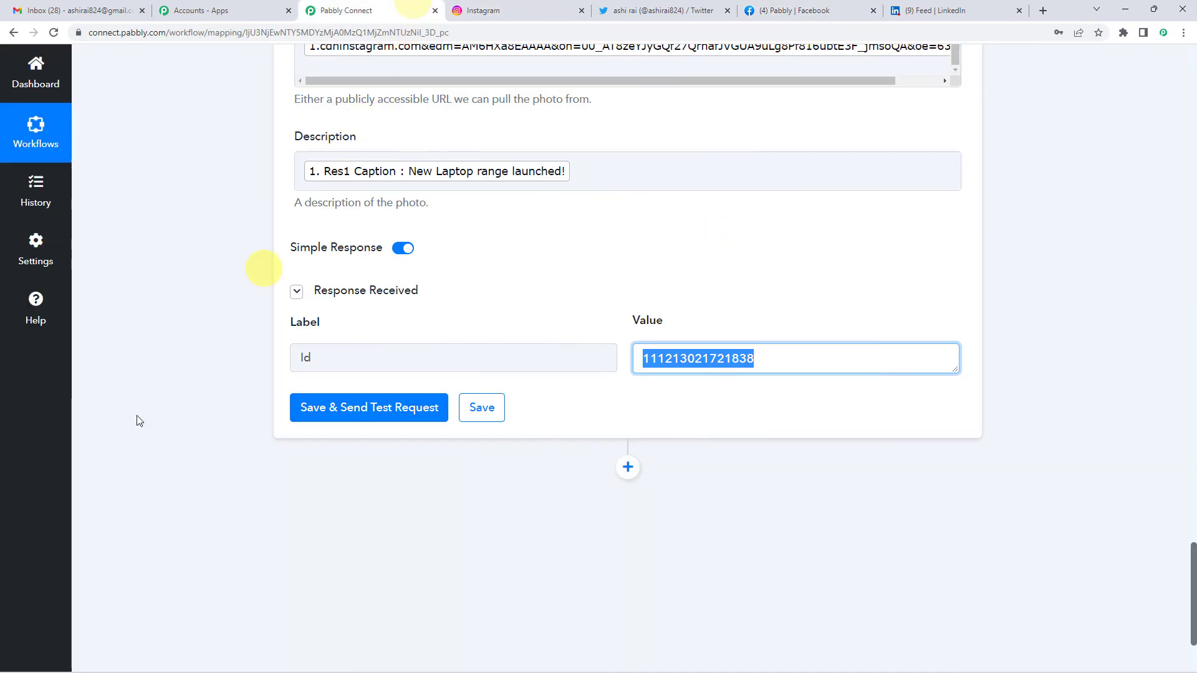
pyautogui.scroll(4, 109, 445)
pyautogui.scroll(5, 110, 445)
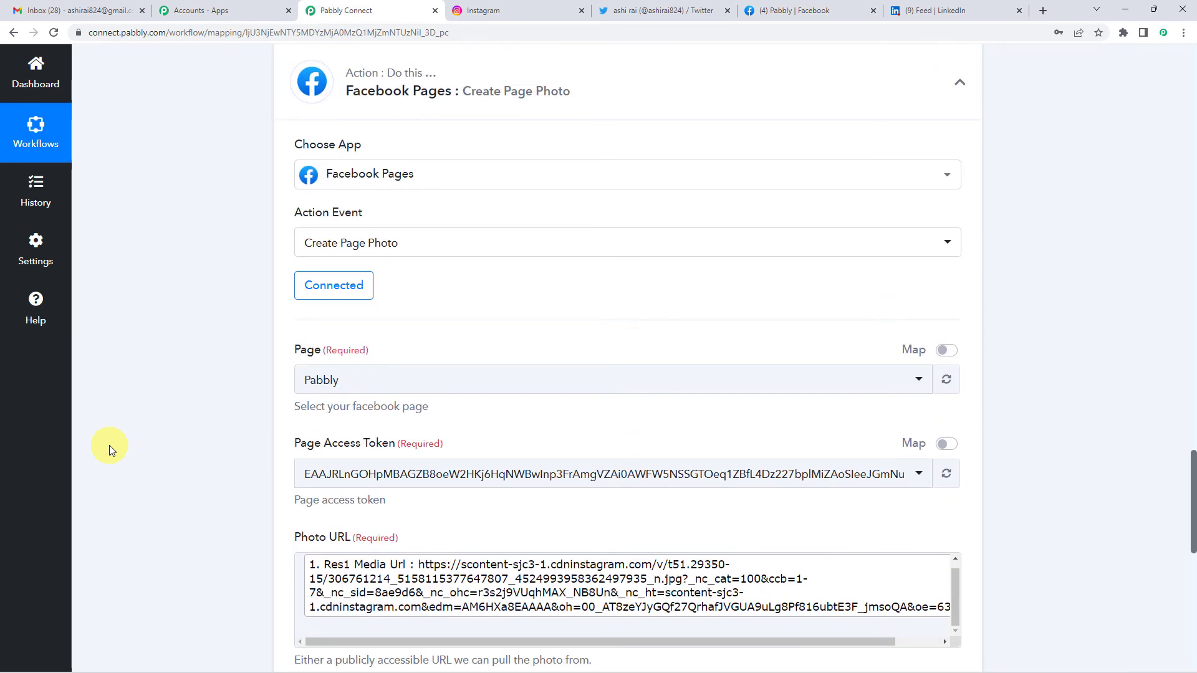
pyautogui.scroll(-11, 109, 445)
pyautogui.scroll(-1, 110, 445)
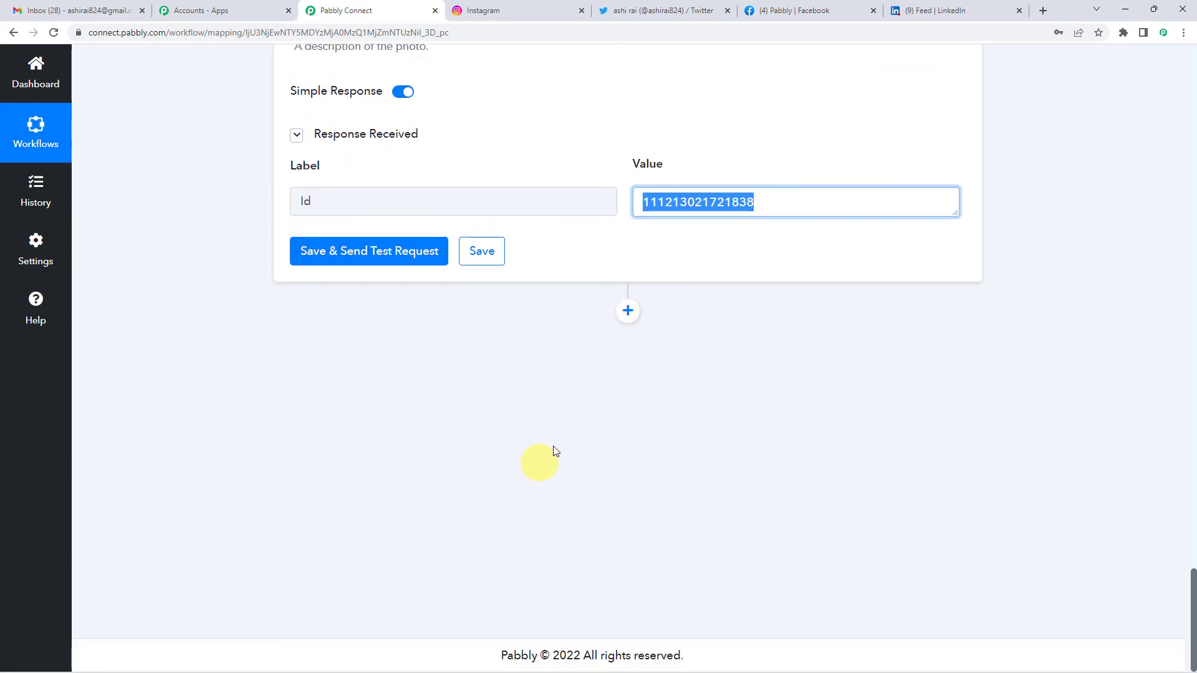
# Step: Add an action after Facebook Pages, using LinkedIn as the app and Share an Article or URL as the action event
pyautogui.click(630, 319)
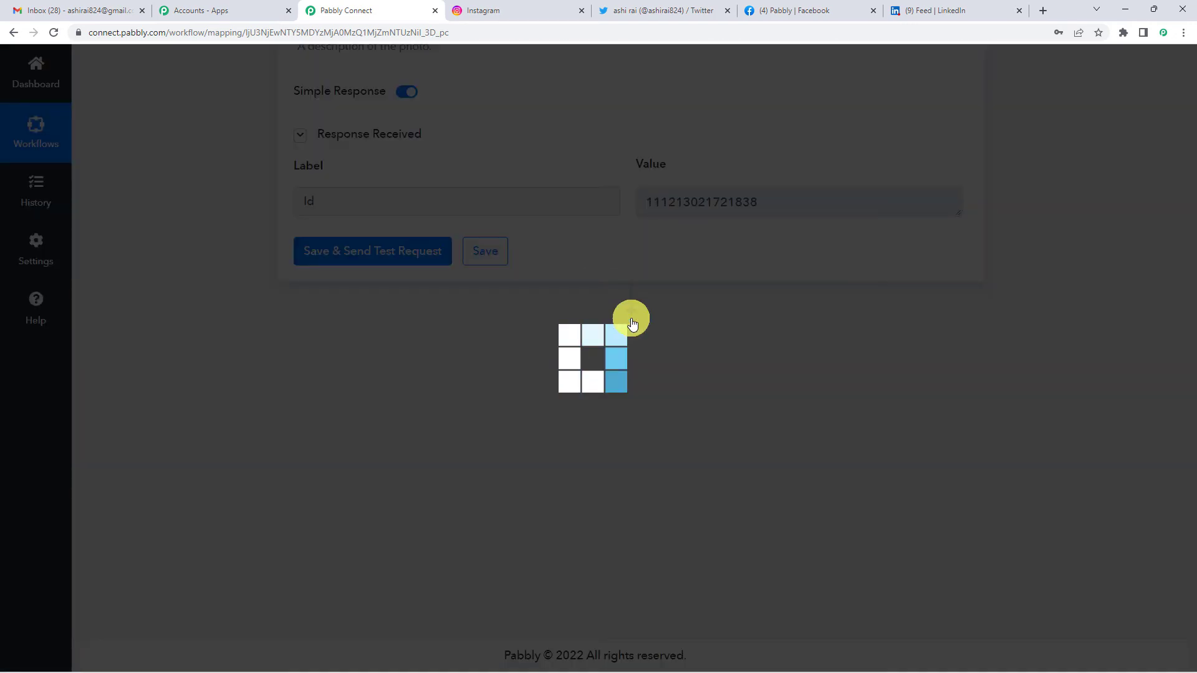
pyautogui.scroll(-2, 456, 333)
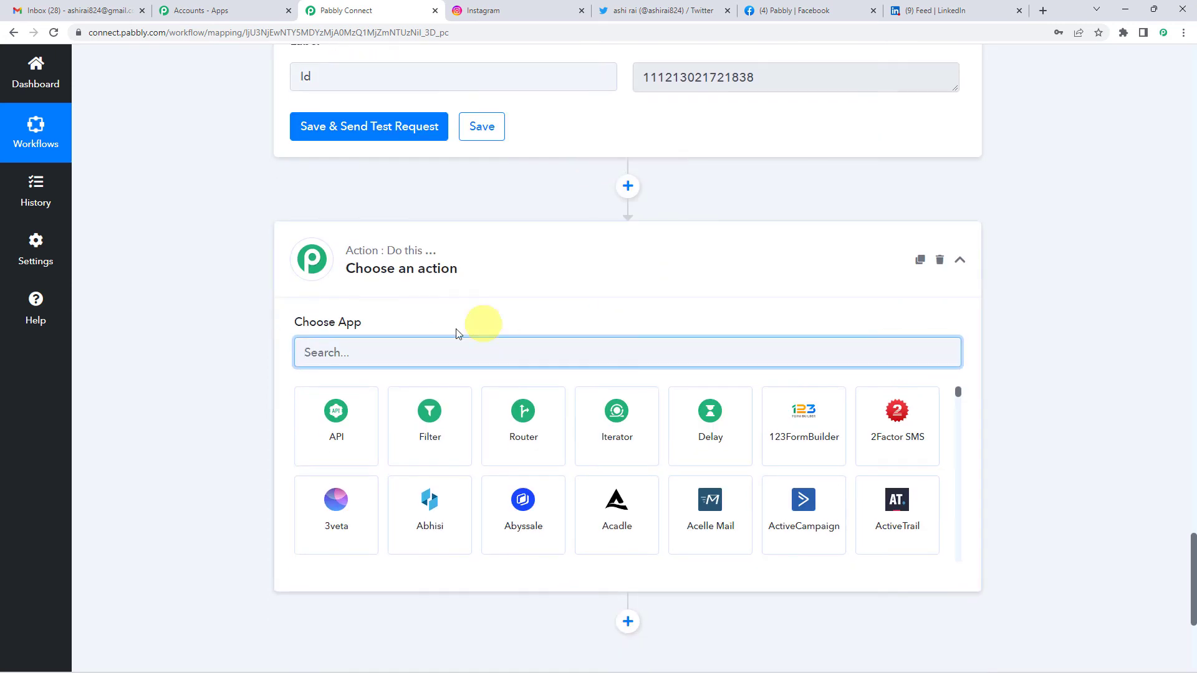
pyautogui.write('linke')
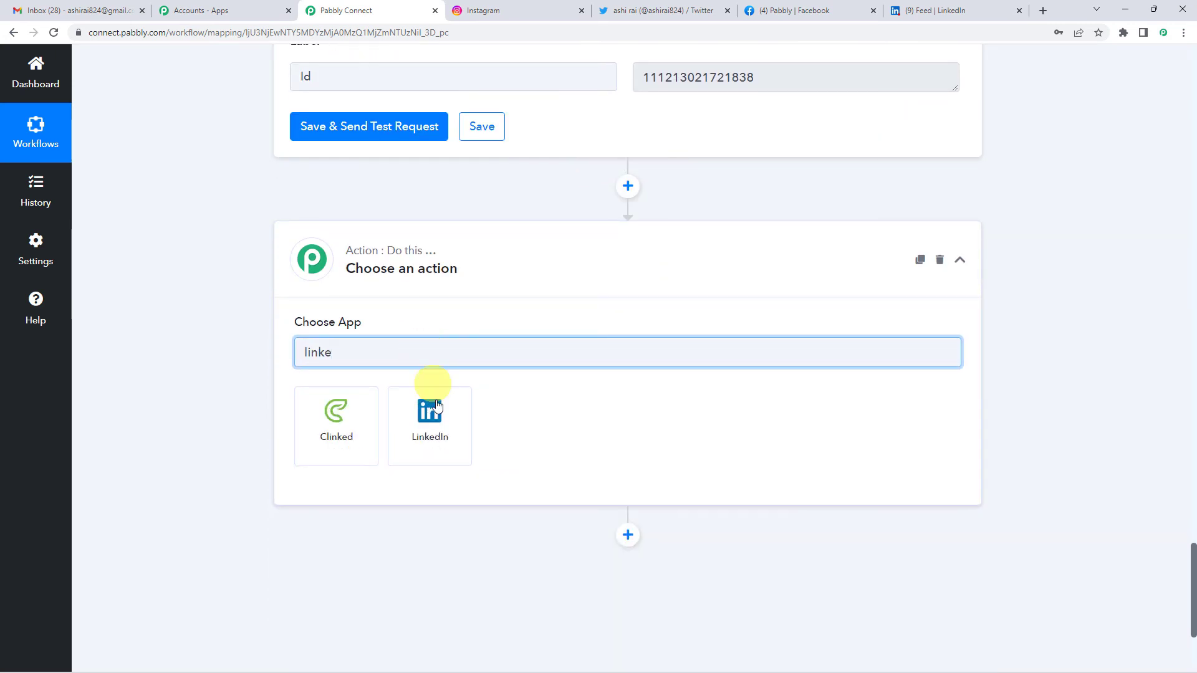
pyautogui.click(437, 407)
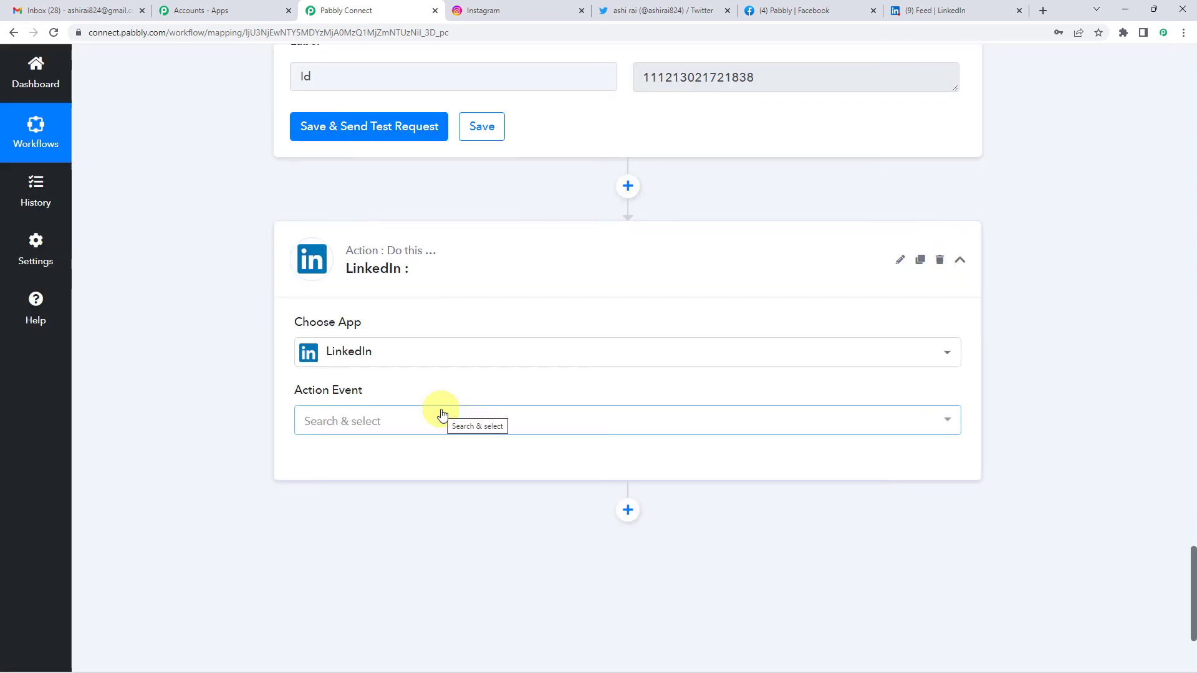
pyautogui.click(392, 429)
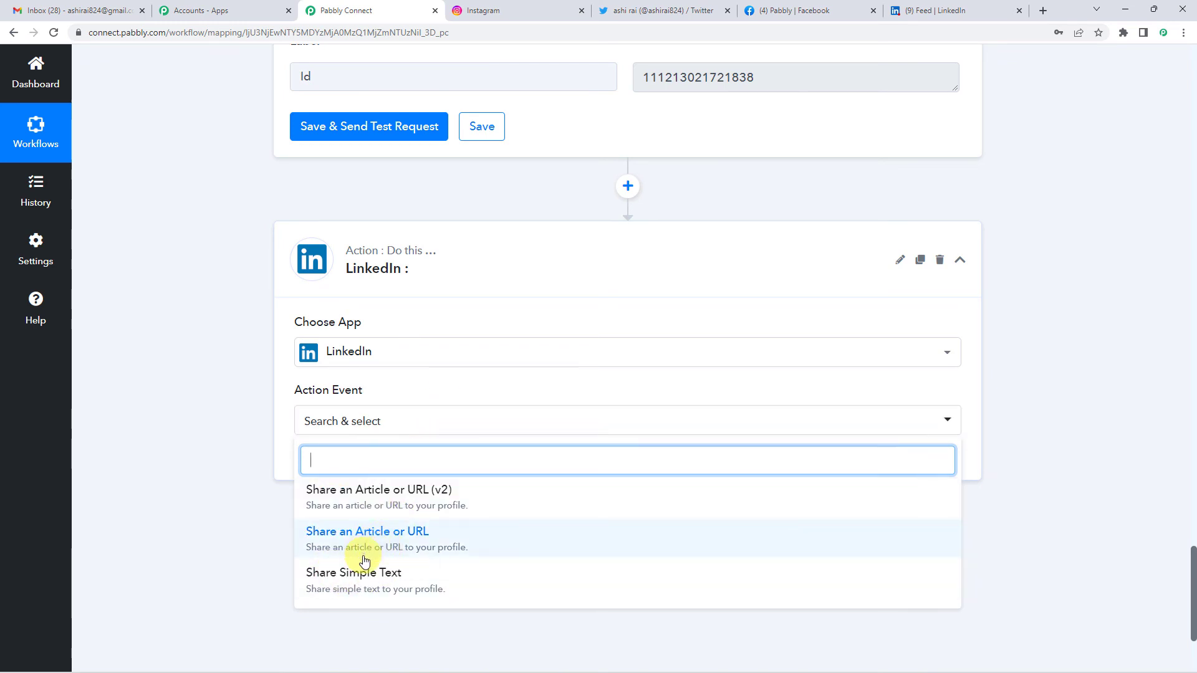
pyautogui.click(447, 544)
# Step: Connect the LinkedIn action through a new connection, authorizing the LinkedIn account and acknowledging the authorization
pyautogui.scroll(-2, 252, 434)
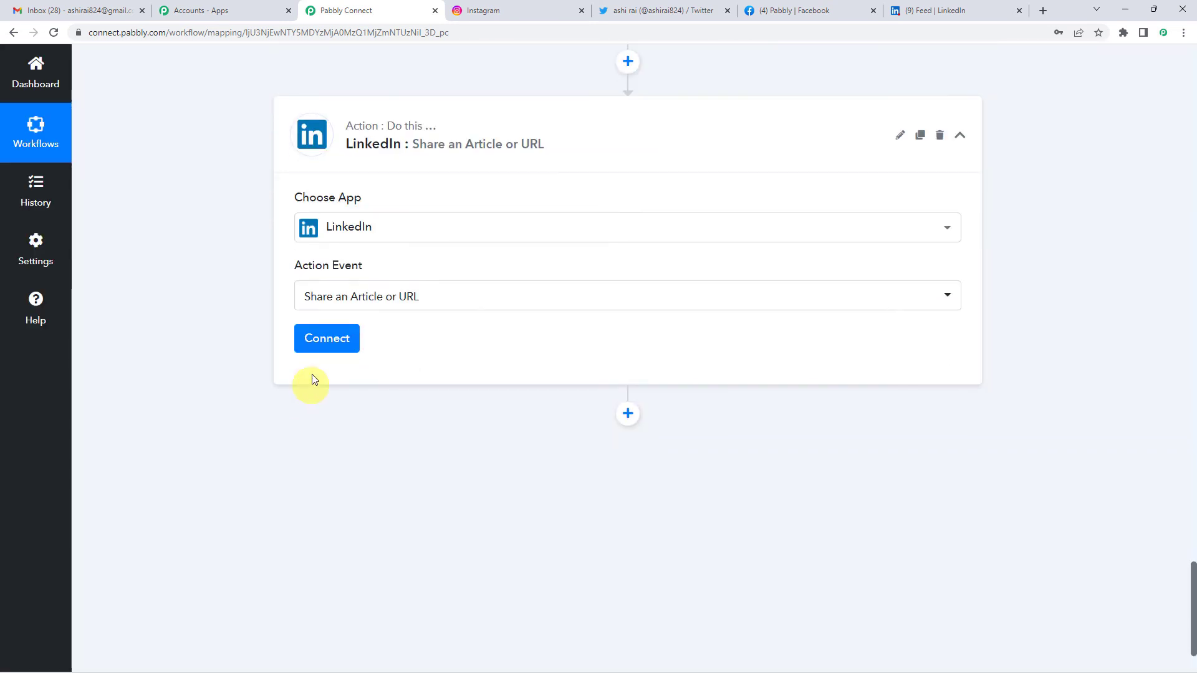
pyautogui.click(324, 349)
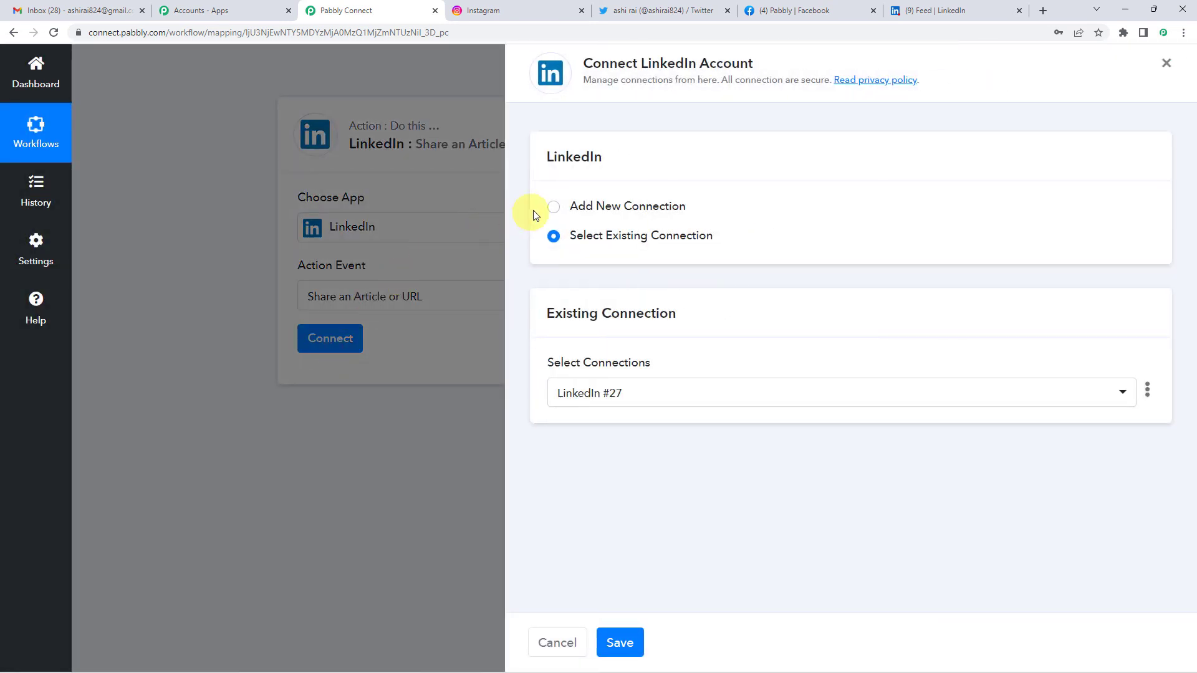
pyautogui.click(554, 209)
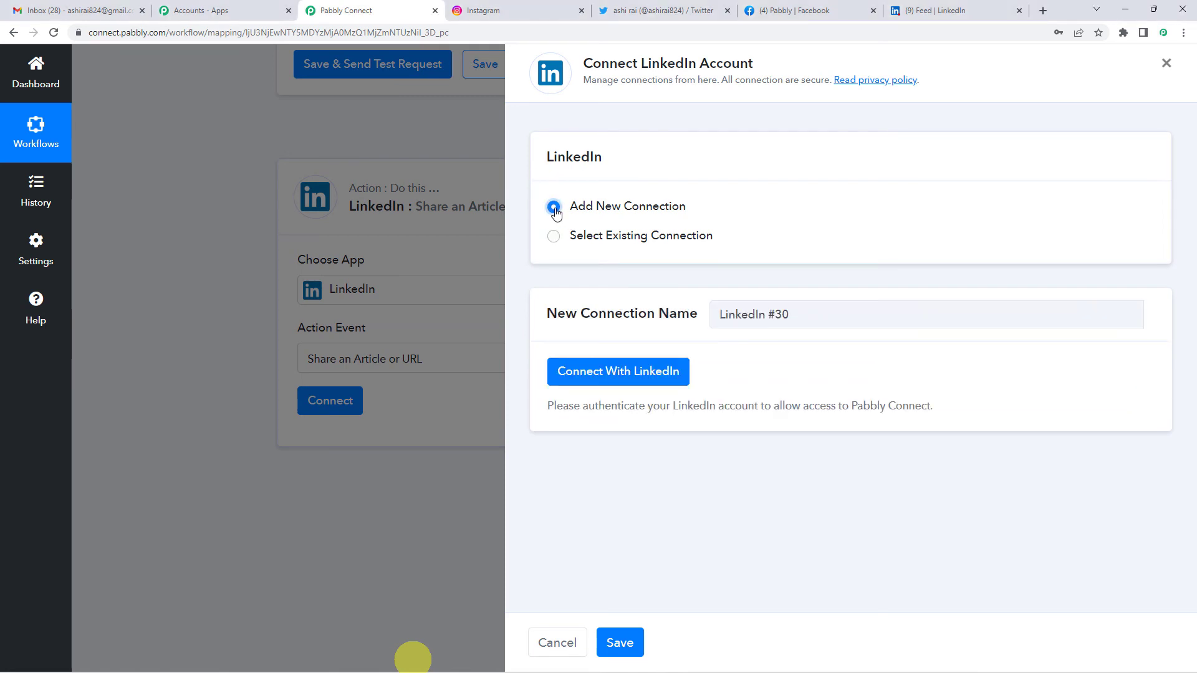
pyautogui.click(619, 377)
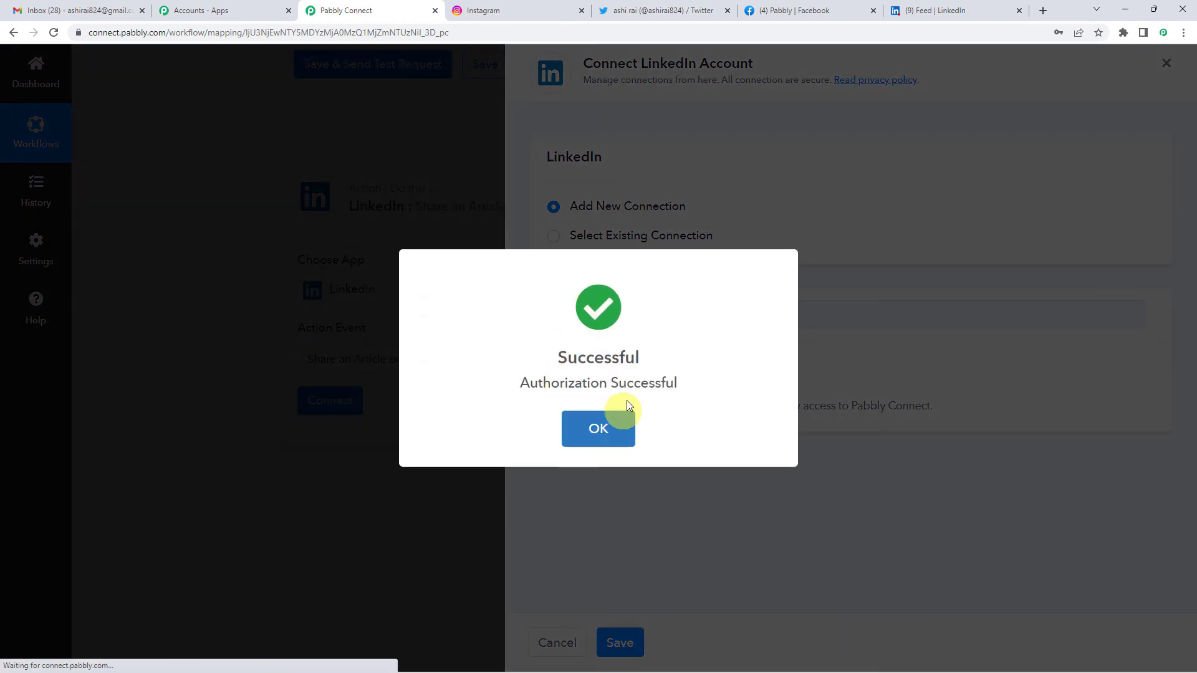
pyautogui.click(596, 424)
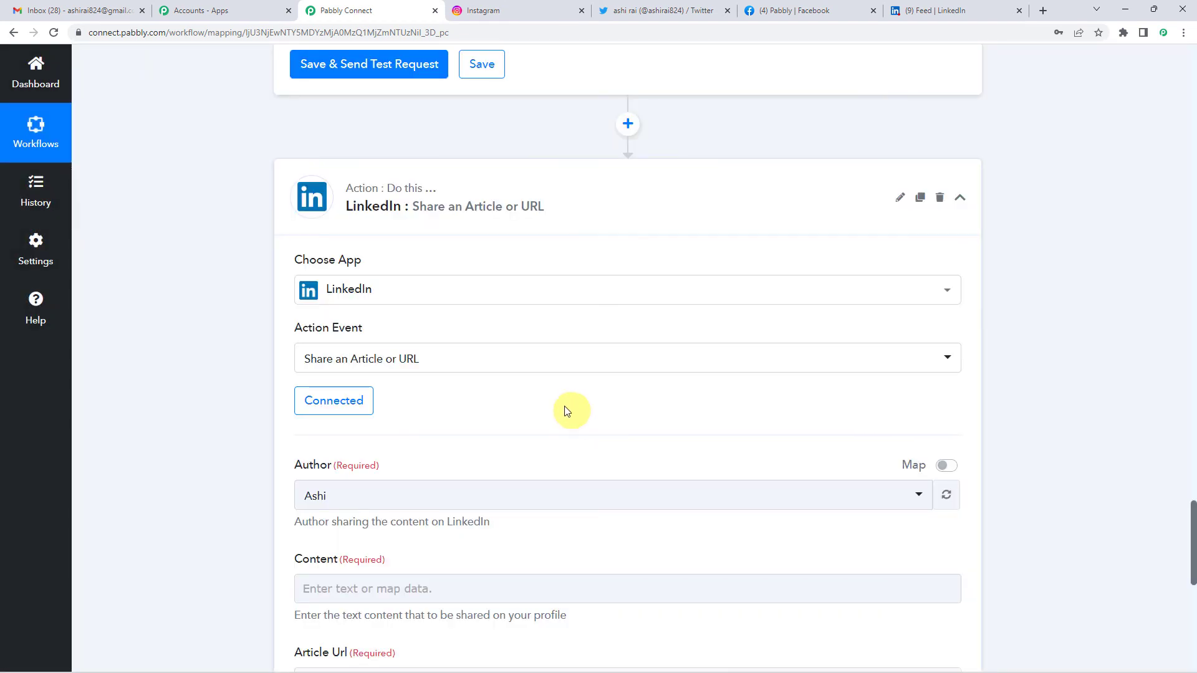
# Step: Review the LinkedIn action's fields and examine the available Author options without changing the selection
pyautogui.scroll(-2, 522, 397)
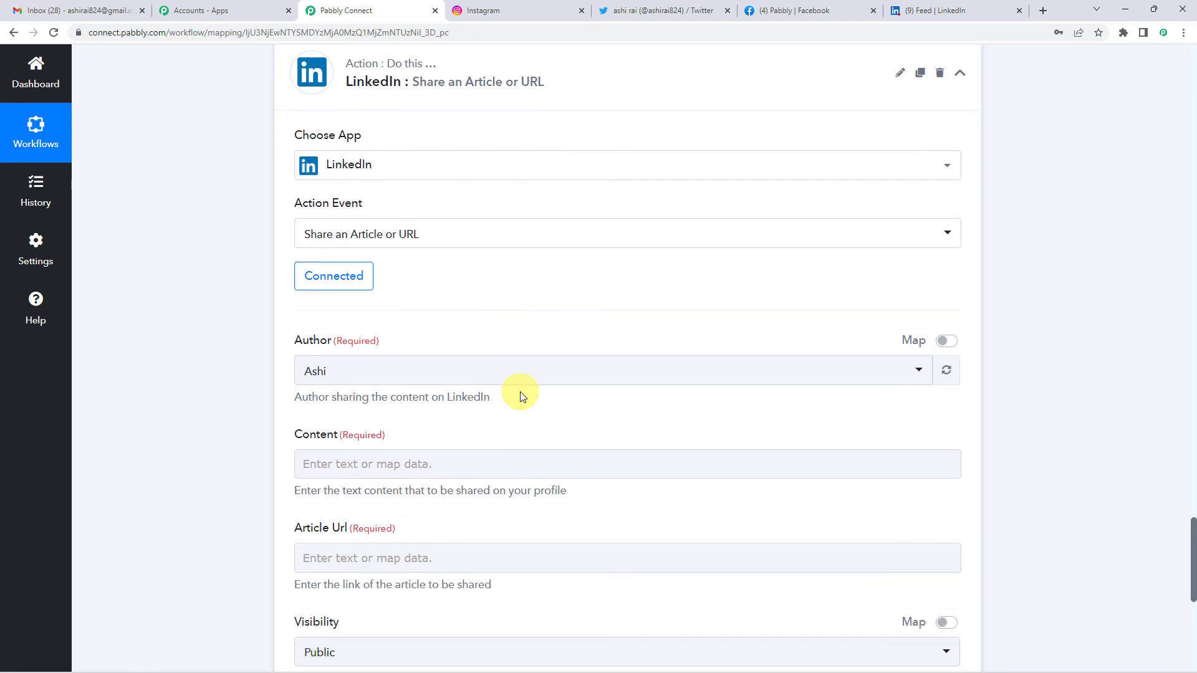
pyautogui.scroll(-2, 540, 324)
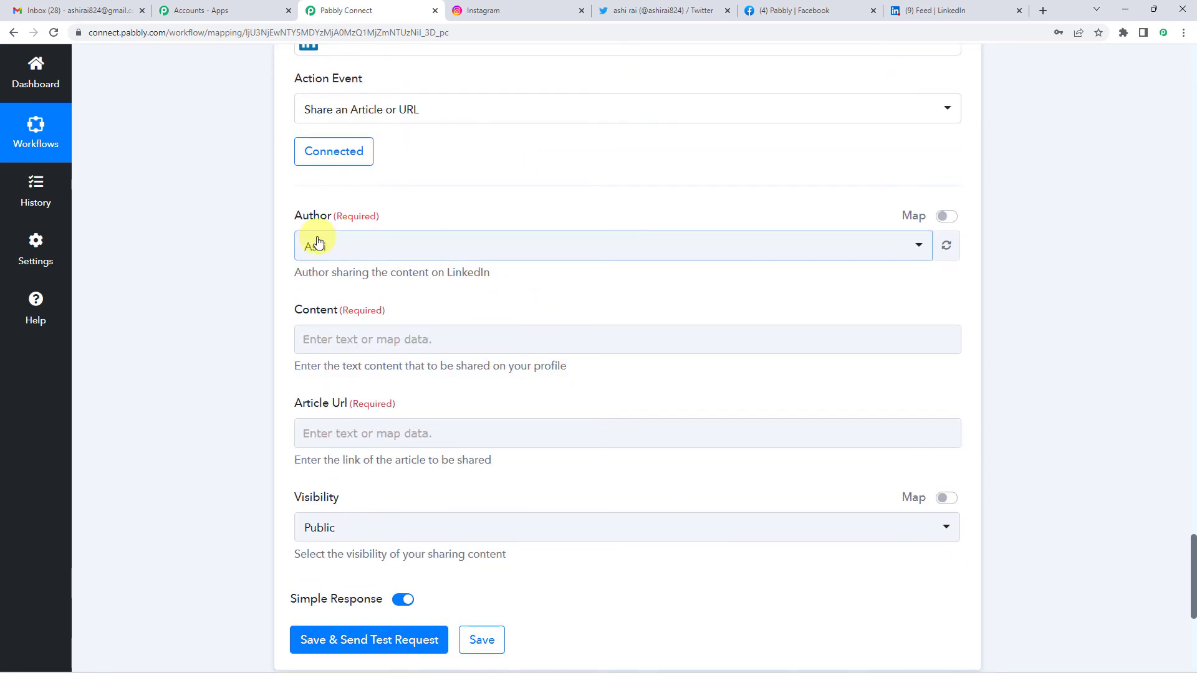
pyautogui.click(354, 249)
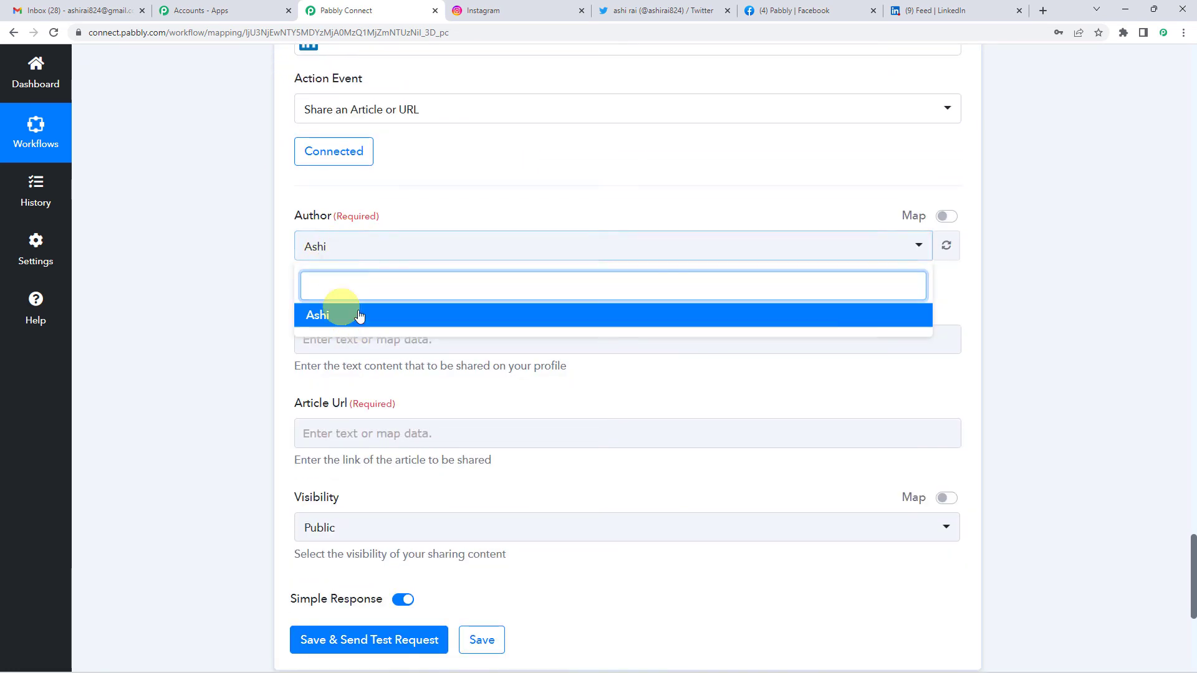
pyautogui.click(422, 223)
pyautogui.scroll(-2, 421, 223)
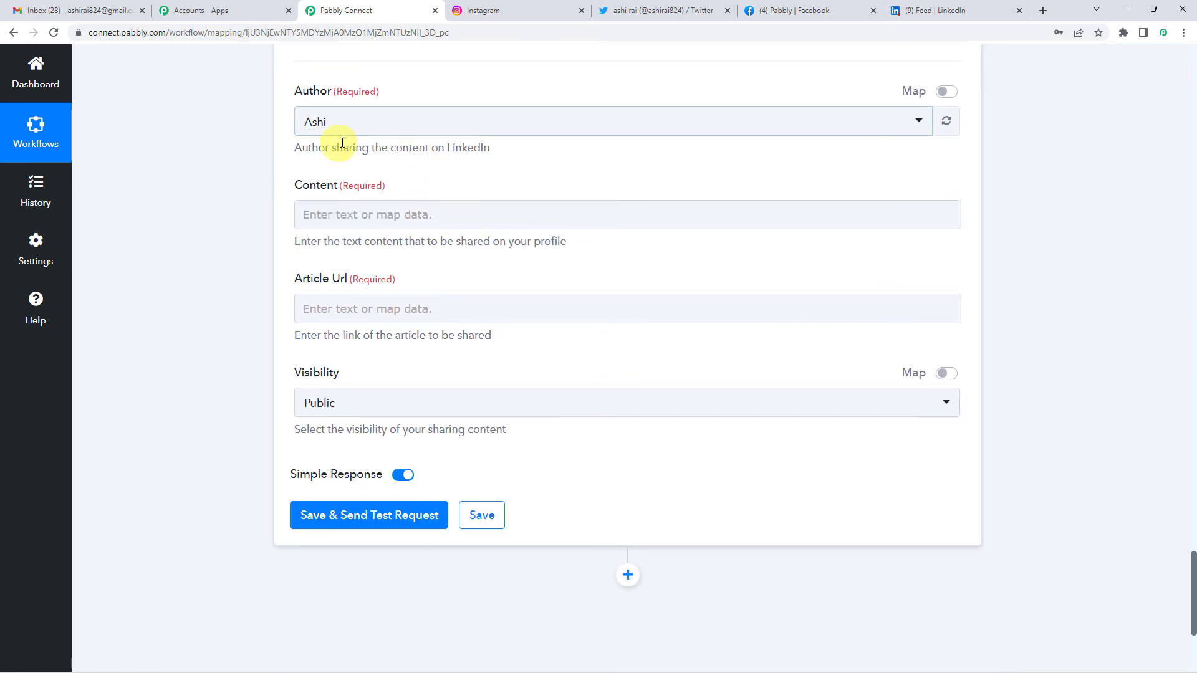
# Step: Map the Instagram trigger's Res1 Caption into the LinkedIn action's Content field
pyautogui.click(362, 212)
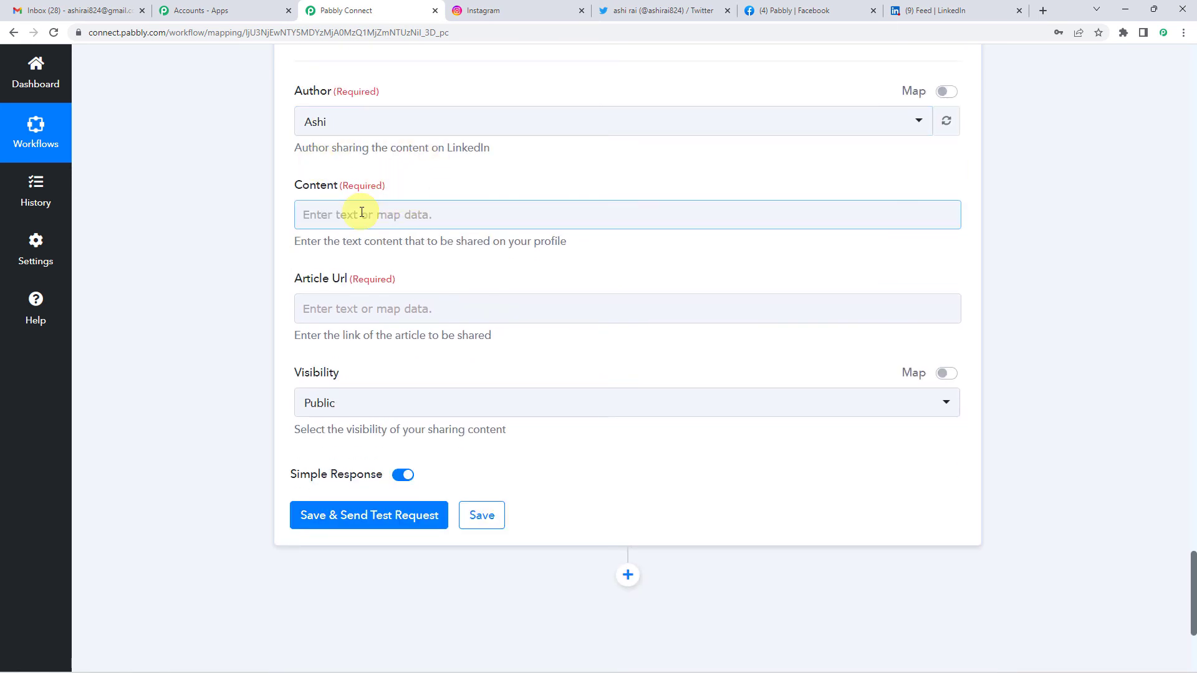
pyautogui.click(362, 211)
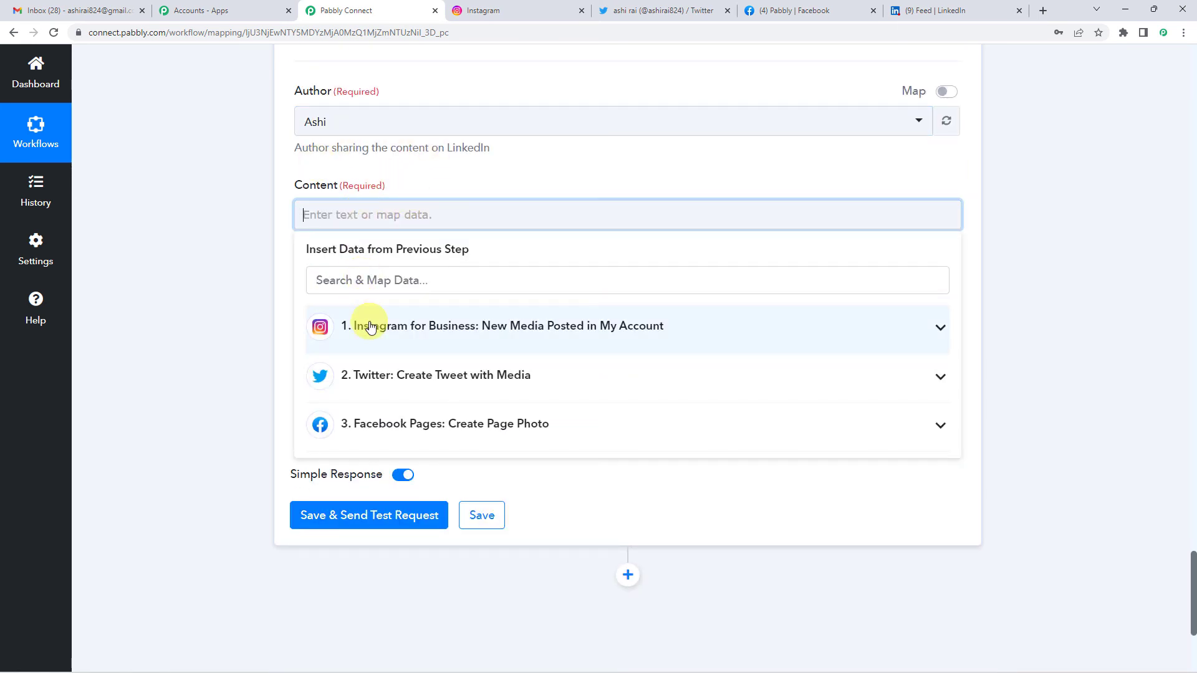
pyautogui.click(412, 328)
pyautogui.scroll(-1, 441, 275)
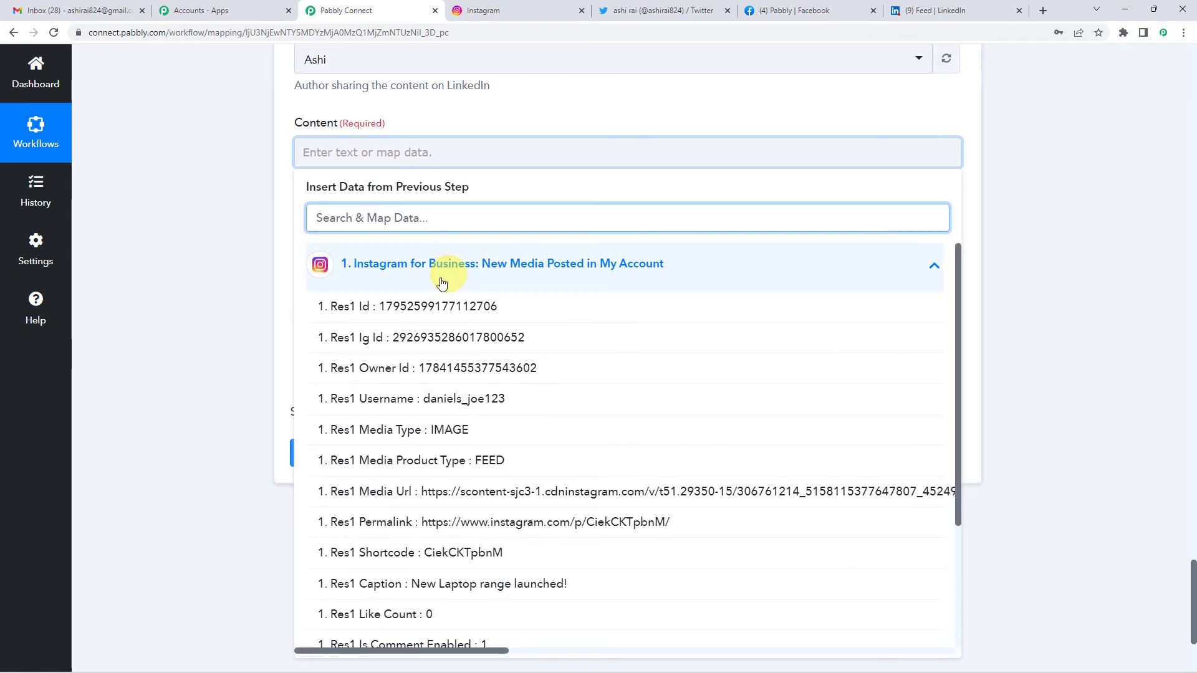
pyautogui.click(284, 198)
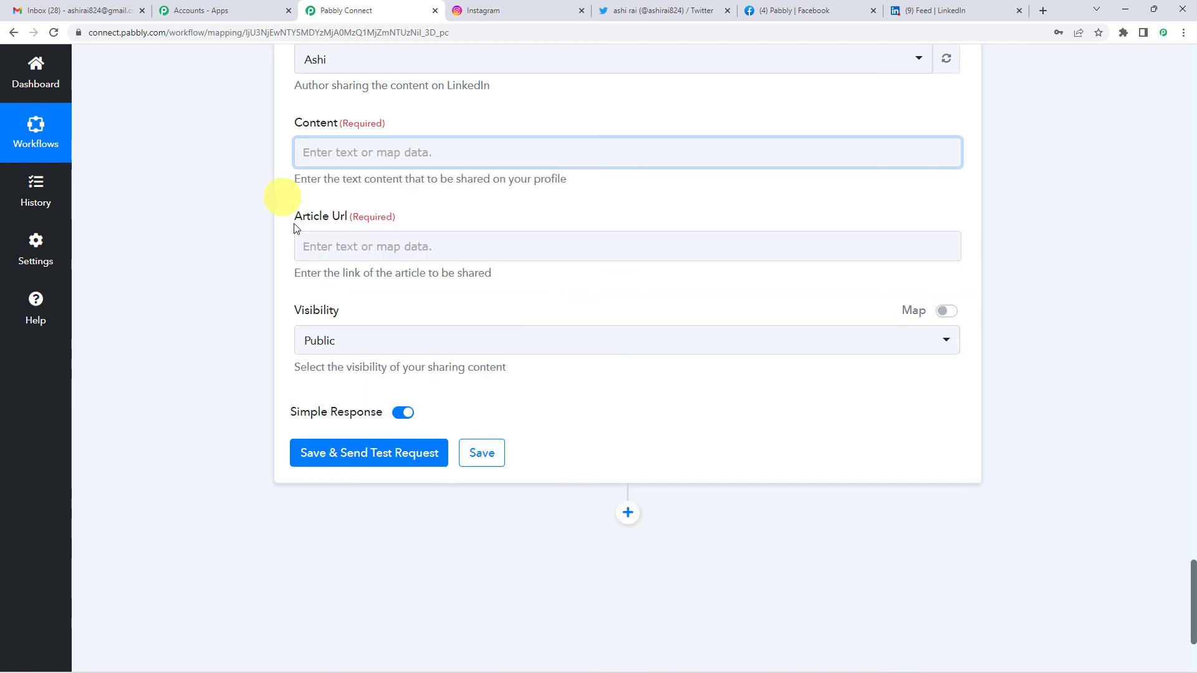
pyautogui.click(406, 152)
pyautogui.scroll(-2, 432, 356)
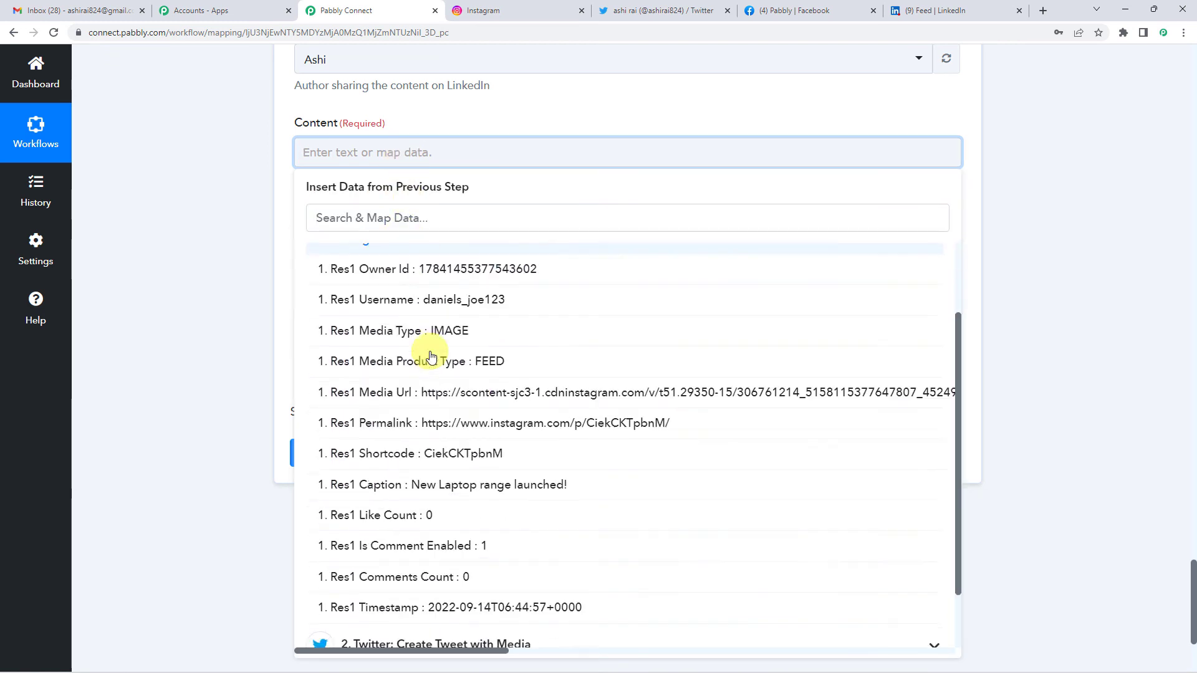
pyautogui.scroll(-1, 432, 356)
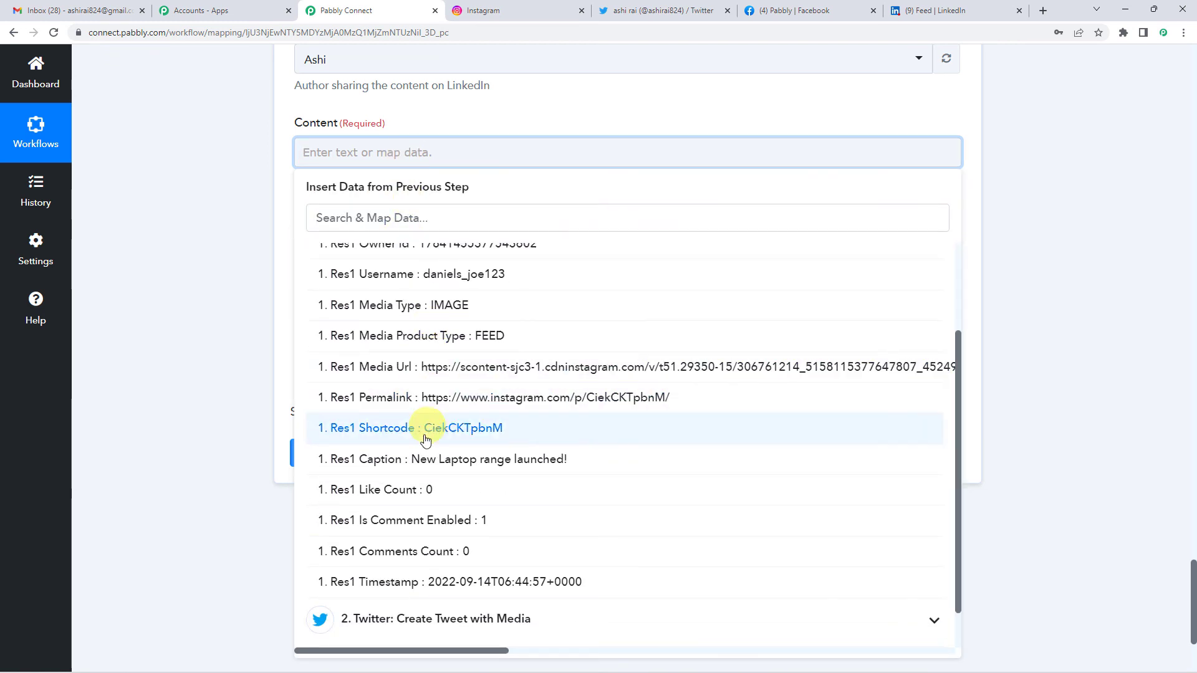
pyautogui.click(517, 460)
pyautogui.click(278, 211)
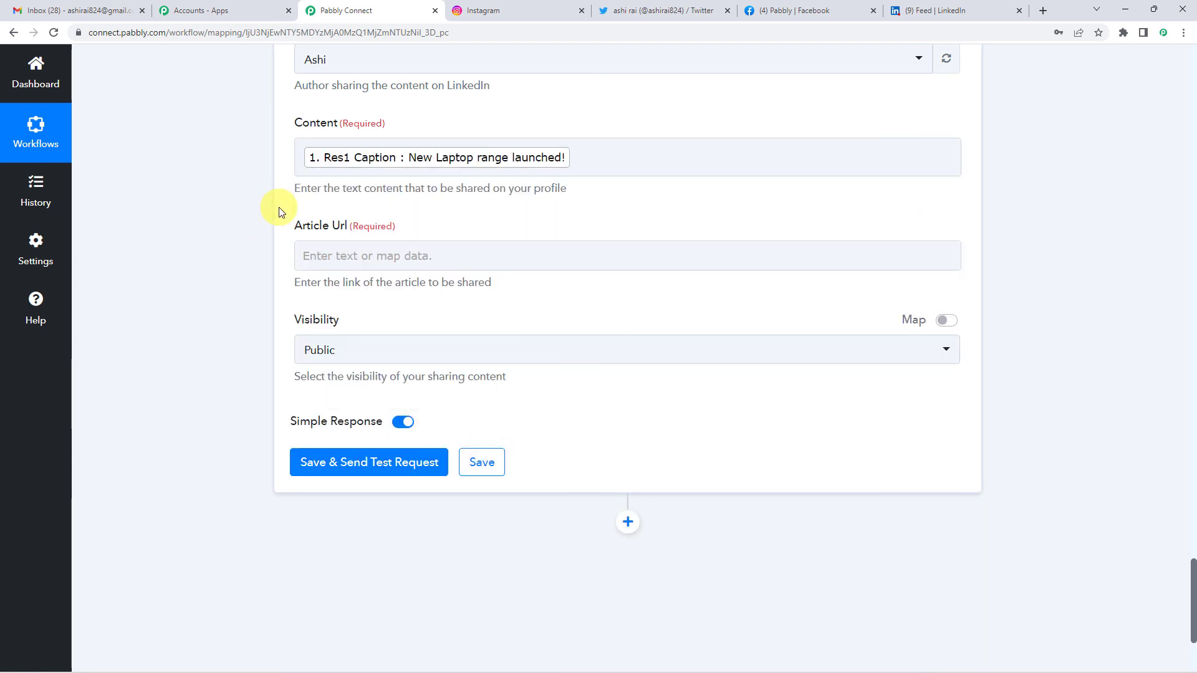
# Step: Map the Instagram trigger's Res1 Media Url into the LinkedIn action's Article Url field
pyautogui.click(345, 249)
pyautogui.click(394, 368)
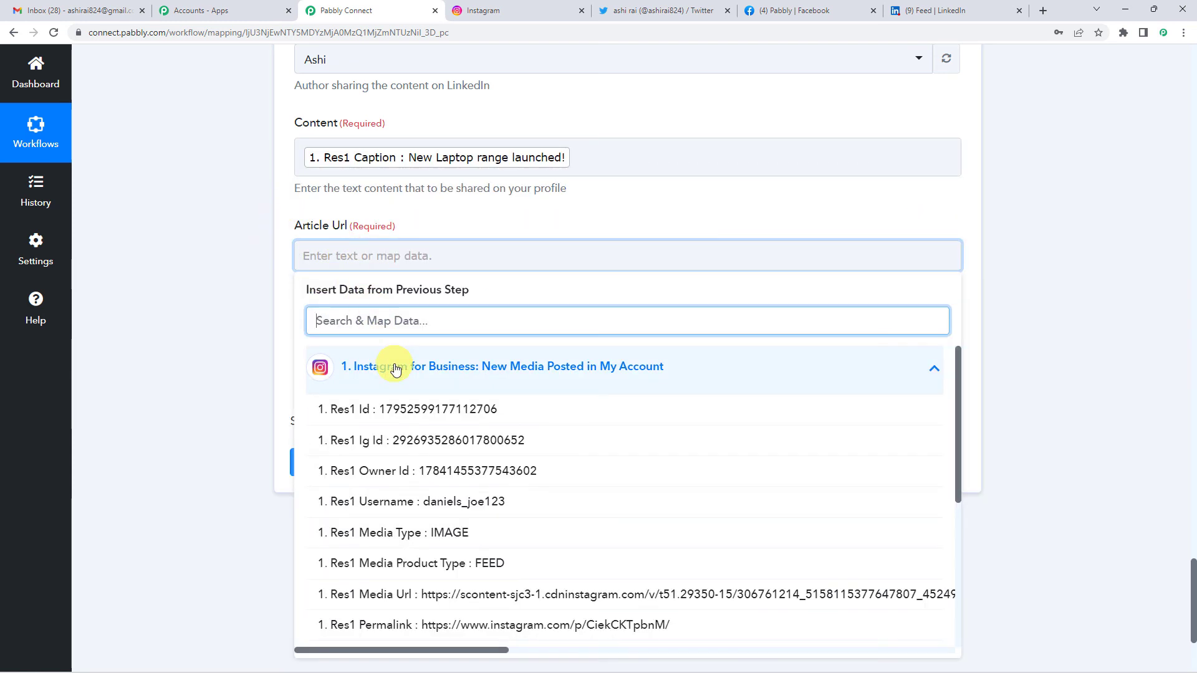
pyautogui.scroll(-2, 414, 439)
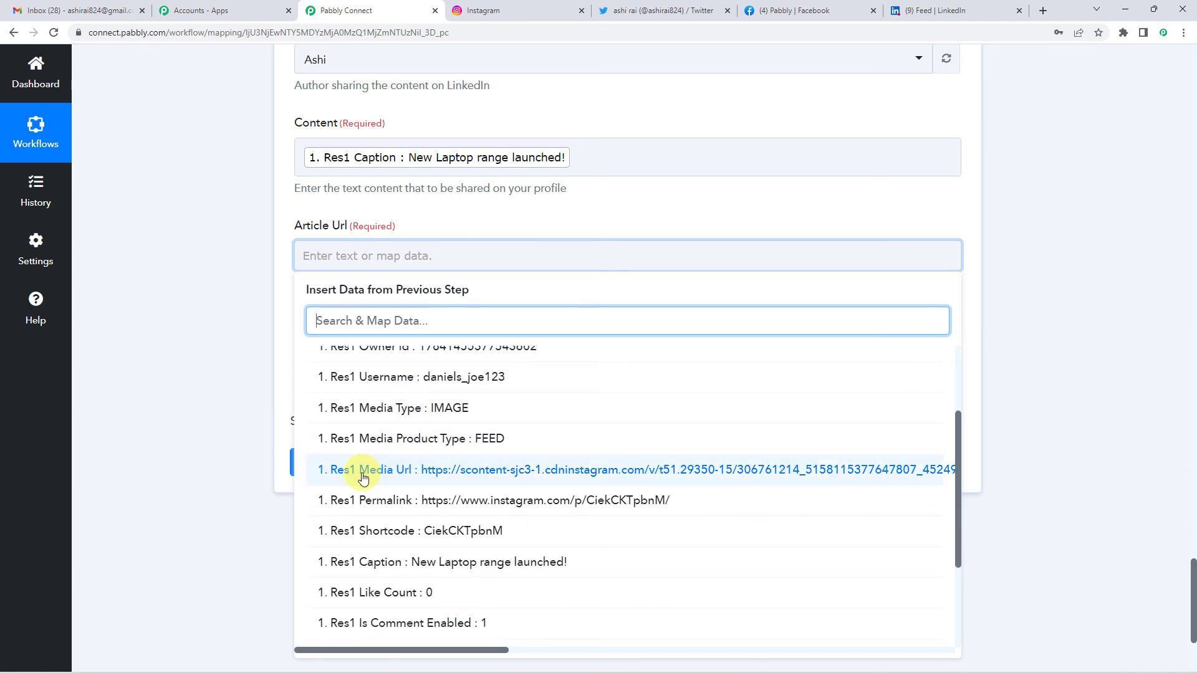
pyautogui.click(416, 476)
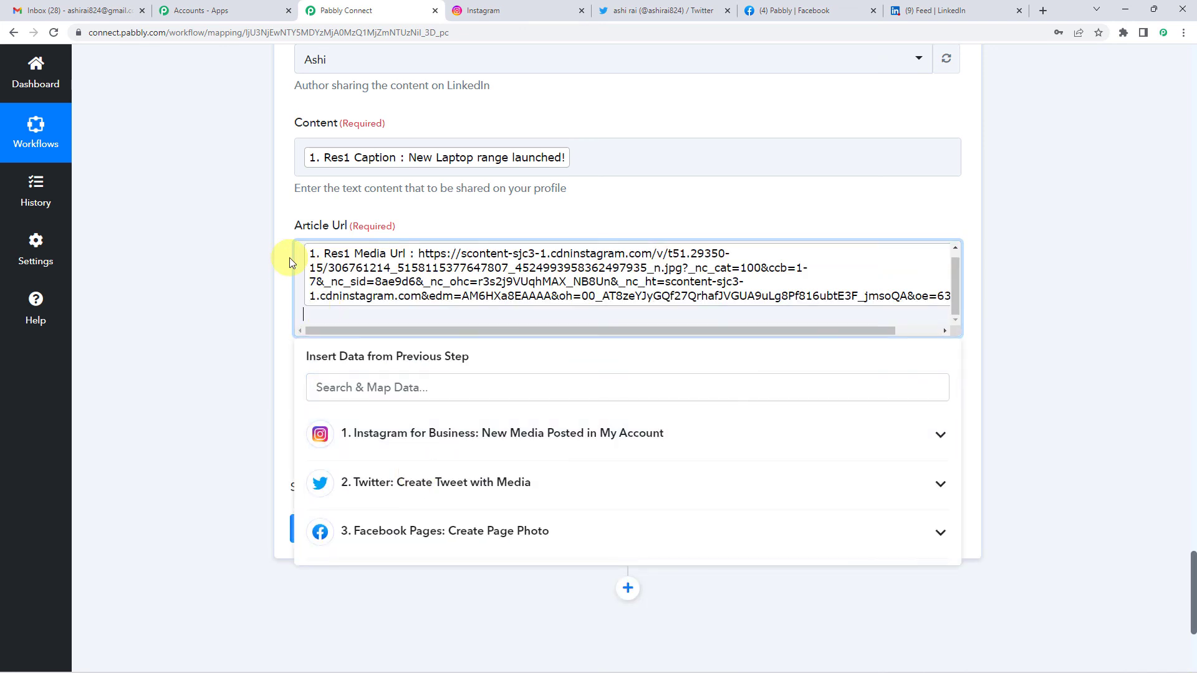
# Step: Set the LinkedIn action's Visibility to Public
pyautogui.scroll(-2, 289, 258)
pyautogui.click(343, 303)
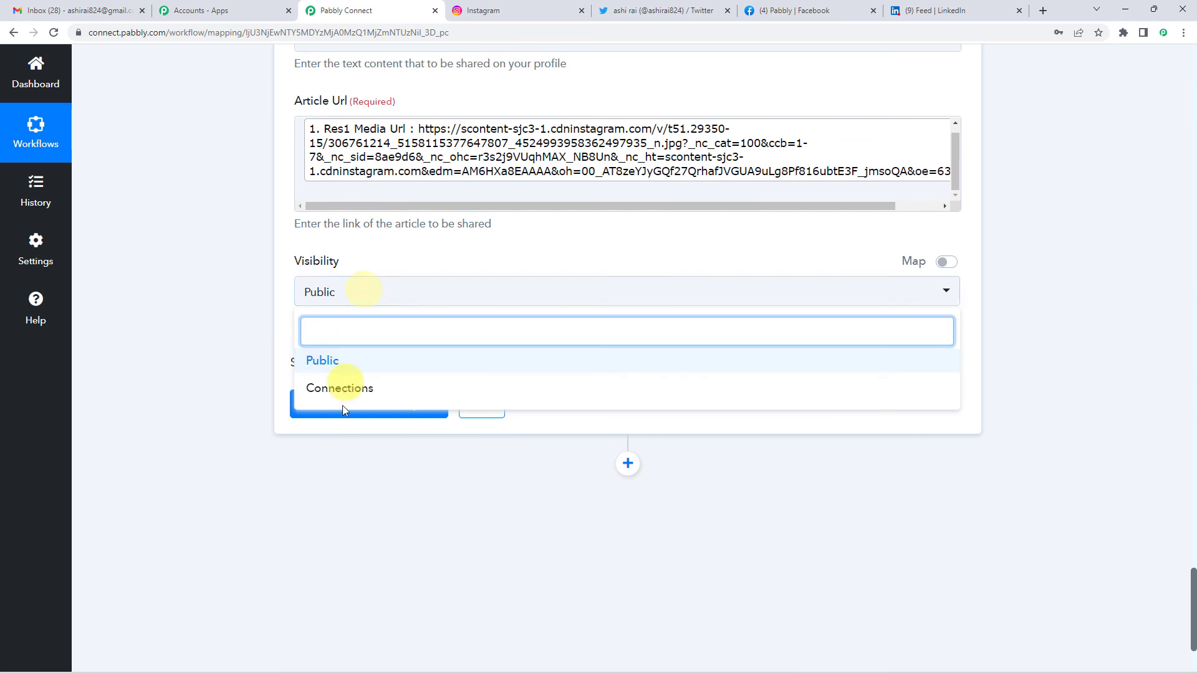
pyautogui.click(347, 360)
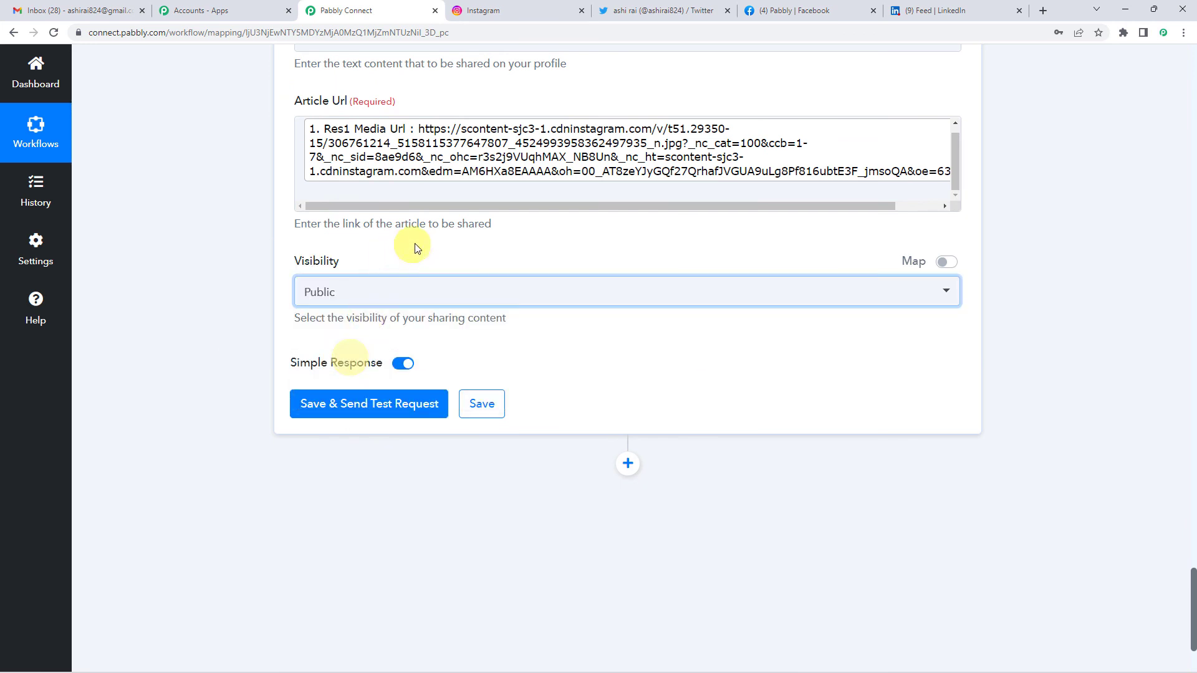
# Step: Save the LinkedIn action, send a test request, and inspect the Id value in the response
pyautogui.click(378, 407)
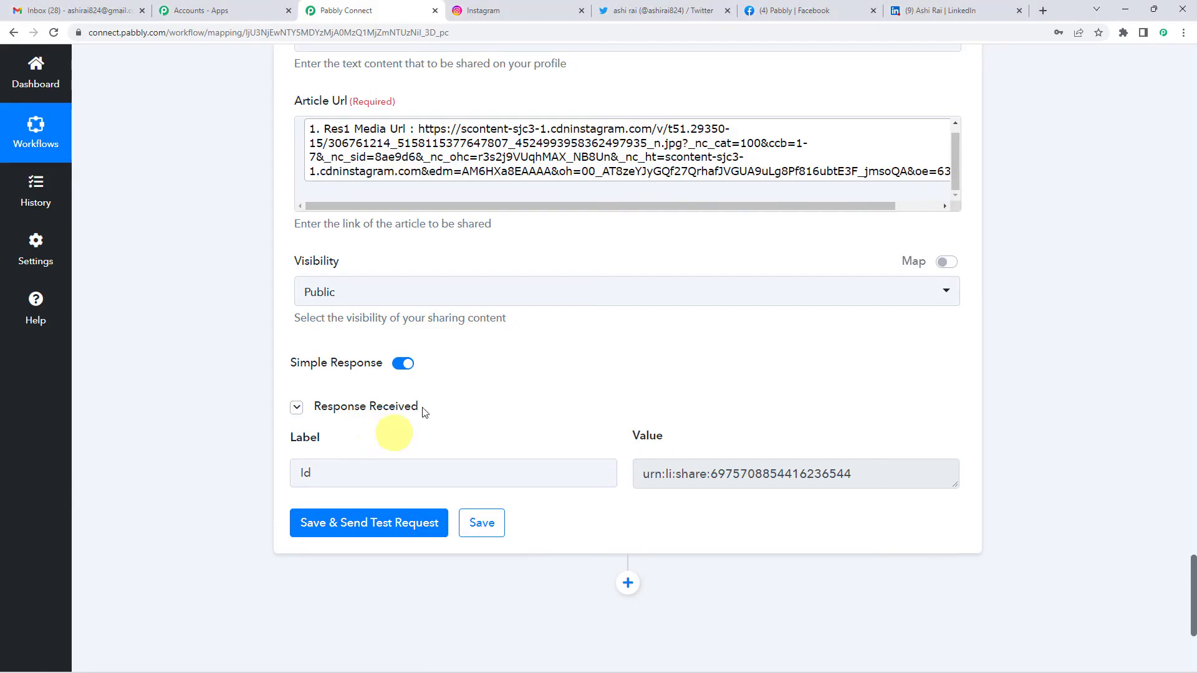
pyautogui.scroll(-2, 411, 405)
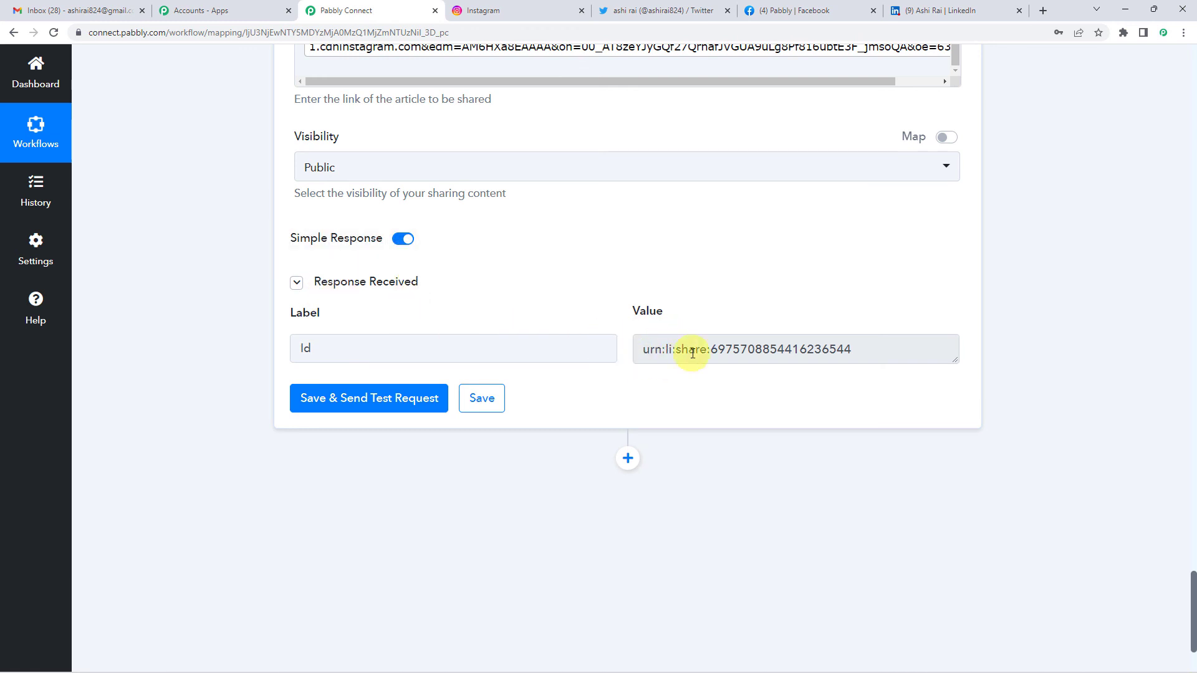
pyautogui.moveTo(644, 349); pyautogui.dragTo(817, 354)
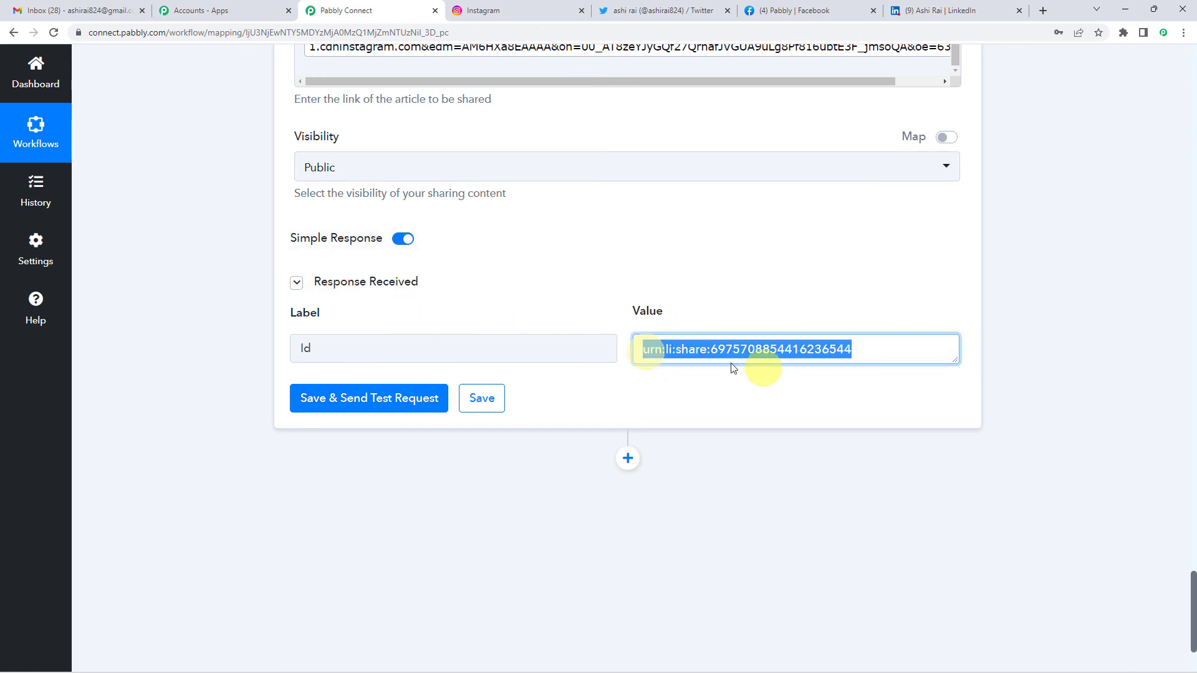
pyautogui.moveTo(628, 353); pyautogui.dragTo(848, 353)
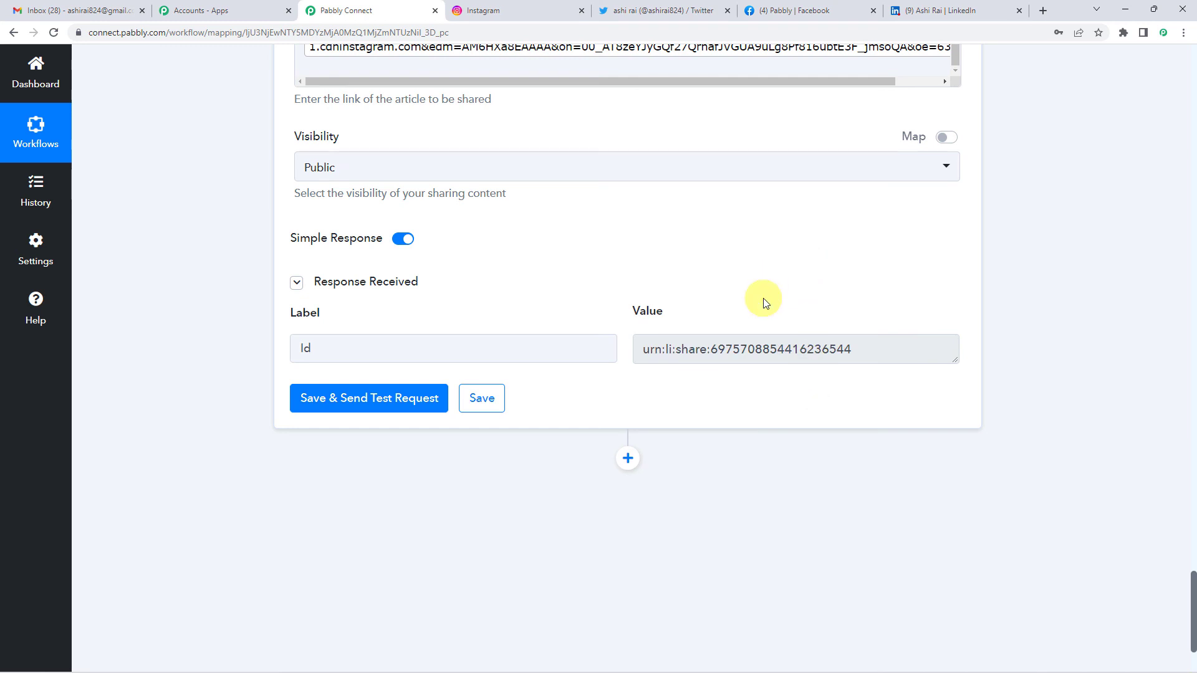
pyautogui.scroll(1, 766, 303)
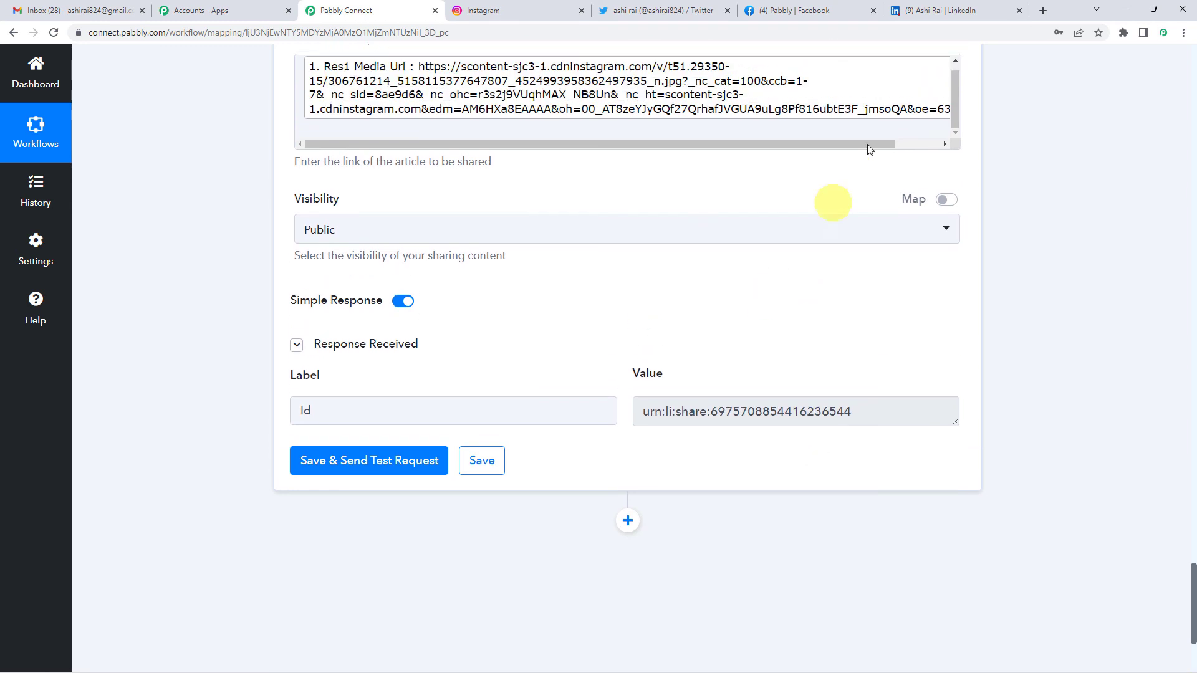
# Step: Switch to the LinkedIn profile and check the Activity section for the post shared by the test request
pyautogui.click(940, 14)
pyautogui.scroll(12, 503, 306)
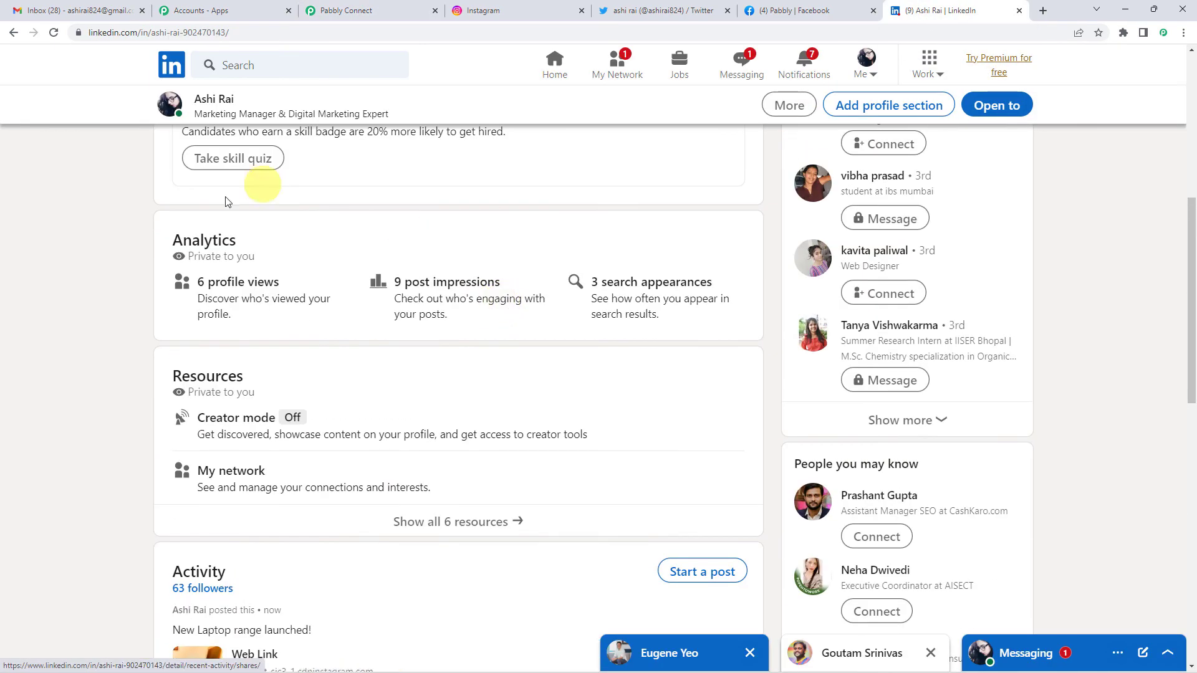
pyautogui.scroll(-15, 150, 358)
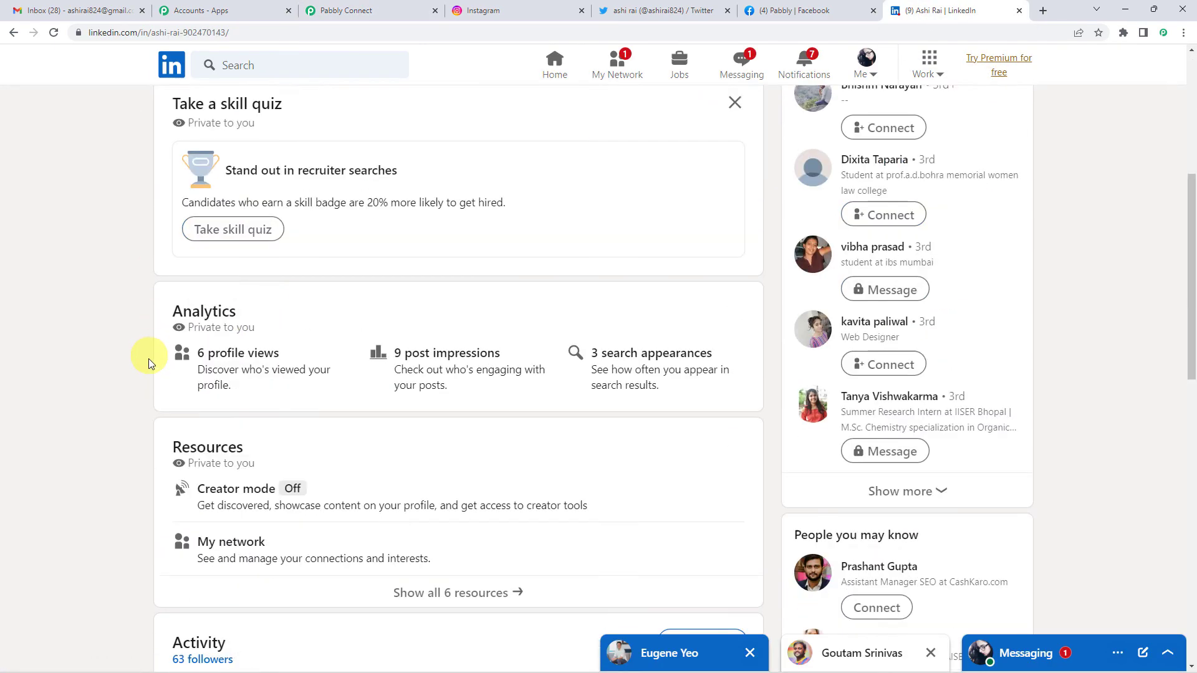
pyautogui.scroll(2, 150, 359)
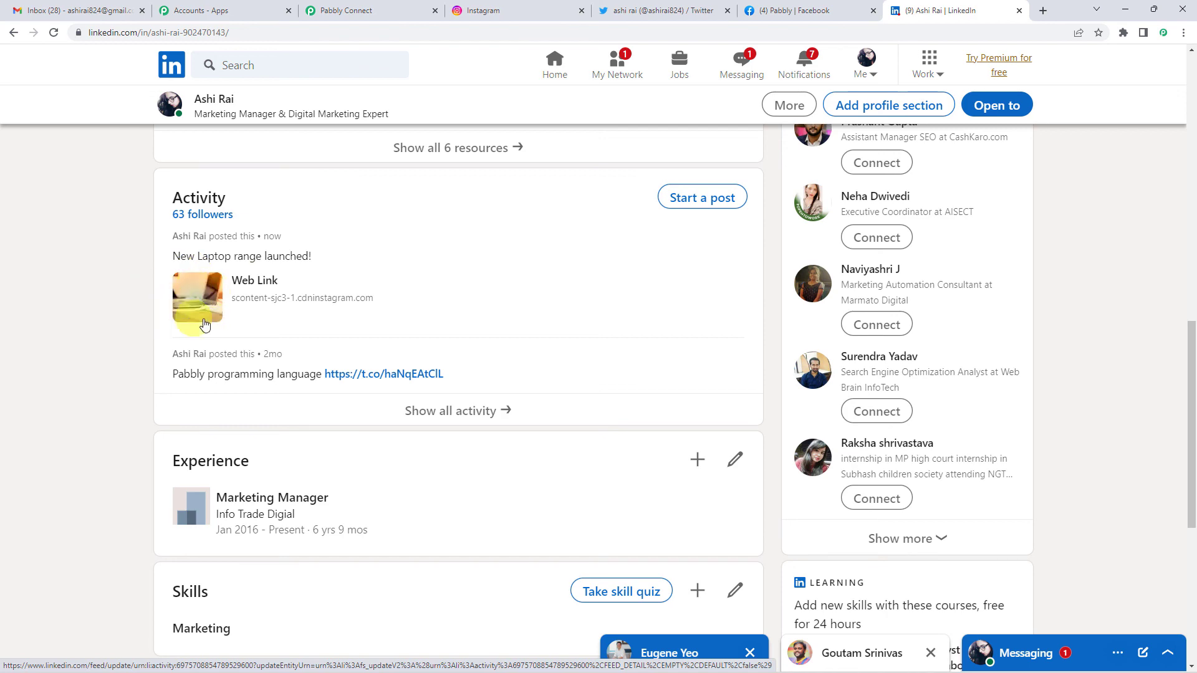
# Step: Return to the Pabbly Connect workflow and collapse the LinkedIn, Facebook Pages and Twitter actions and the Instagram for Business trigger
pyautogui.click(342, 11)
pyautogui.scroll(-6, 190, 378)
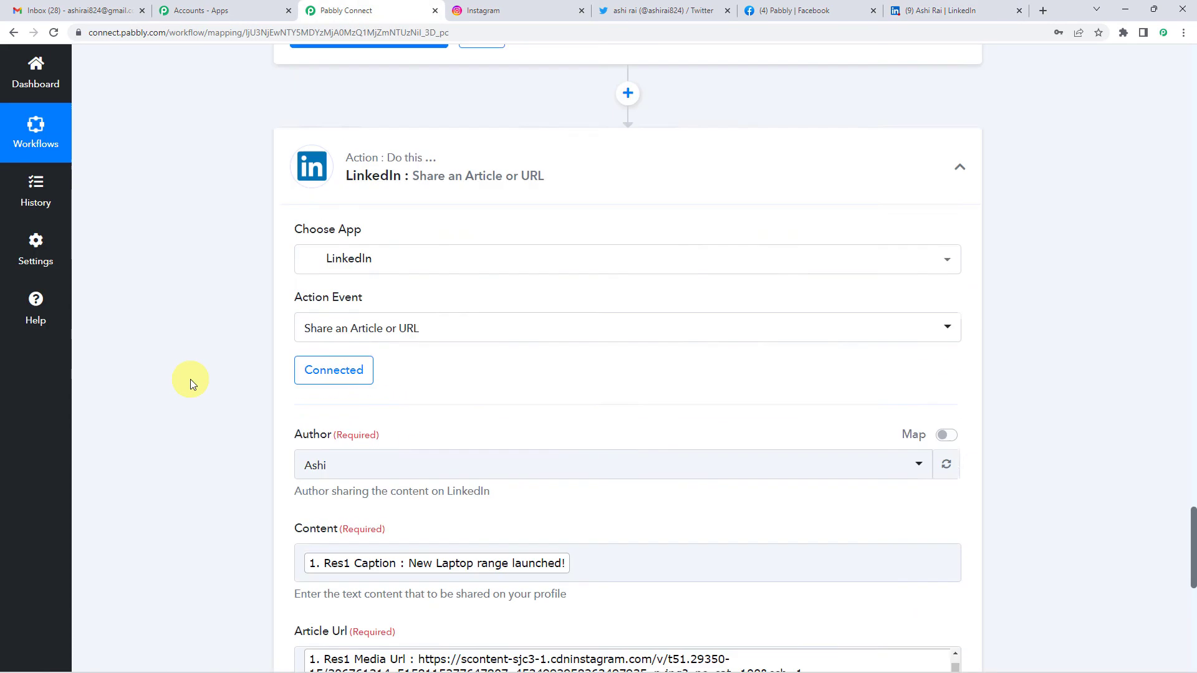
pyautogui.scroll(2, 189, 379)
pyautogui.click(387, 286)
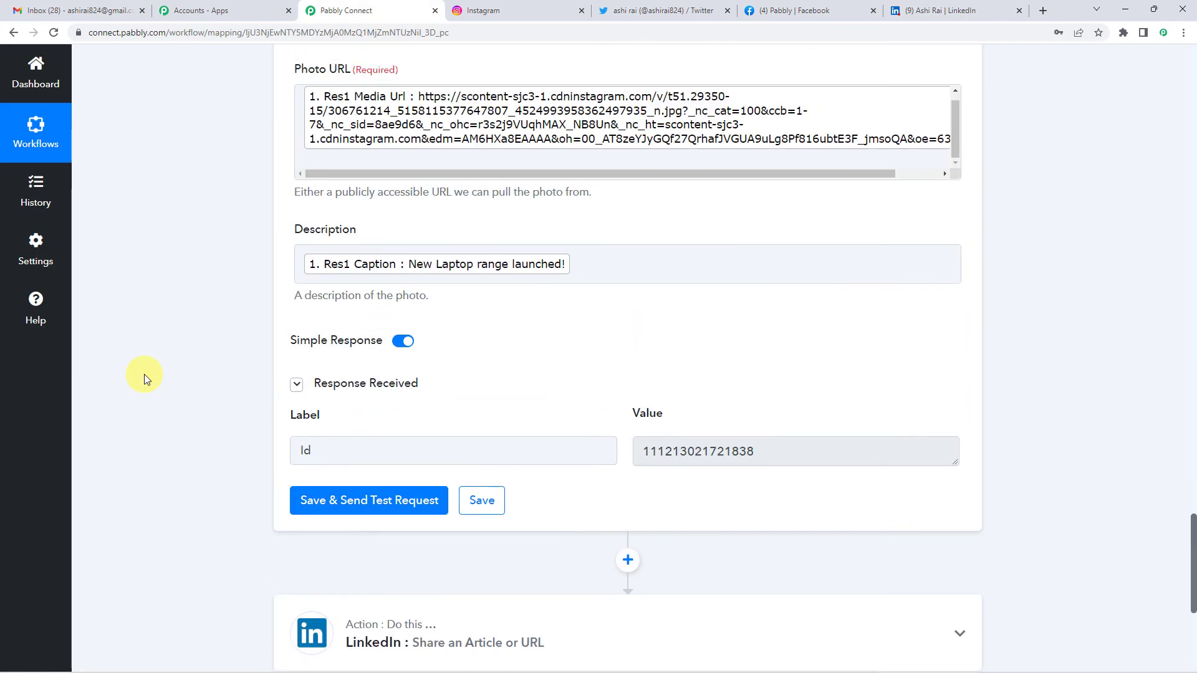
pyautogui.scroll(8, 144, 374)
pyautogui.click(394, 185)
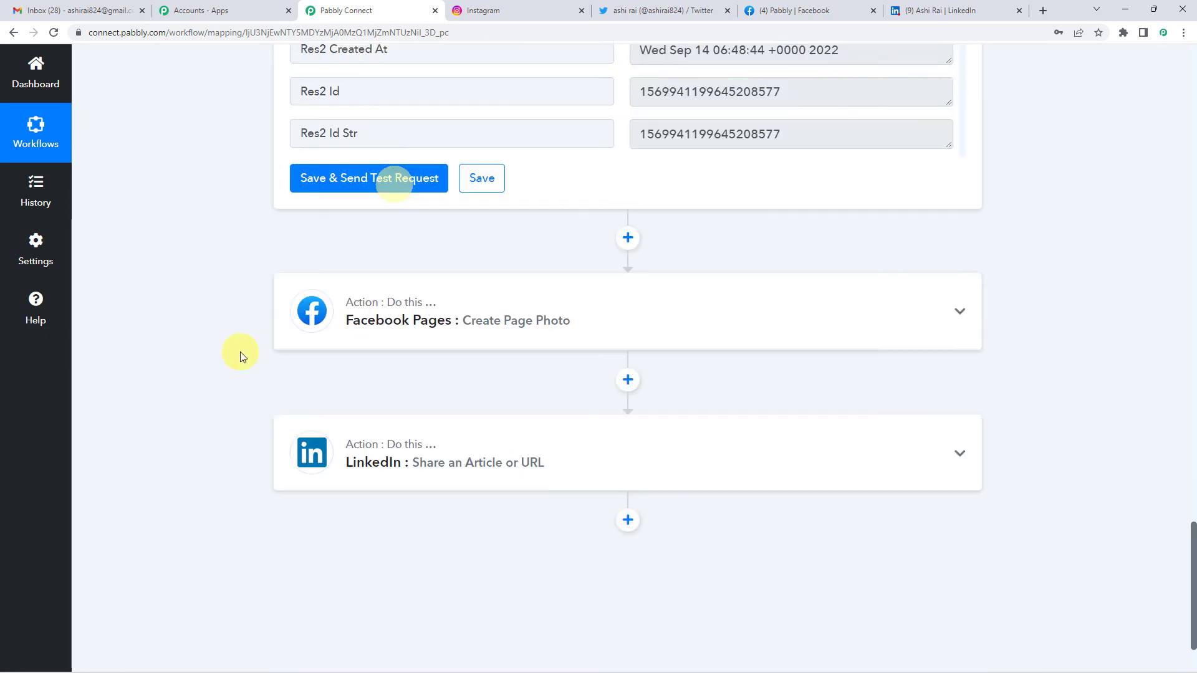
pyautogui.scroll(15, 240, 352)
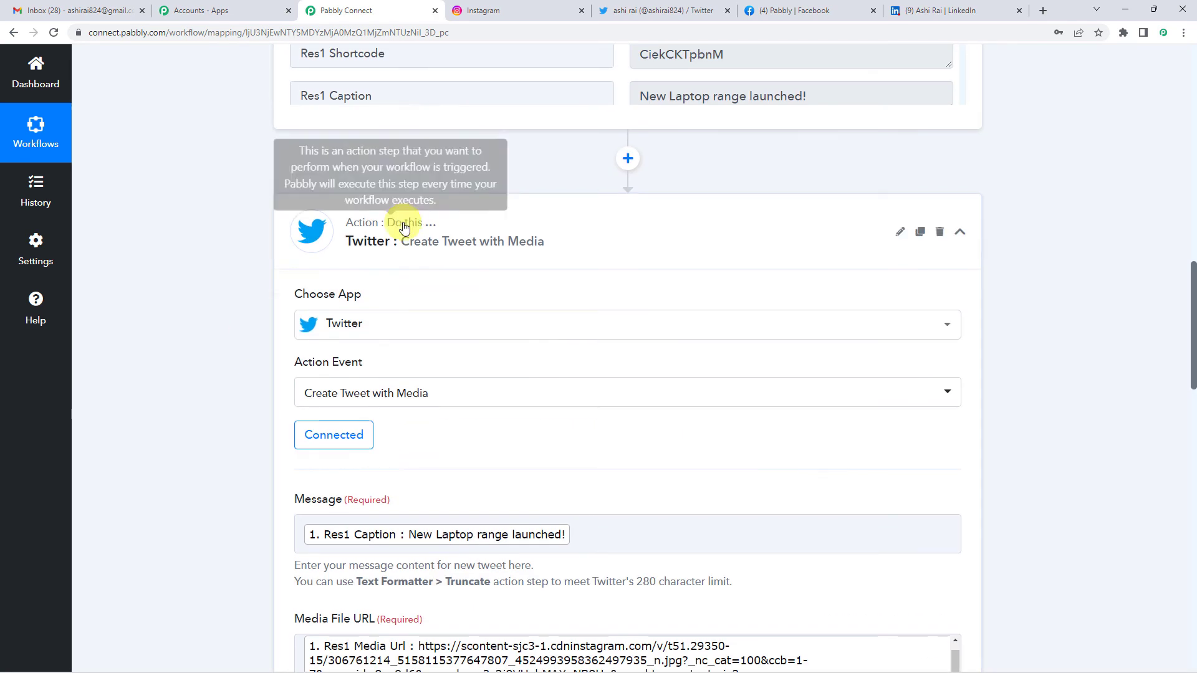
pyautogui.click(404, 227)
pyautogui.scroll(20, 182, 360)
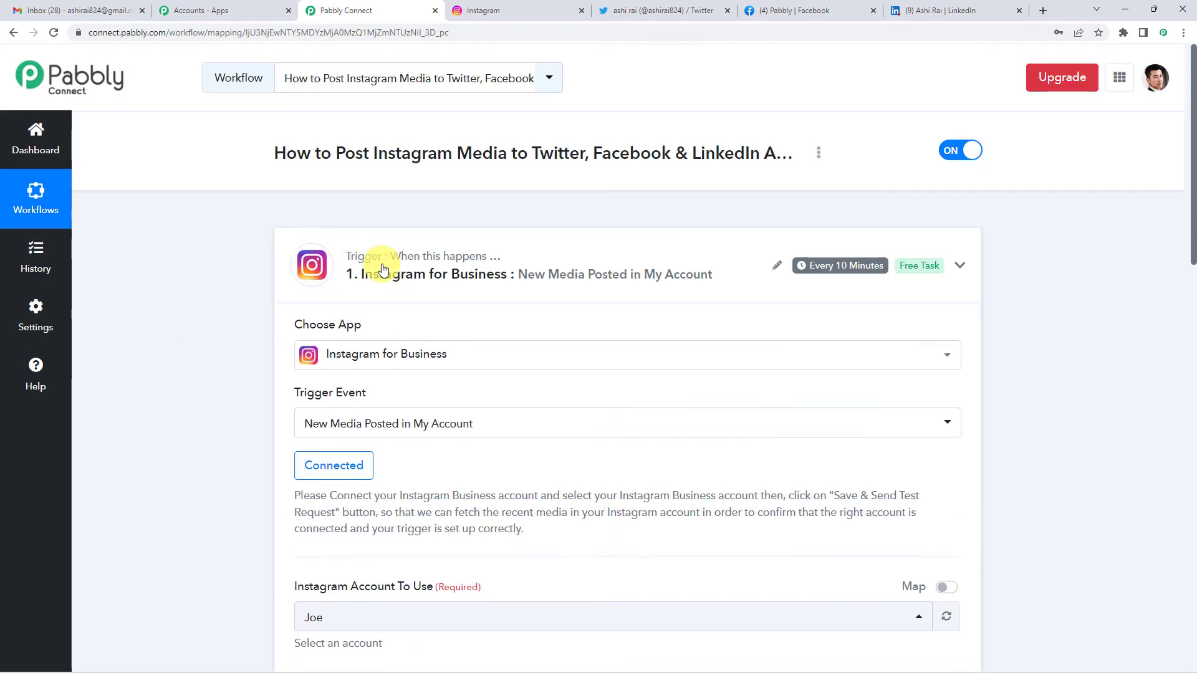
pyautogui.click(383, 269)
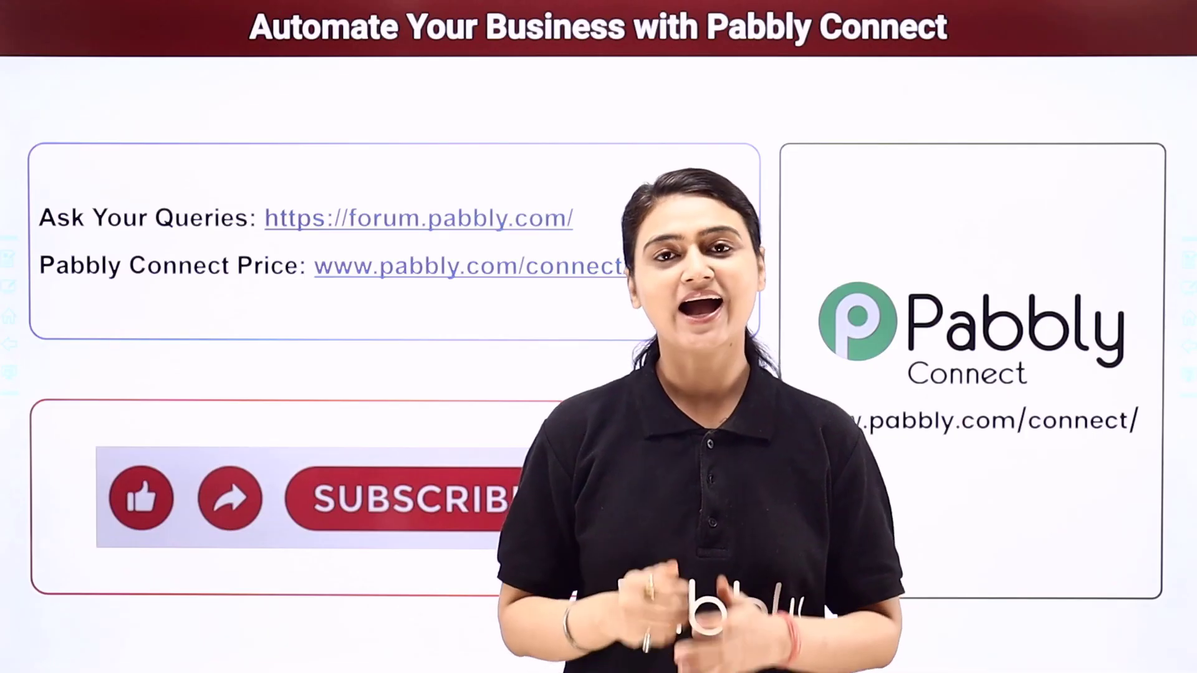